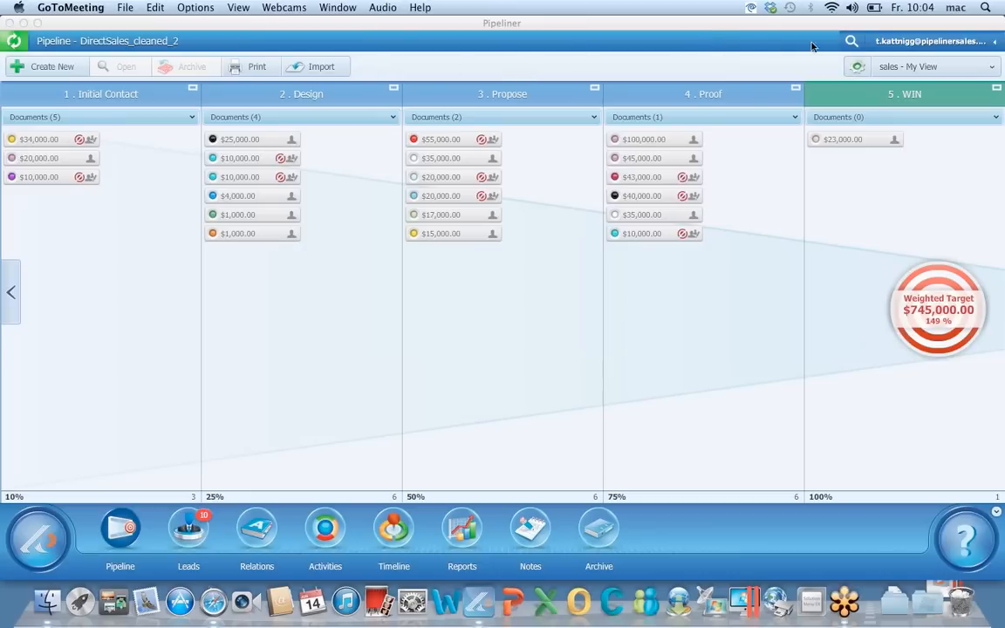
Open the signed-in user's account menu over the DirectSales_cleaned_2 pipeline board
{"action": "left_click", "coordinate": [940, 42]}
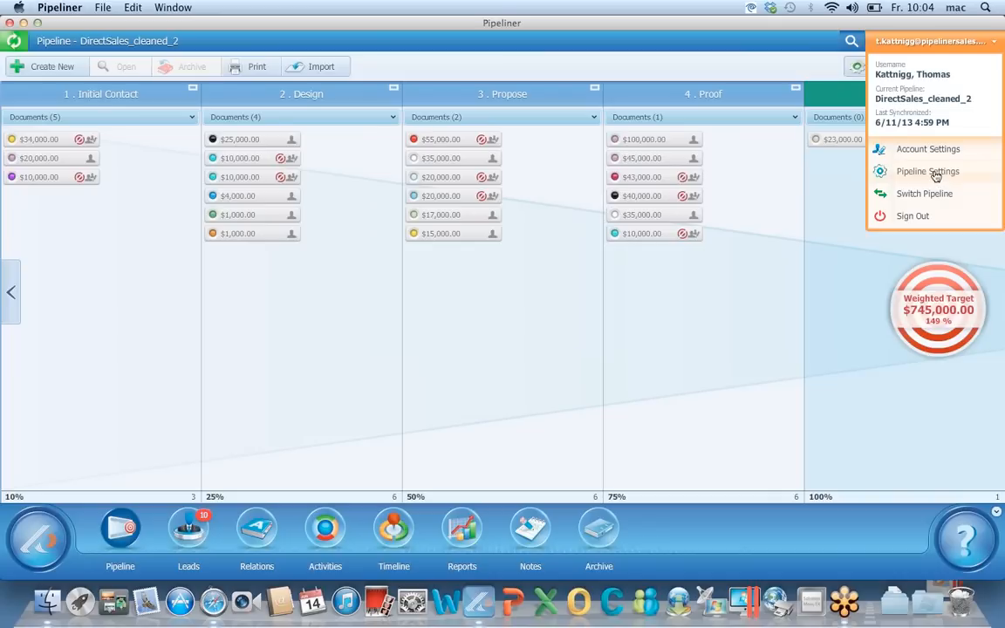
Show Pipeline Settings on the General page for DirectSales_cleaned_2
{"action": "left_click", "coordinate": [935, 175]}
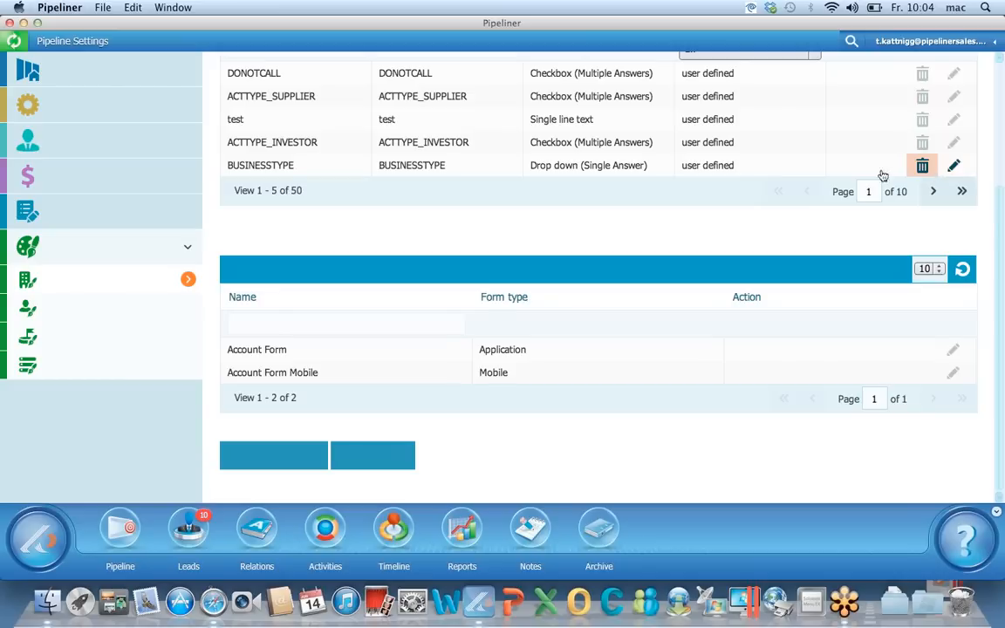
{"action": "scroll", "coordinate": [348, 232], "scroll_direction": "up", "scroll_amount": 1}
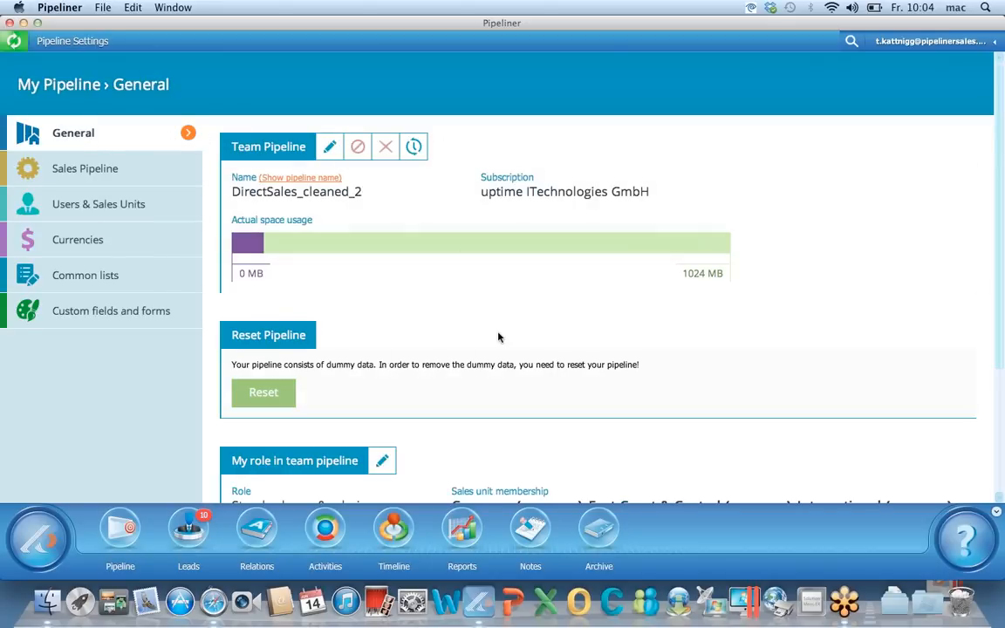
Review the sales steps in Pipeline Setup, opening Initial Contact's editor and cancelling without changes
{"action": "left_click", "coordinate": [131, 173]}
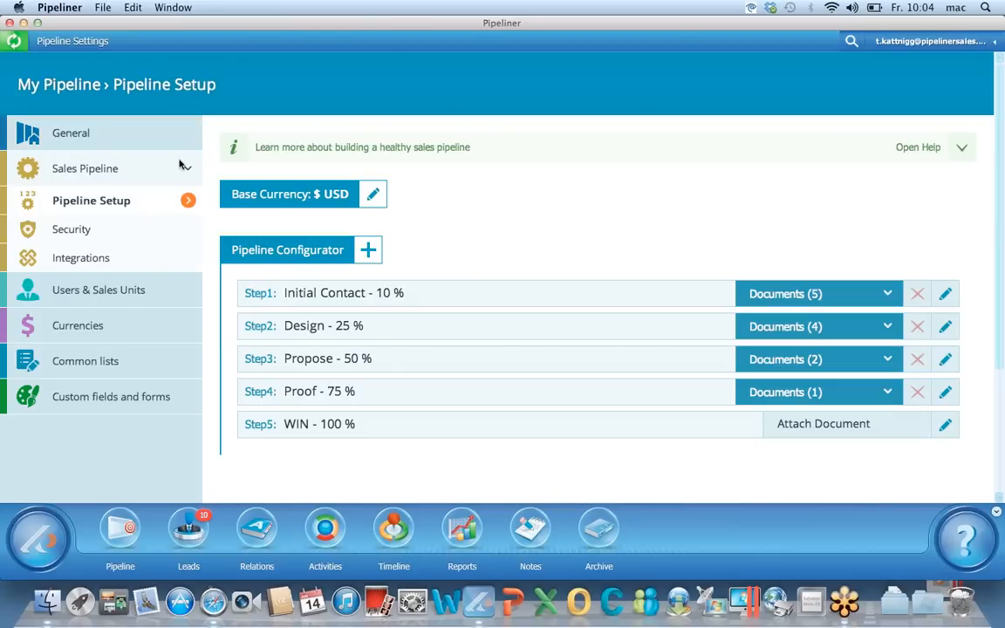
{"action": "scroll", "coordinate": [607, 252], "scroll_direction": "down", "scroll_amount": 1}
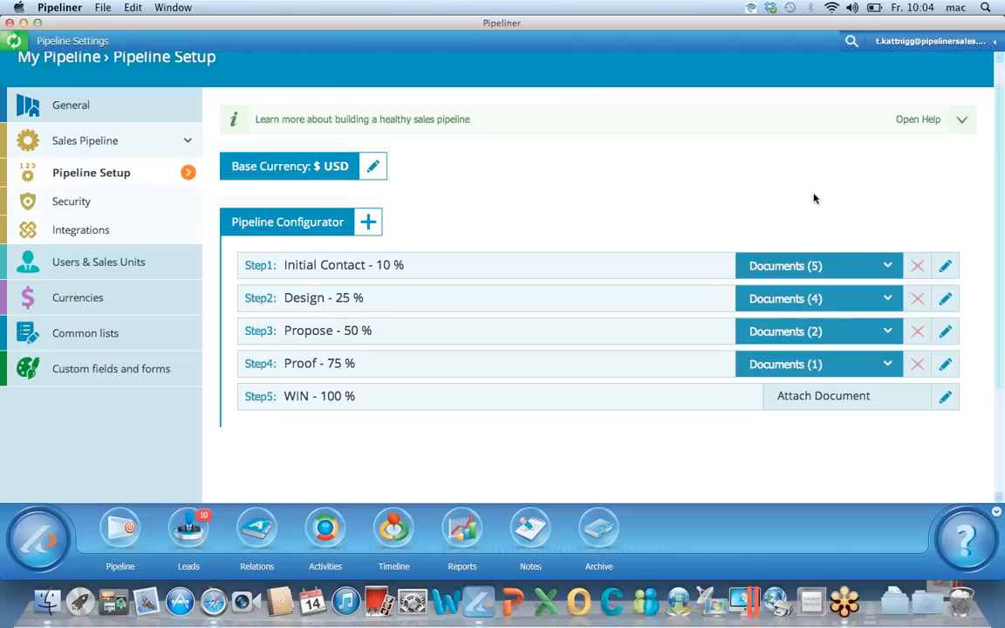
{"action": "left_click", "coordinate": [945, 267]}
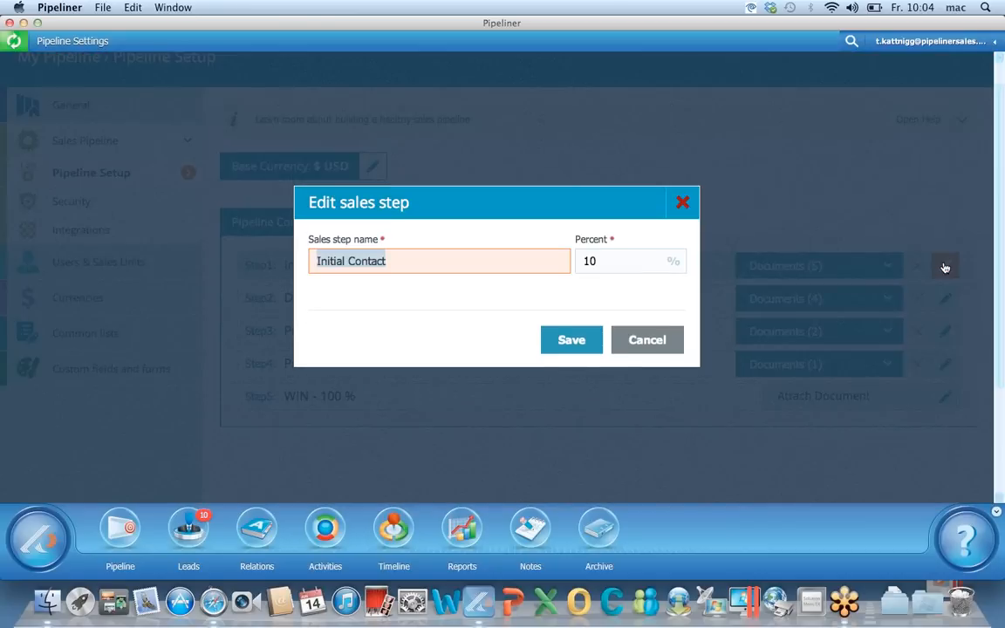
{"action": "left_click", "coordinate": [643, 340]}
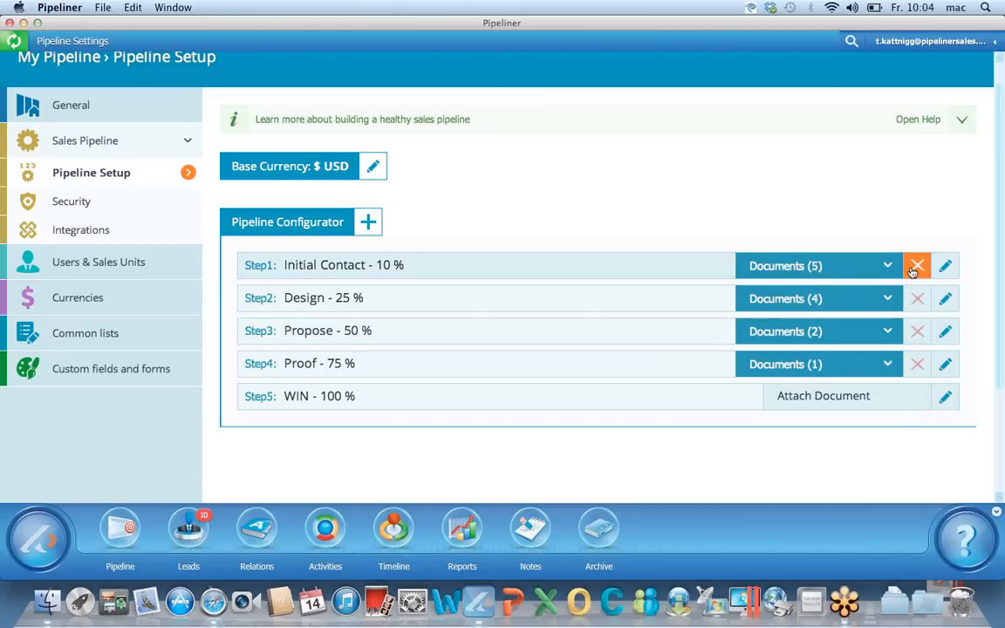
Check insert positions for a new sales step, cancel it, and view Users & Rights license usage
{"action": "left_click", "coordinate": [370, 225]}
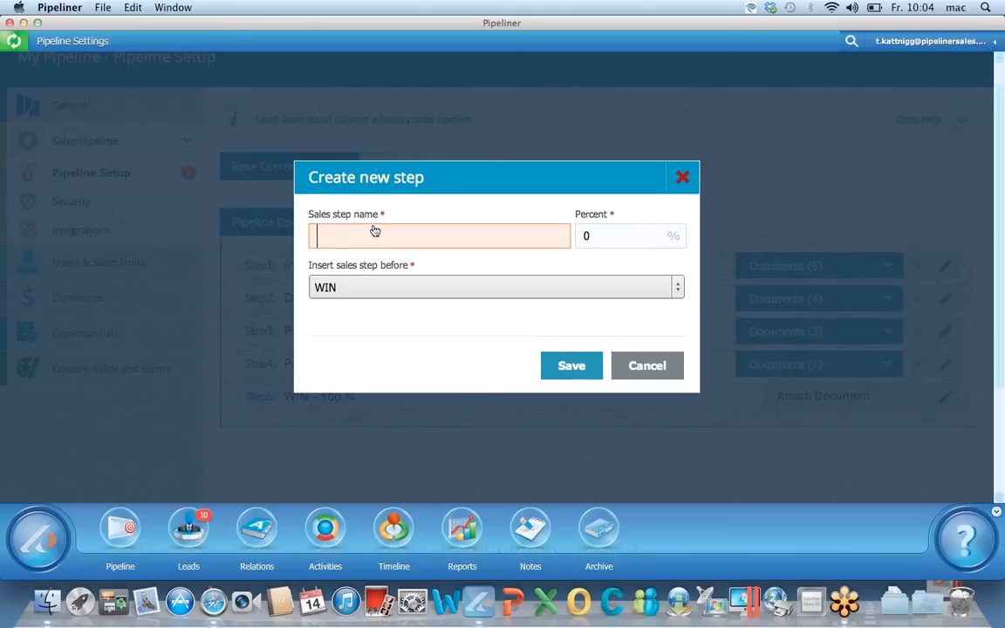
{"action": "left_click", "coordinate": [457, 287]}
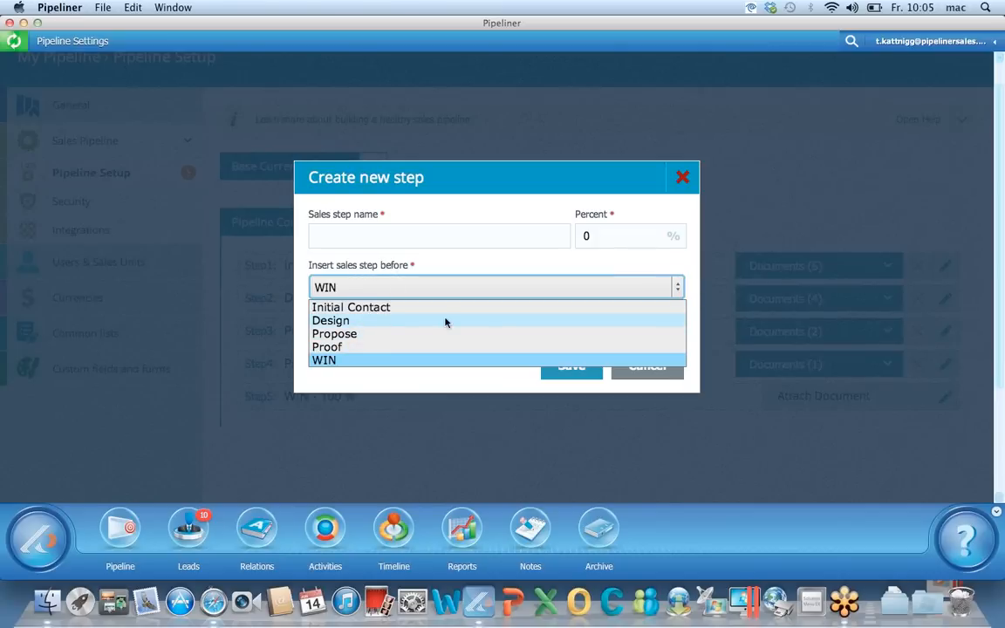
{"action": "left_click", "coordinate": [630, 374]}
{"action": "left_click", "coordinate": [631, 375]}
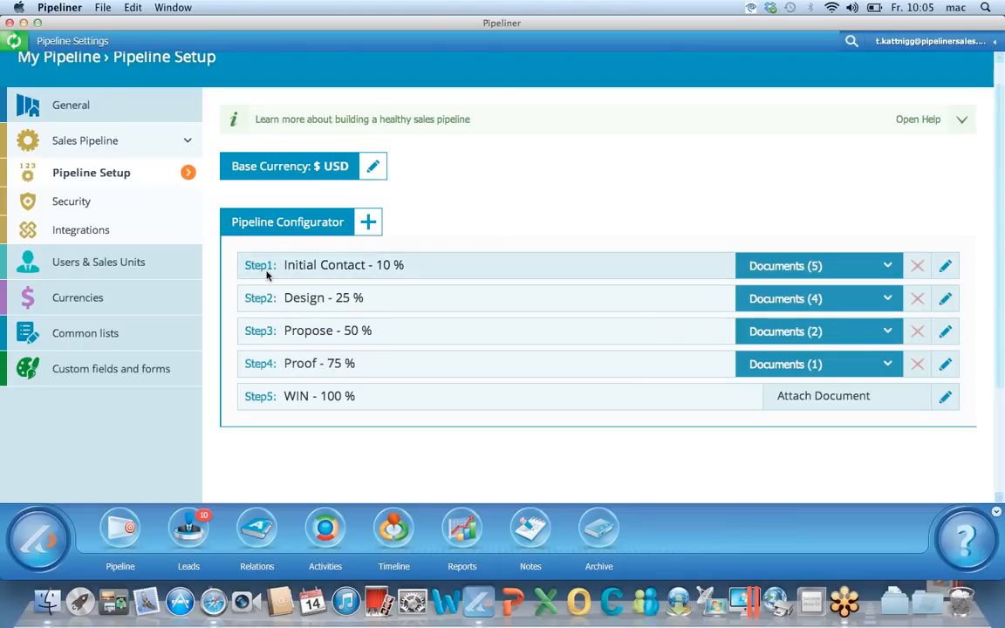
{"action": "left_click", "coordinate": [170, 267]}
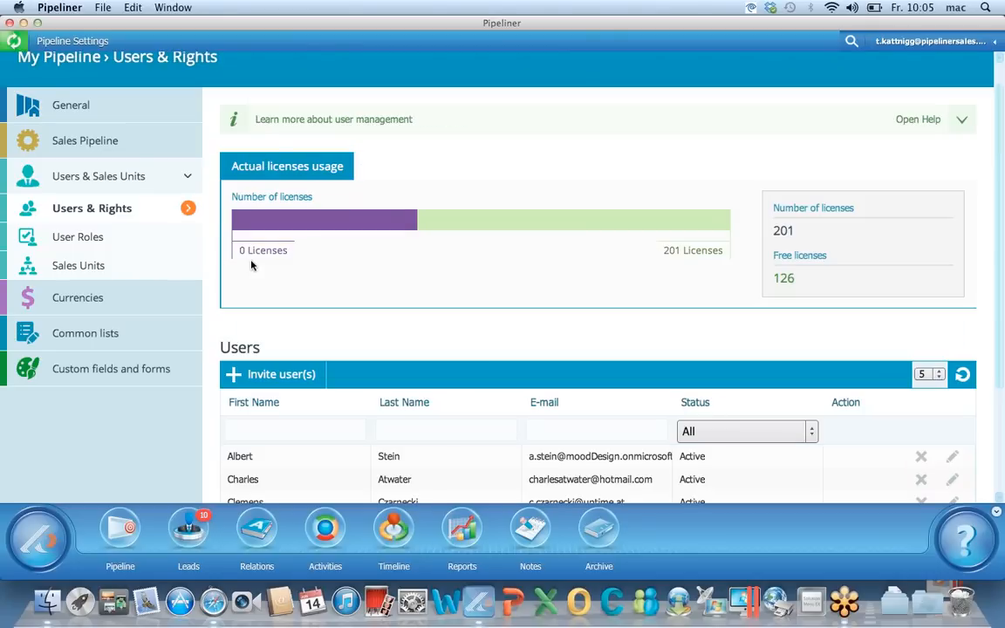
View the list of sales units, then go back to Users & Rights
{"action": "scroll", "coordinate": [251, 265], "scroll_direction": "down", "scroll_amount": 1}
{"action": "scroll", "coordinate": [251, 266], "scroll_direction": "down", "scroll_amount": 1}
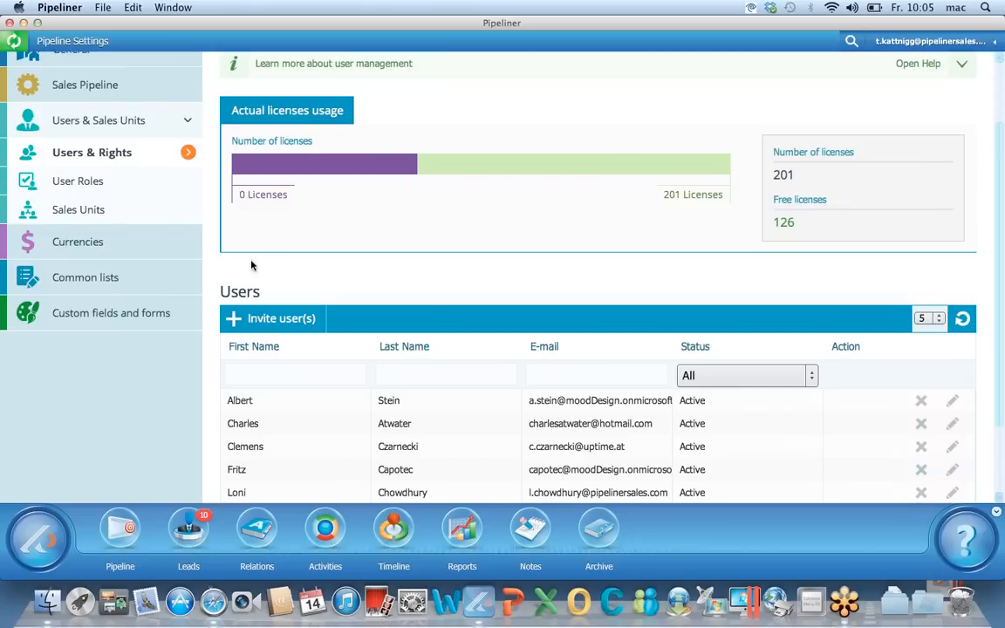
{"action": "left_click", "coordinate": [147, 210]}
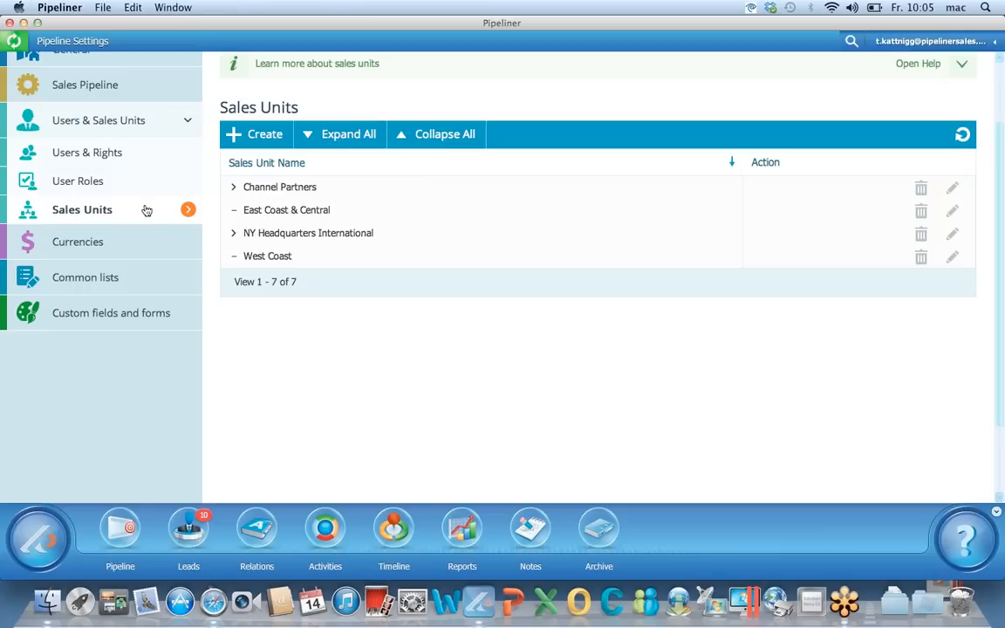
{"action": "left_click", "coordinate": [137, 155]}
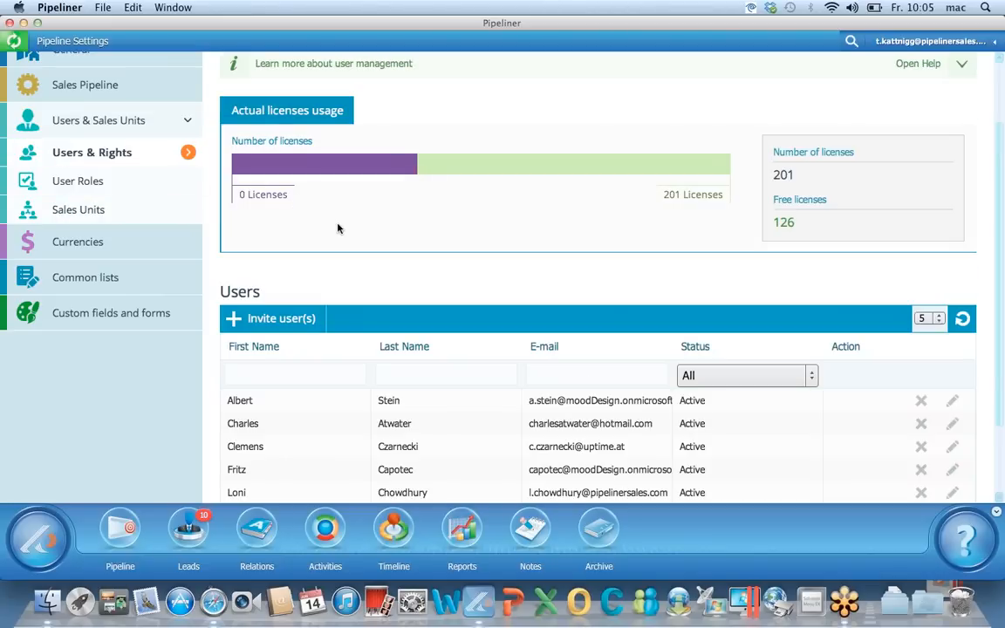
Inspect the first user's role and sales units without saving, then reopen the account menu
{"action": "scroll", "coordinate": [338, 228], "scroll_direction": "down", "scroll_amount": 2}
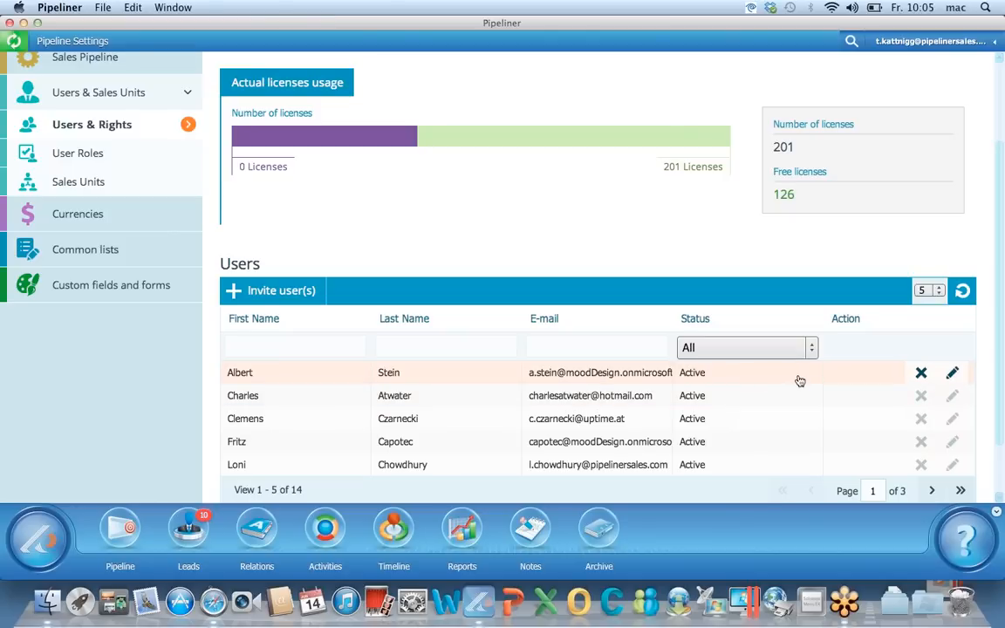
{"action": "left_click", "coordinate": [952, 373]}
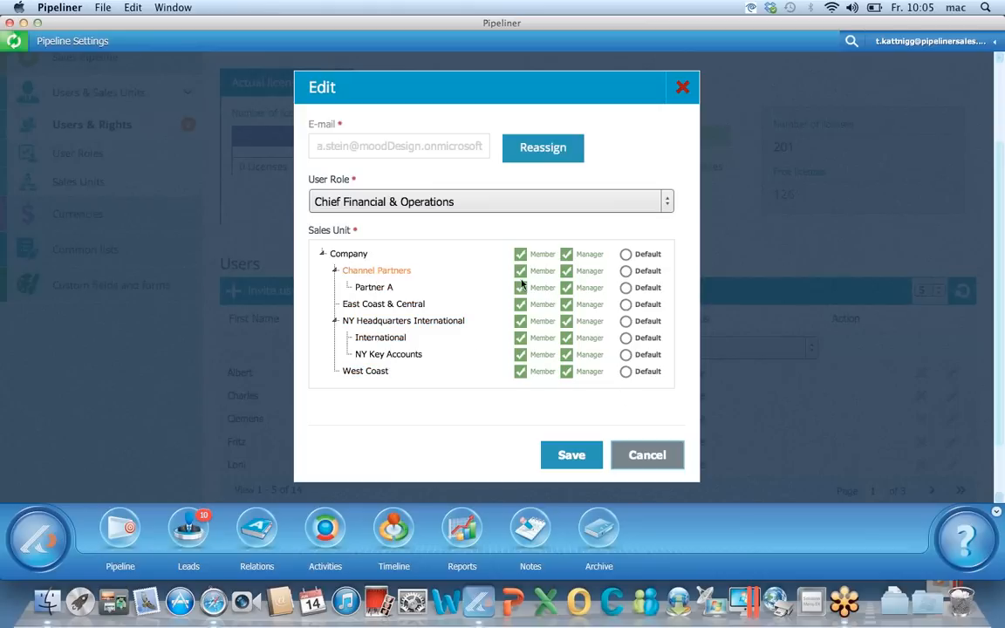
{"action": "left_click", "coordinate": [664, 455]}
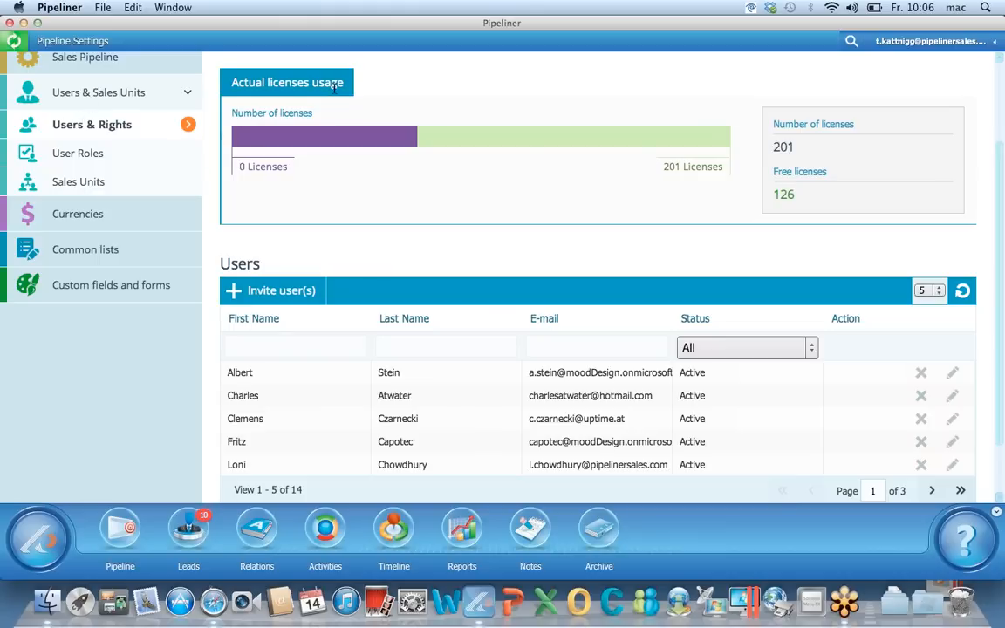
{"action": "left_click", "coordinate": [971, 49]}
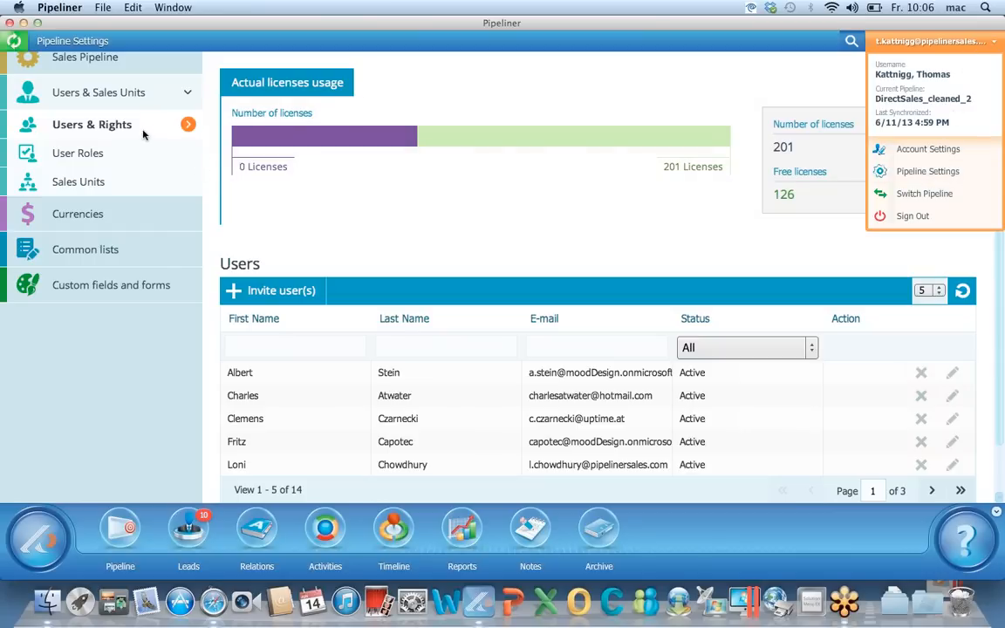
Review the Account and Contact custom fields, then bring up pipelinersales.com in Safari
{"action": "left_click", "coordinate": [263, 294]}
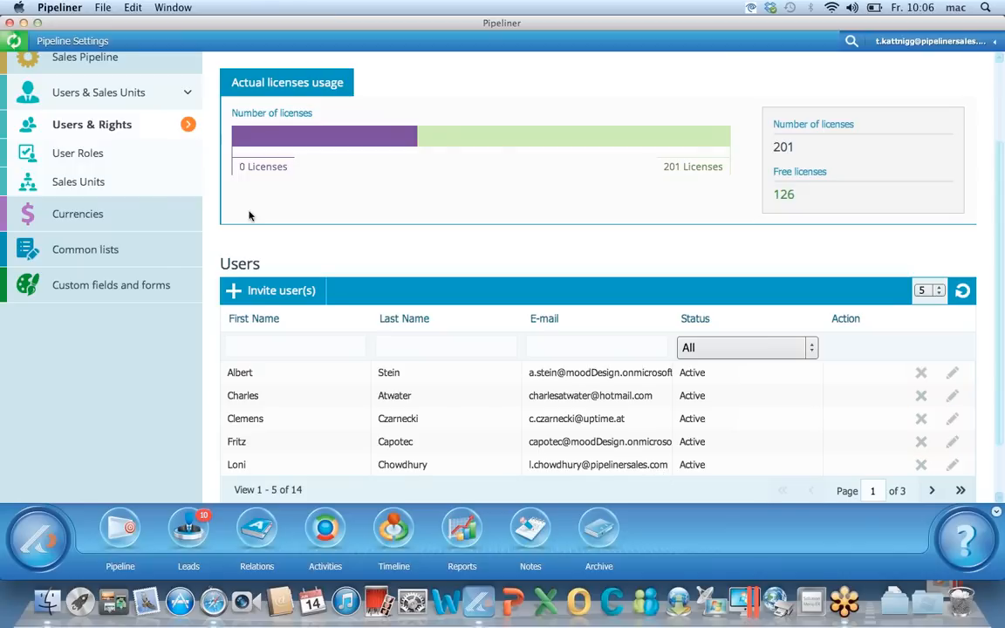
{"action": "left_click", "coordinate": [152, 287]}
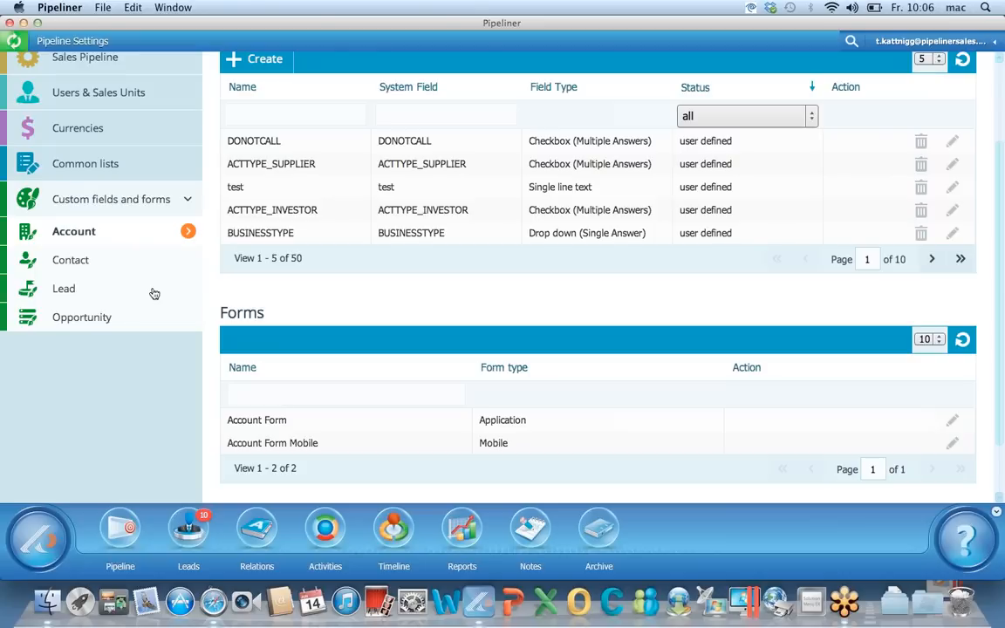
{"action": "left_click", "coordinate": [102, 263]}
{"action": "left_click", "coordinate": [128, 535]}
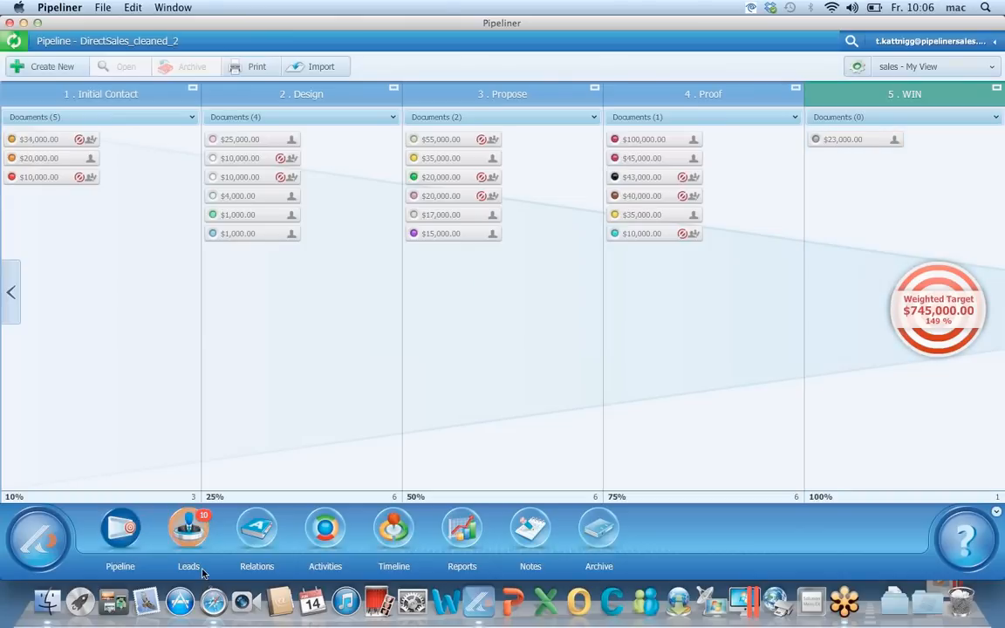
{"action": "left_click", "coordinate": [212, 602]}
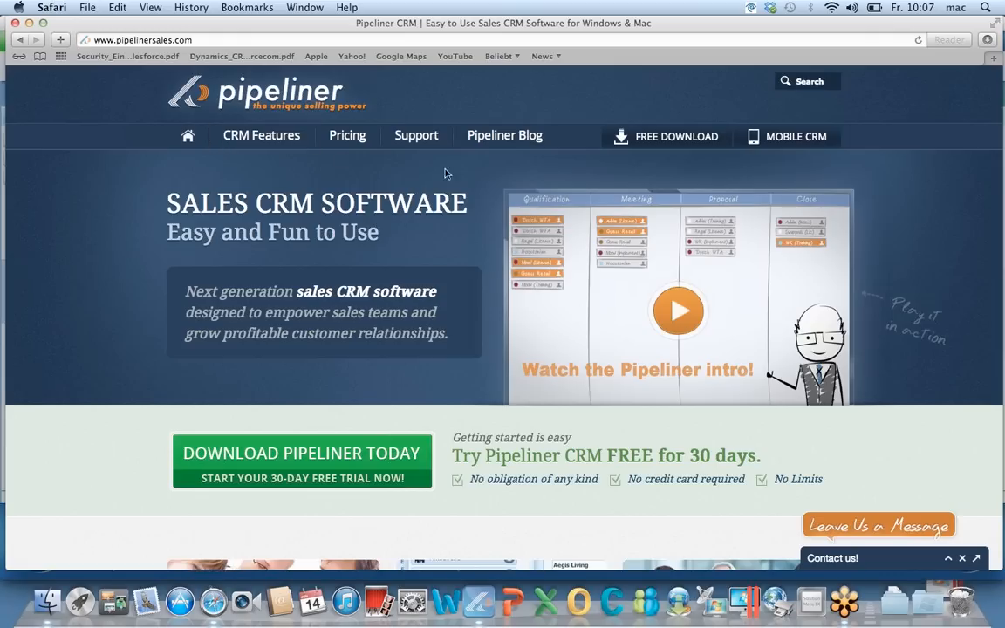
Scroll the pipelinersales.com Support page's guides and whitepapers to the footer, then return to Pipeliner
{"action": "left_click", "coordinate": [417, 140]}
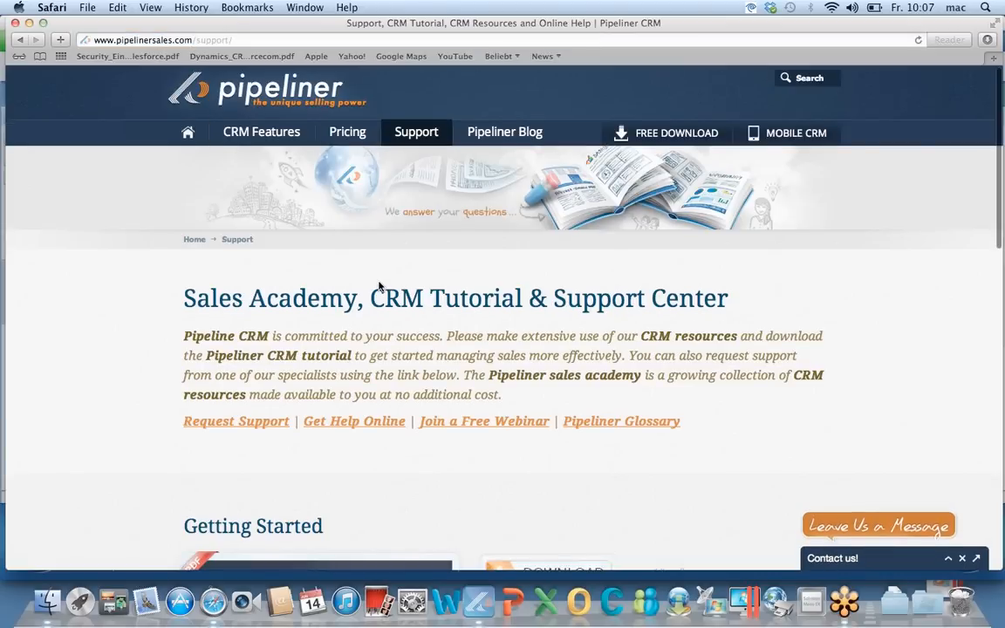
{"action": "scroll", "coordinate": [379, 286], "scroll_direction": "down", "scroll_amount": 3}
{"action": "scroll", "coordinate": [379, 286], "scroll_direction": "down", "scroll_amount": 6}
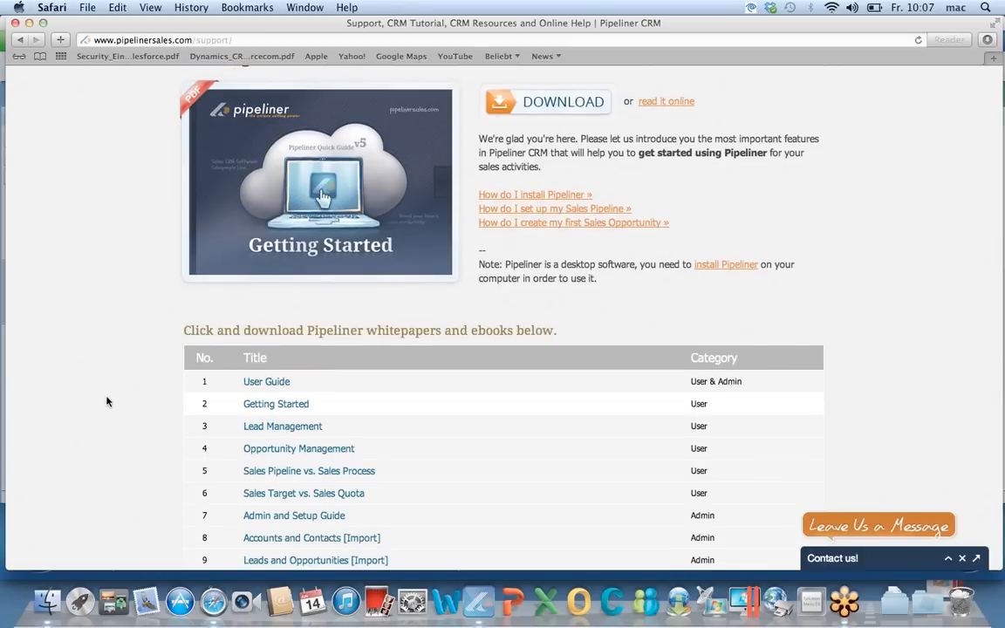
{"action": "scroll", "coordinate": [263, 277], "scroll_direction": "down", "scroll_amount": 3}
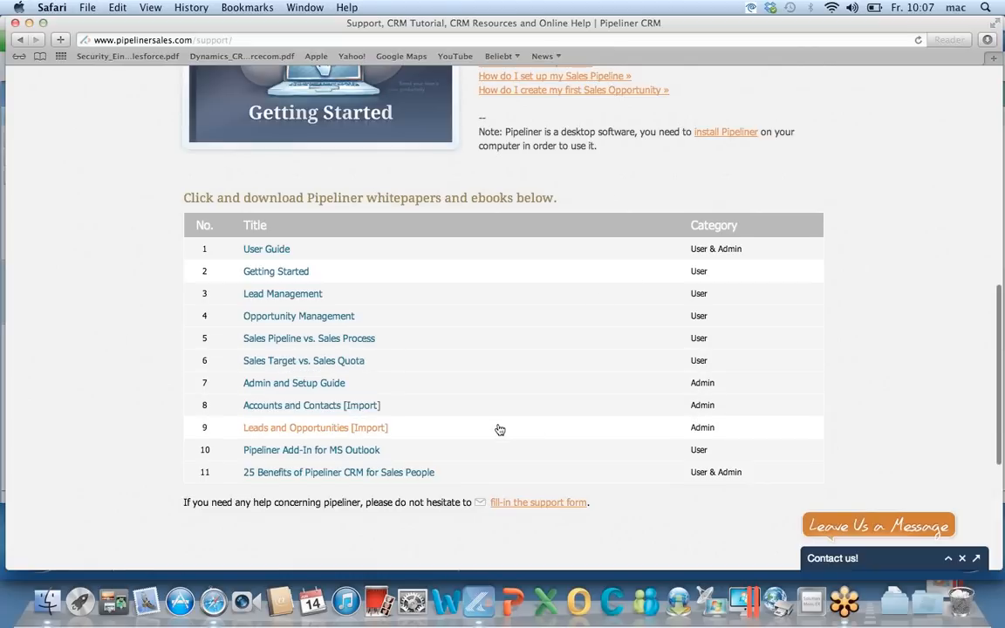
{"action": "scroll", "coordinate": [498, 427], "scroll_direction": "down", "scroll_amount": 5}
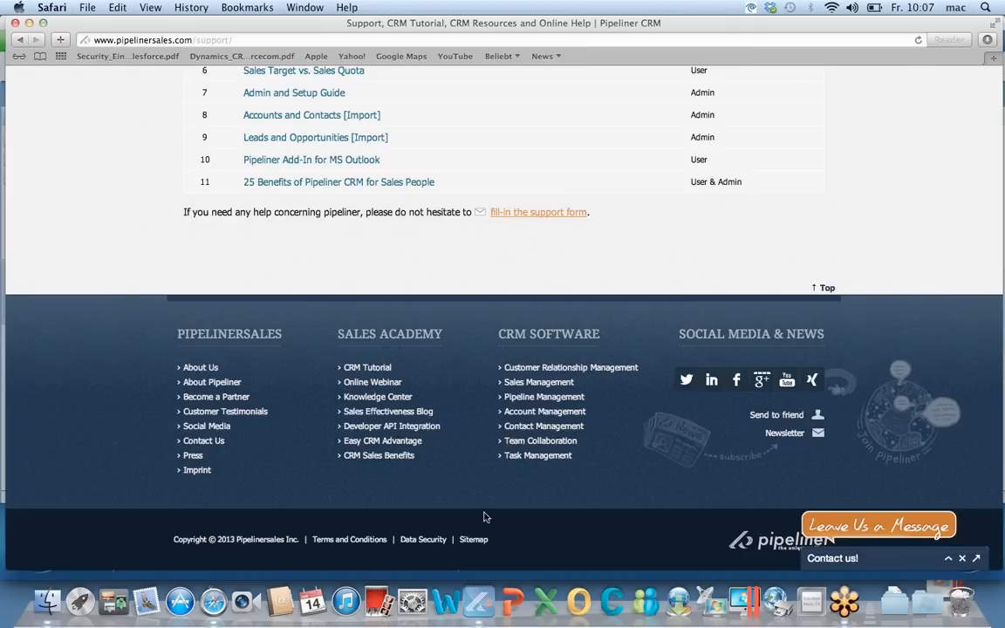
{"action": "left_click", "coordinate": [476, 602]}
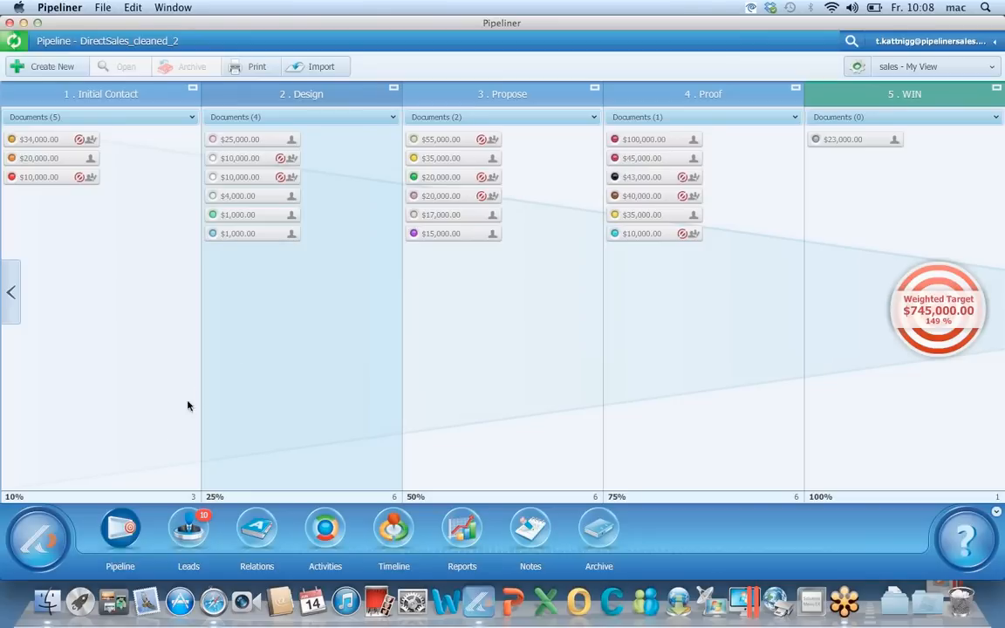
Go to the Leads list and start a blank New Lead form
{"action": "left_click", "coordinate": [190, 528]}
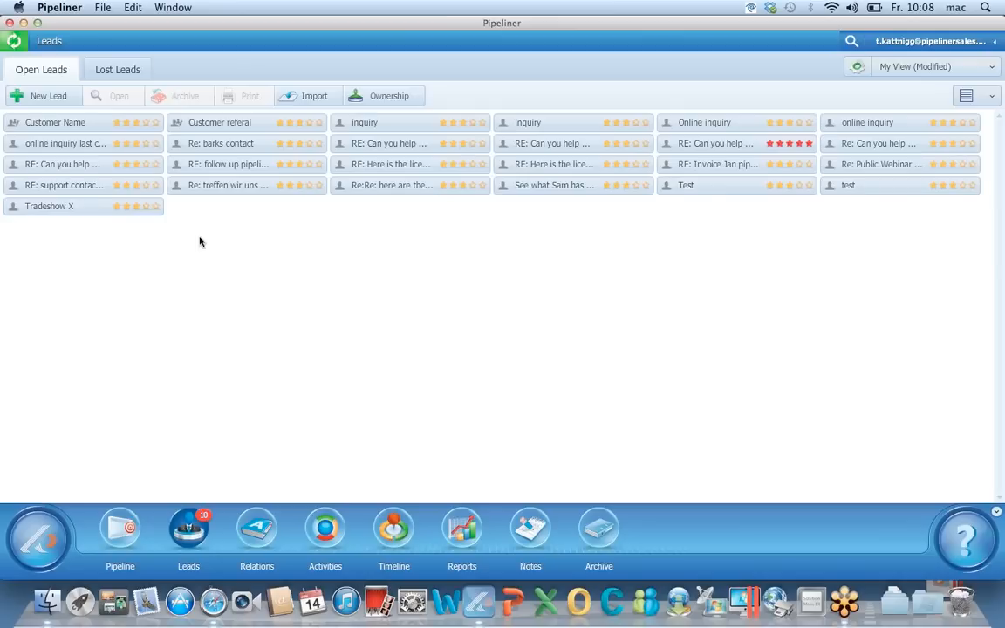
{"action": "left_click", "coordinate": [61, 101]}
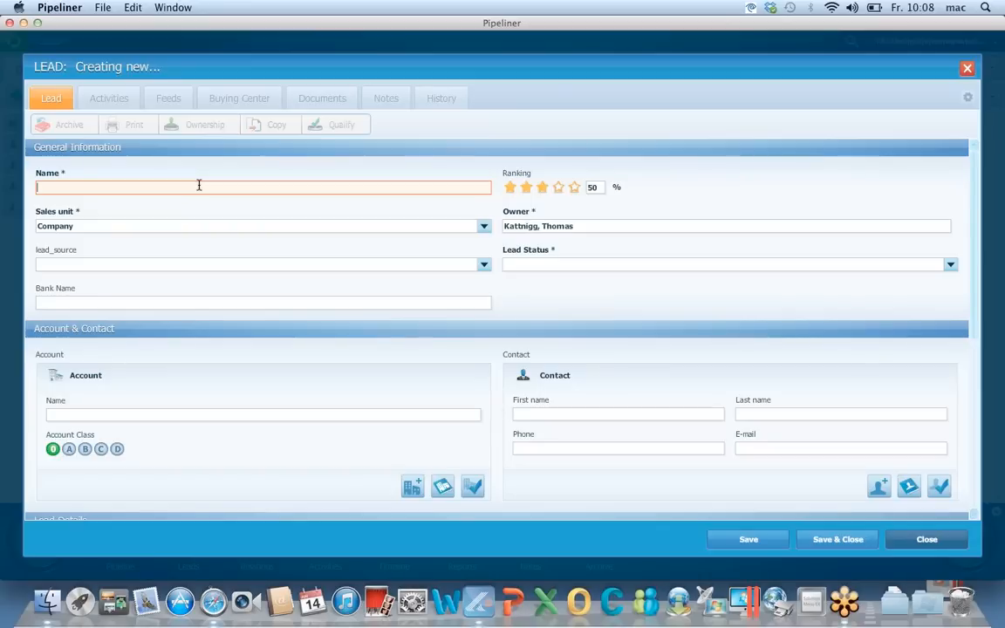
Name the lead 'Tradeshow lead Denver', with lead source Web and lead status New
{"action": "type", "text": "Tradeshow lead Denver"}
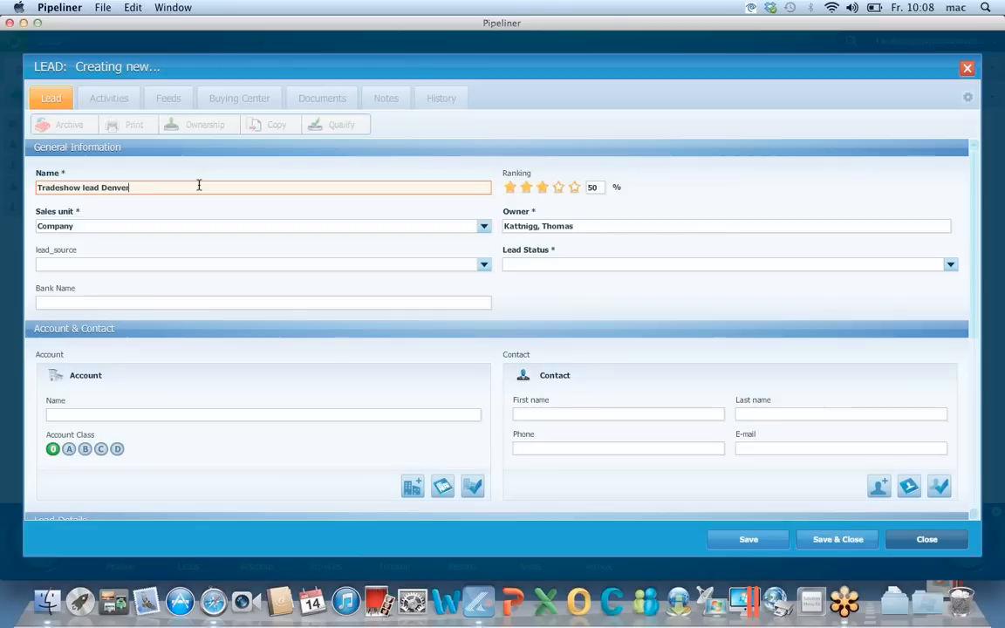
{"action": "left_click", "coordinate": [483, 263]}
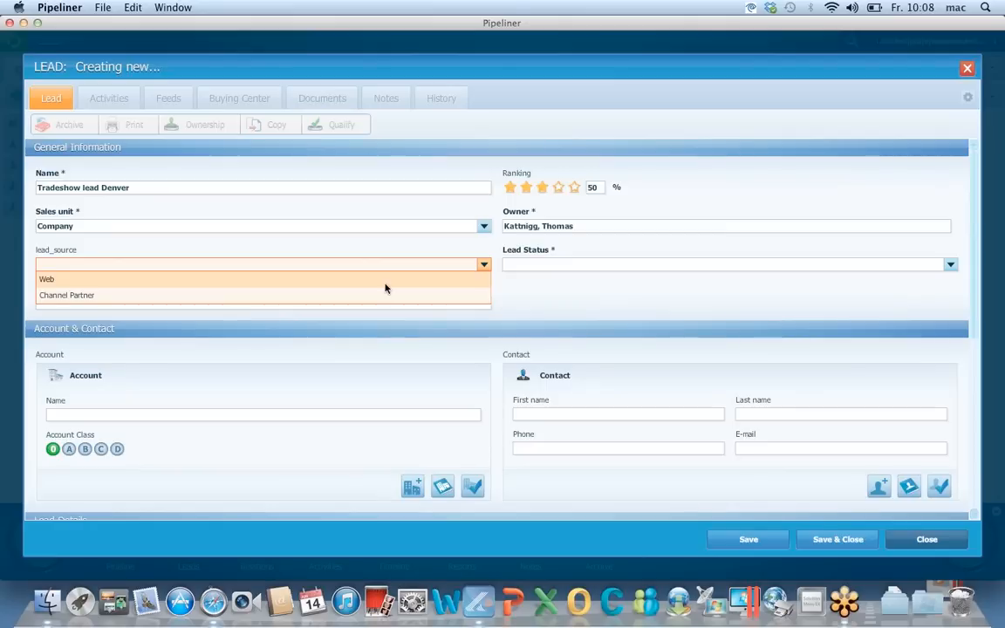
{"action": "left_click", "coordinate": [386, 286]}
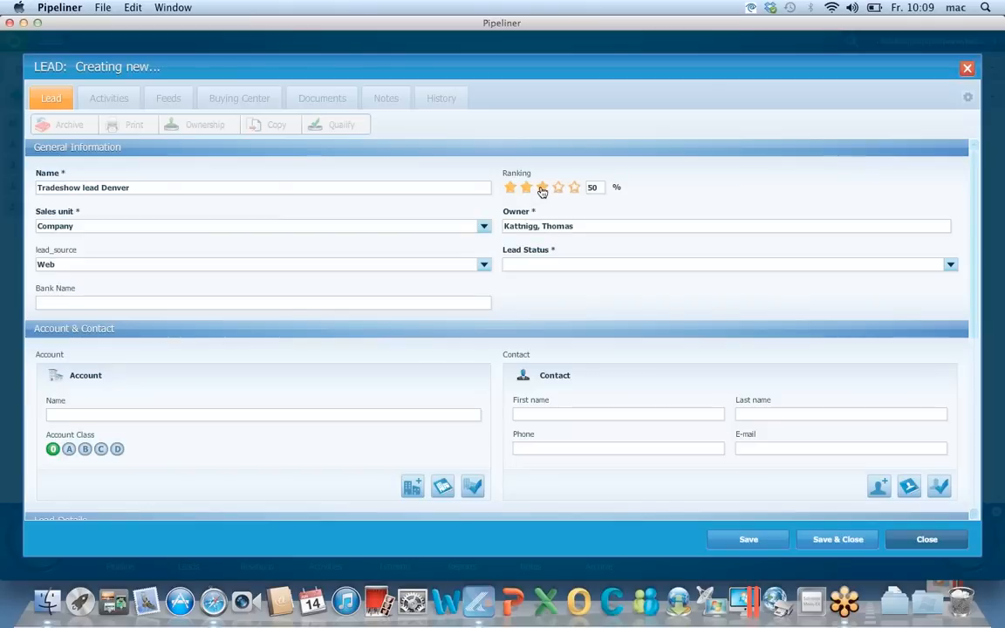
{"action": "left_click", "coordinate": [529, 266]}
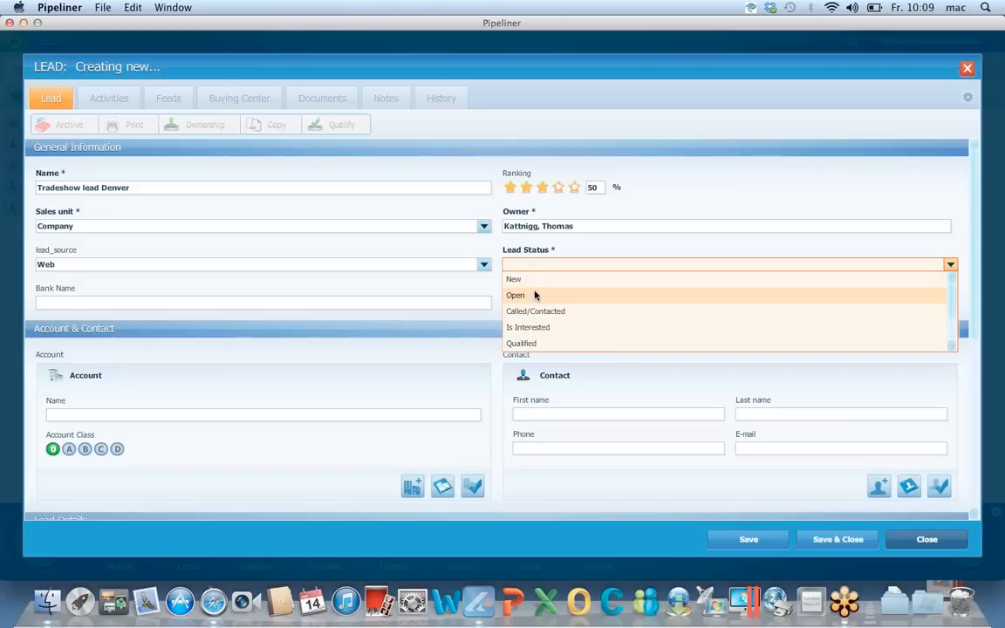
{"action": "left_click", "coordinate": [531, 280]}
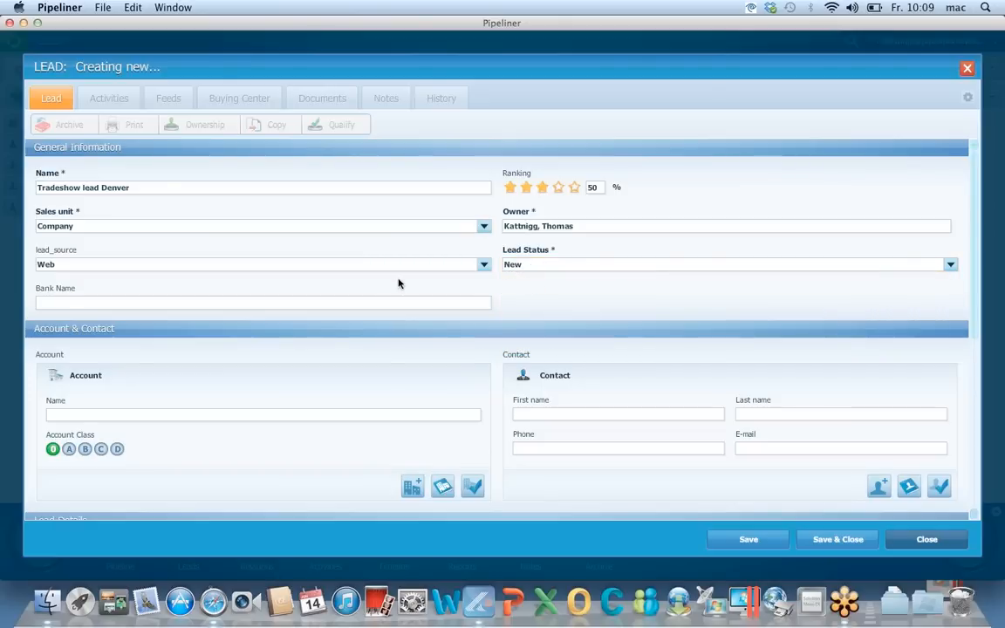
{"action": "scroll", "coordinate": [399, 283], "scroll_direction": "down", "scroll_amount": 5}
{"action": "scroll", "coordinate": [399, 284], "scroll_direction": "up", "scroll_amount": 1}
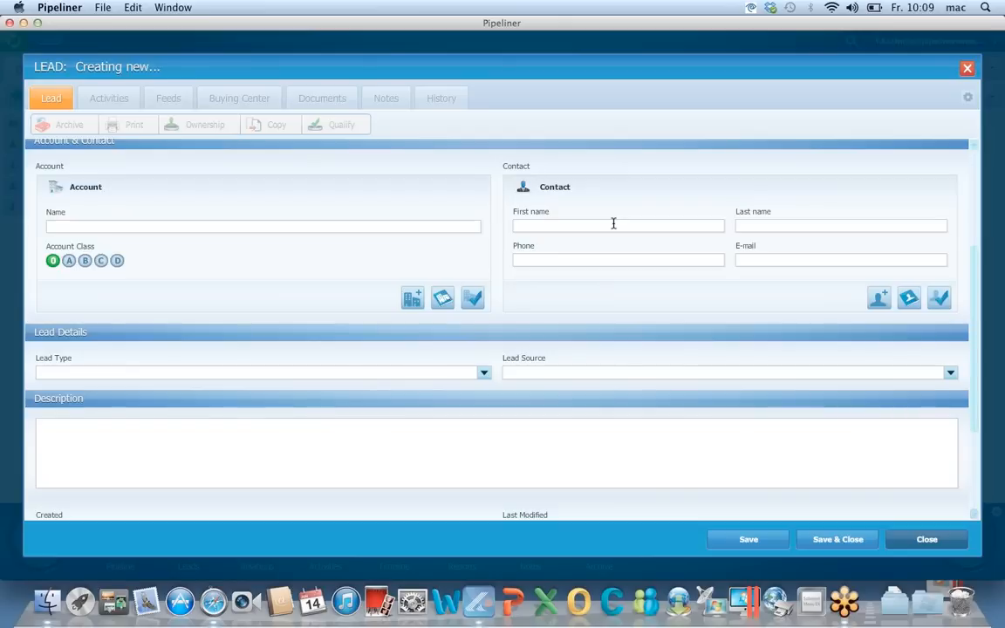
Discard a new-account form and link the lead to existing account Adidas America Inc
{"action": "left_click", "coordinate": [415, 298]}
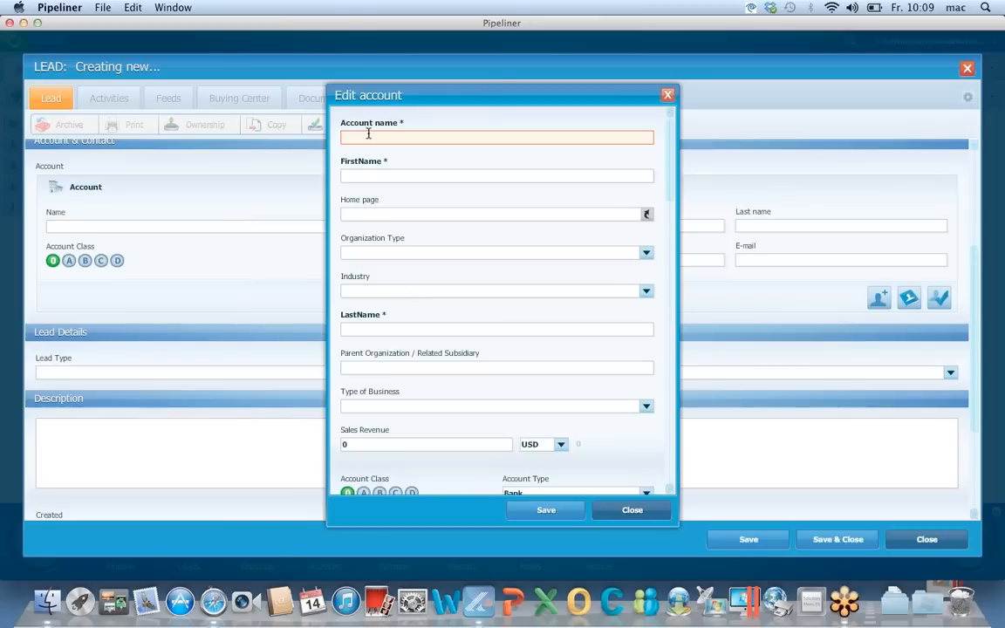
{"action": "scroll", "coordinate": [349, 168], "scroll_direction": "down", "scroll_amount": 5}
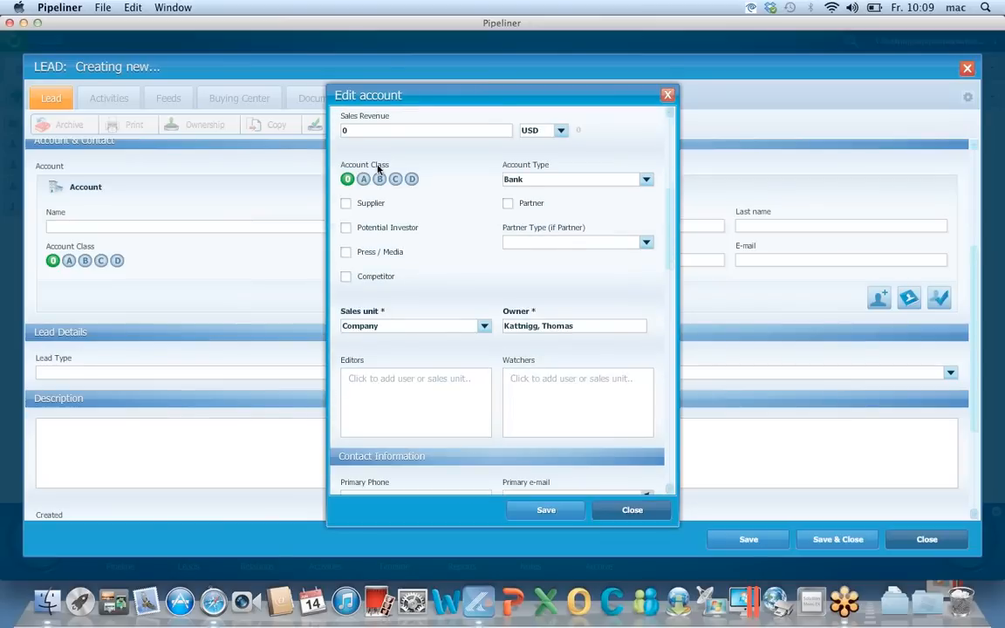
{"action": "left_click", "coordinate": [631, 510]}
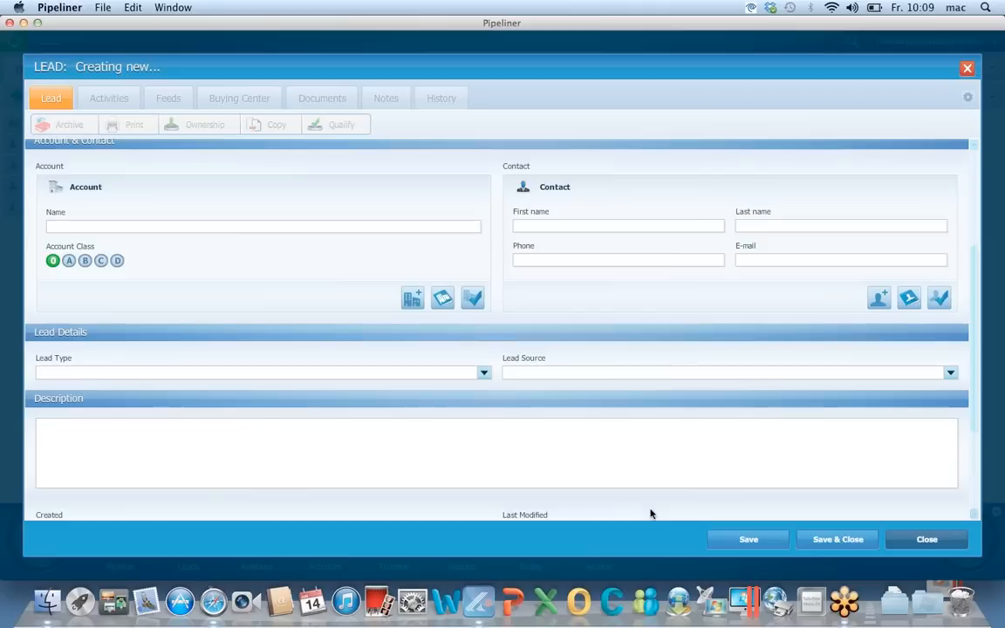
{"action": "left_click", "coordinate": [444, 300]}
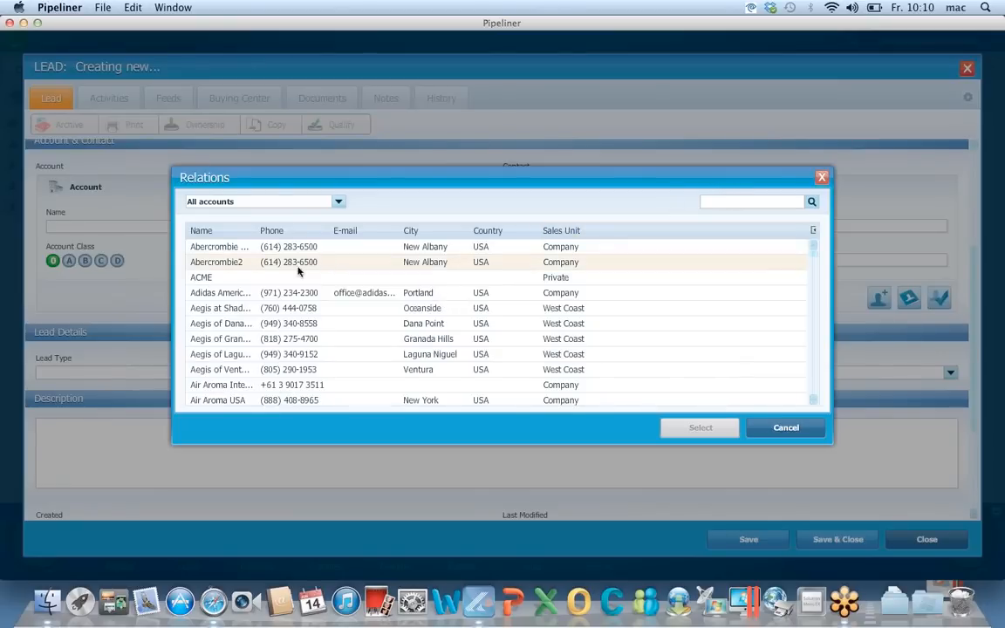
{"action": "left_click", "coordinate": [249, 298]}
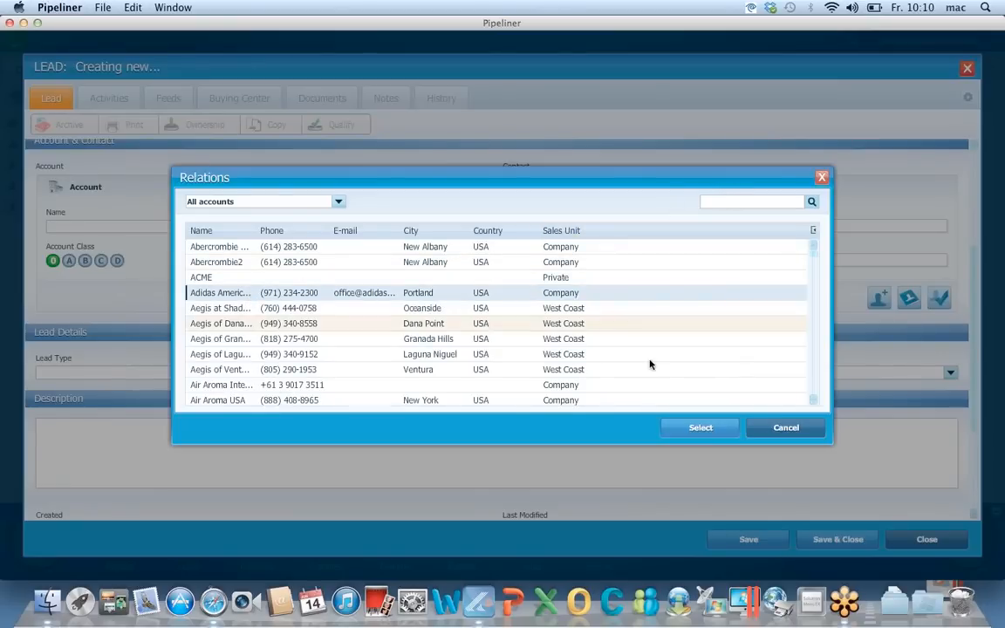
{"action": "left_click", "coordinate": [701, 427]}
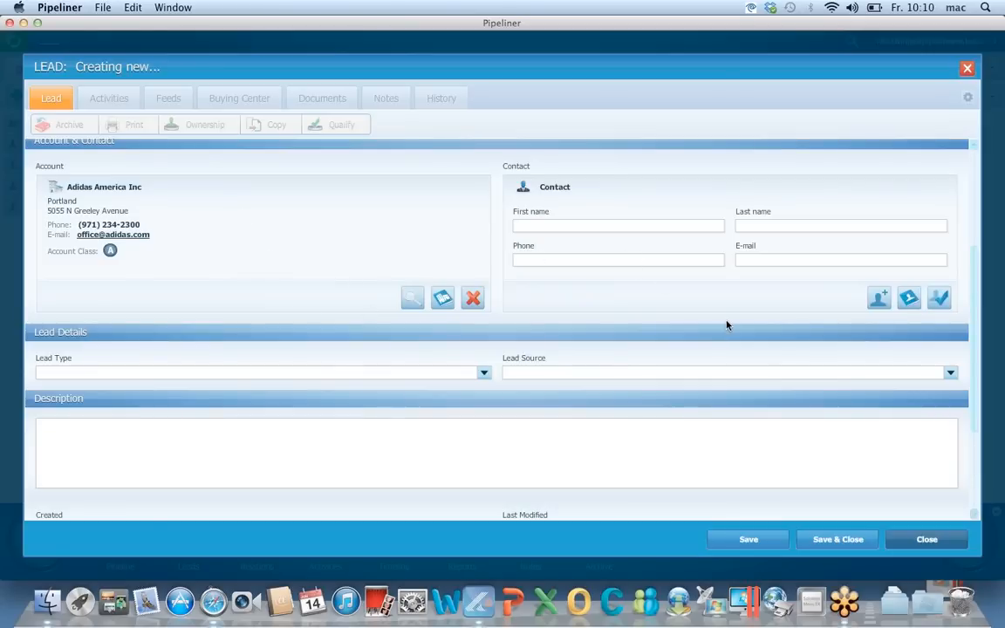
Create a new contact for the lead, entering first and last name and gender Male
{"action": "left_click", "coordinate": [884, 305]}
{"action": "left_click", "coordinate": [433, 133]}
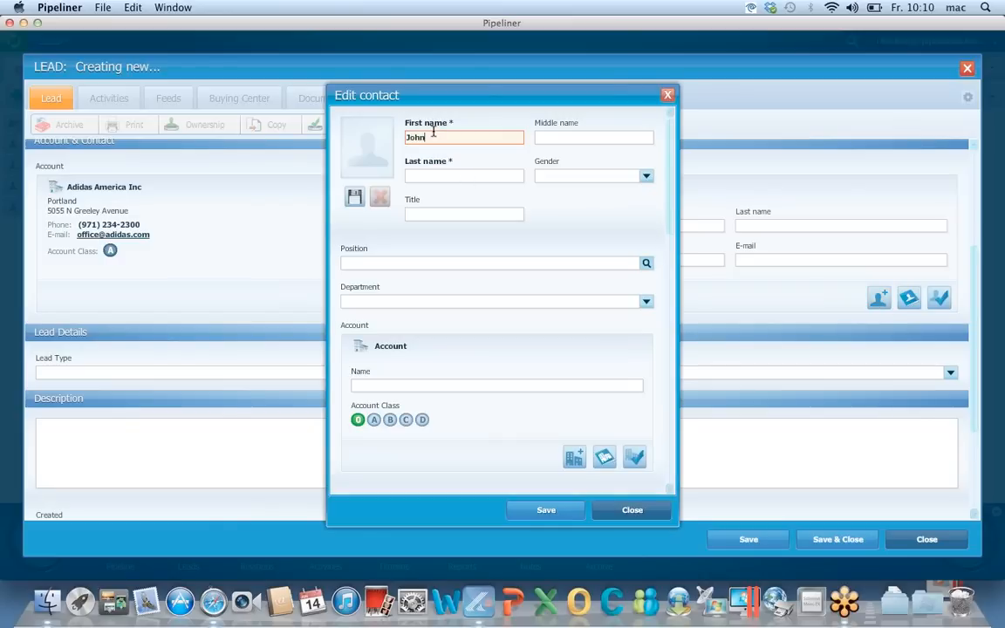
{"action": "left_click", "coordinate": [436, 175]}
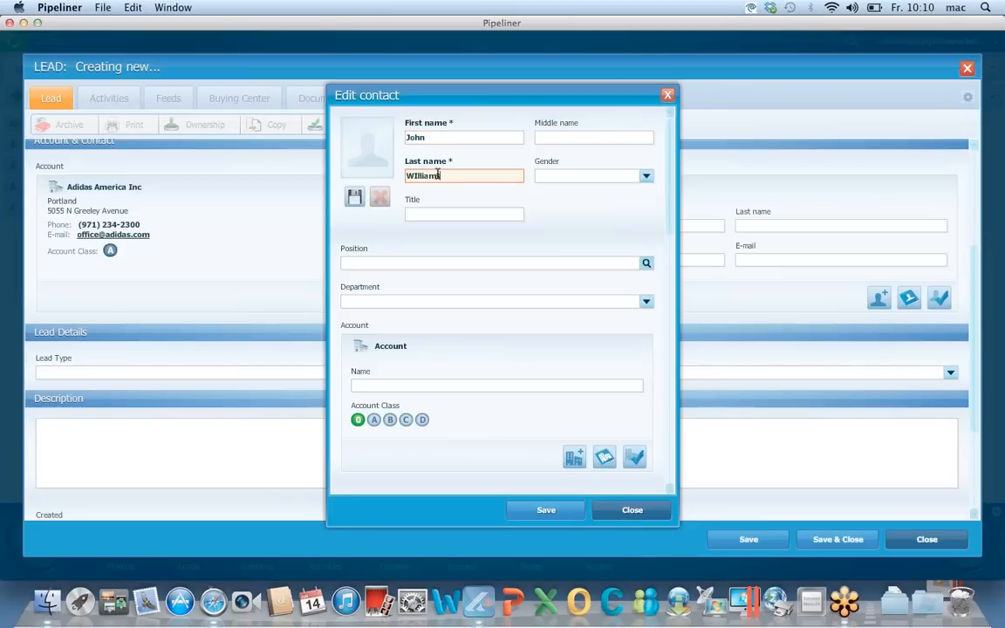
{"action": "left_click", "coordinate": [554, 175]}
{"action": "left_click", "coordinate": [554, 203]}
Assign the contact to existing account Adidas America Inc by searching 'adida'
{"action": "scroll", "coordinate": [474, 247], "scroll_direction": "down", "scroll_amount": 3}
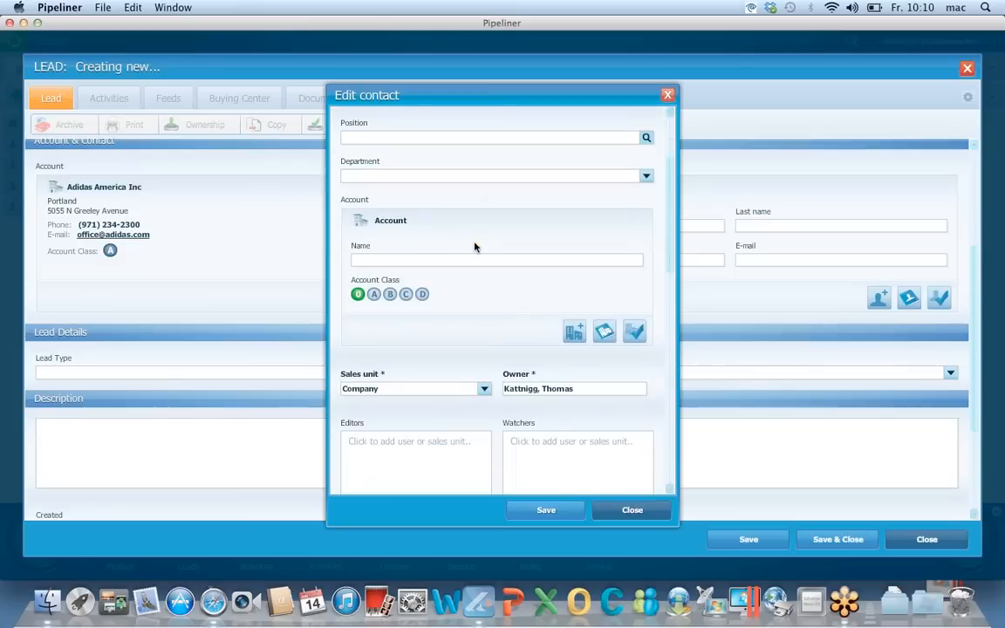
{"action": "left_click", "coordinate": [604, 333]}
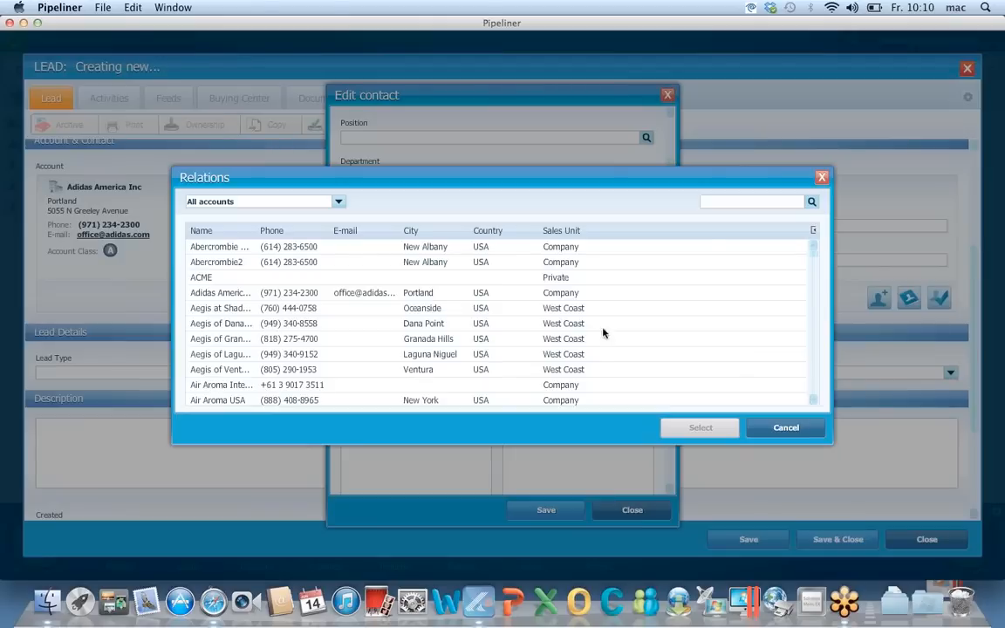
{"action": "left_click", "coordinate": [731, 199]}
{"action": "type", "text": "adida"}
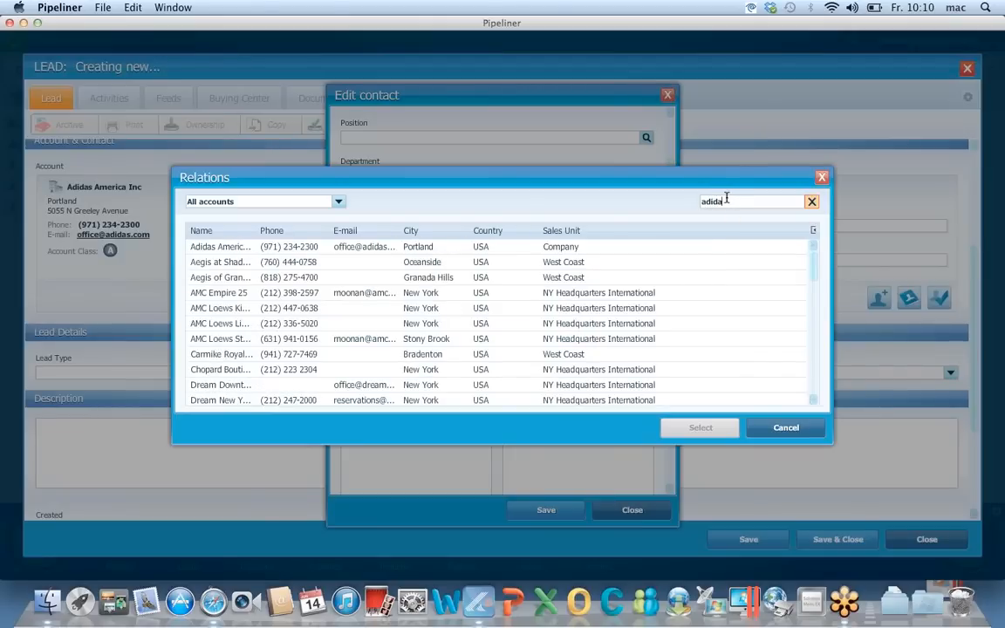
{"action": "left_click", "coordinate": [623, 247]}
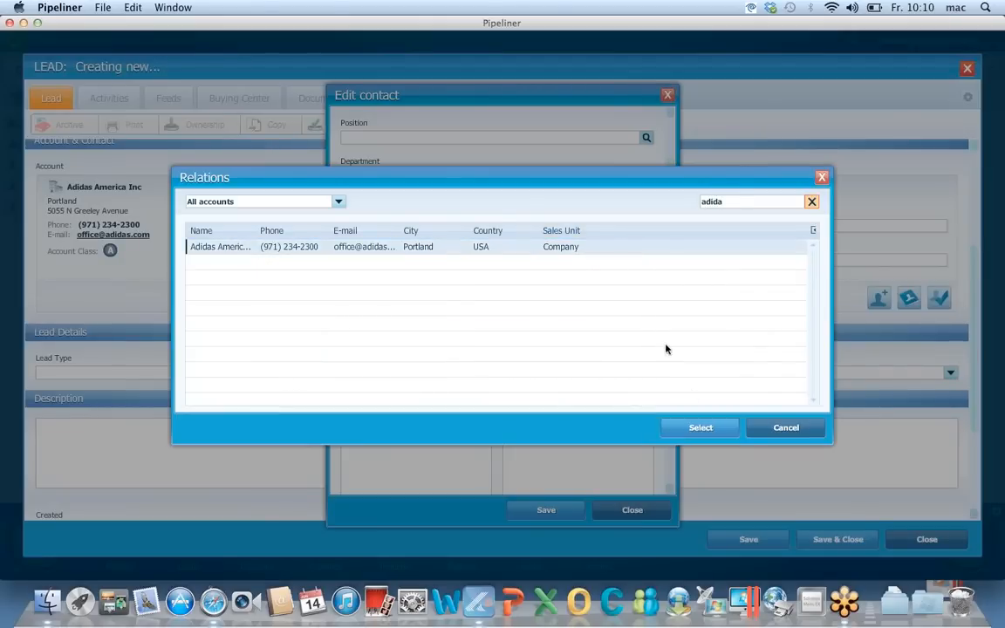
{"action": "left_click", "coordinate": [701, 429]}
Attach the new Adidas America Inc contact, review the form, and save the Tradeshow lead Denver
{"action": "left_click", "coordinate": [545, 511]}
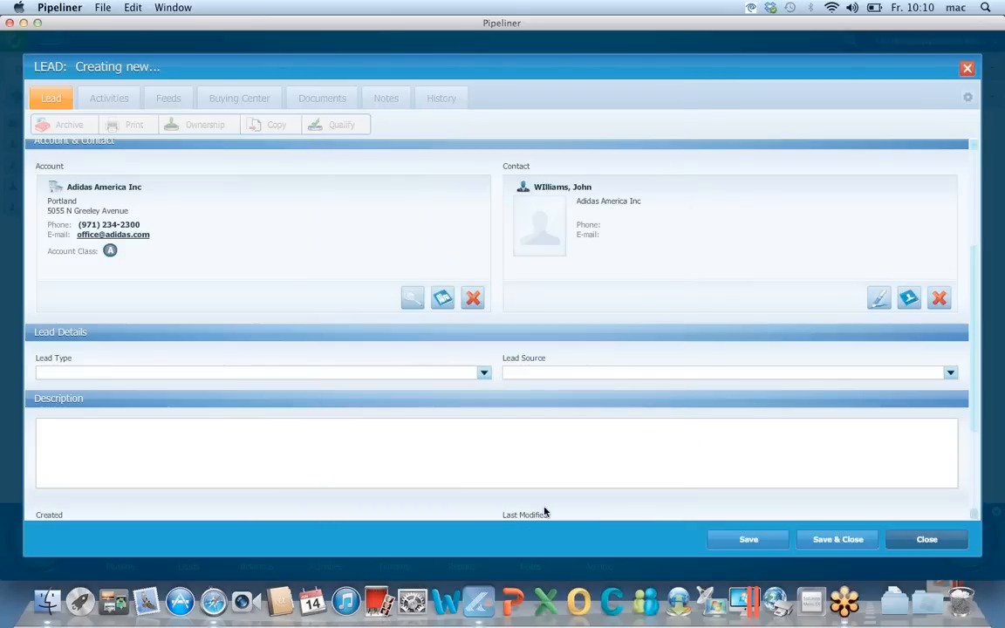
{"action": "scroll", "coordinate": [664, 296], "scroll_direction": "up", "scroll_amount": 3}
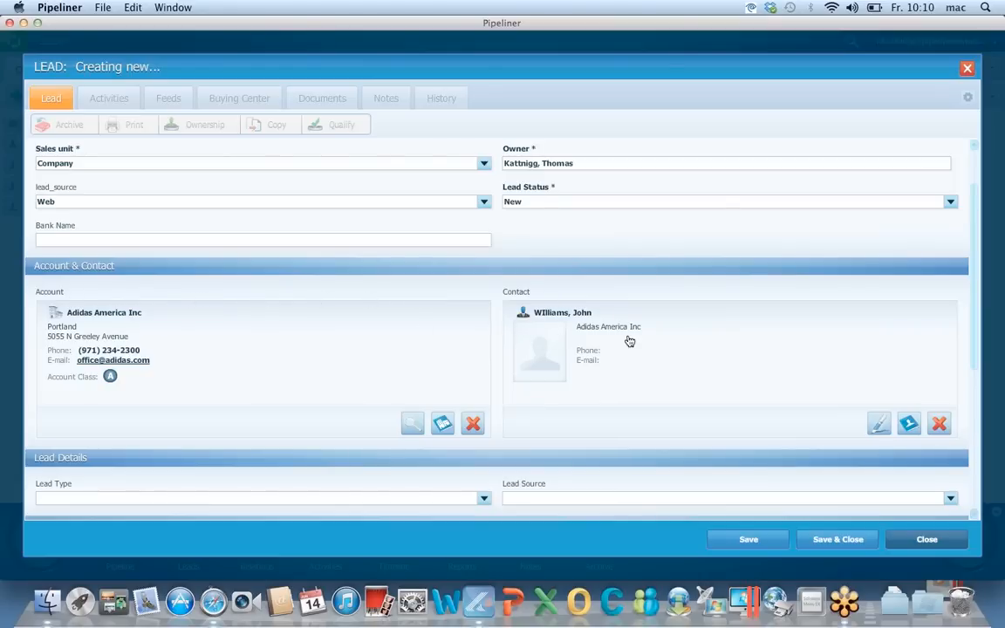
{"action": "scroll", "coordinate": [563, 307], "scroll_direction": "down", "scroll_amount": 2}
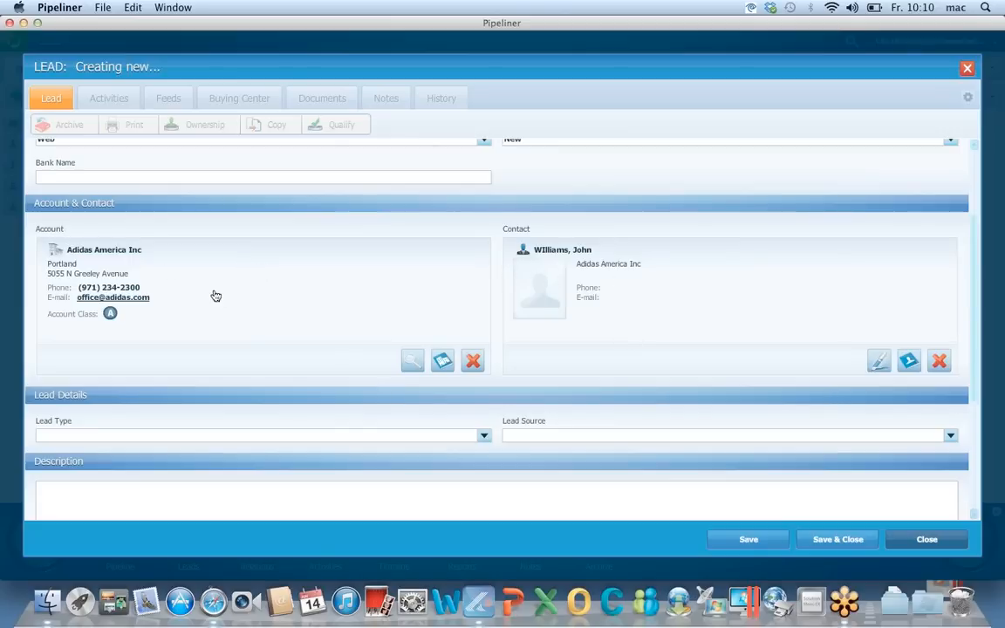
{"action": "scroll", "coordinate": [215, 279], "scroll_direction": "down", "scroll_amount": 6}
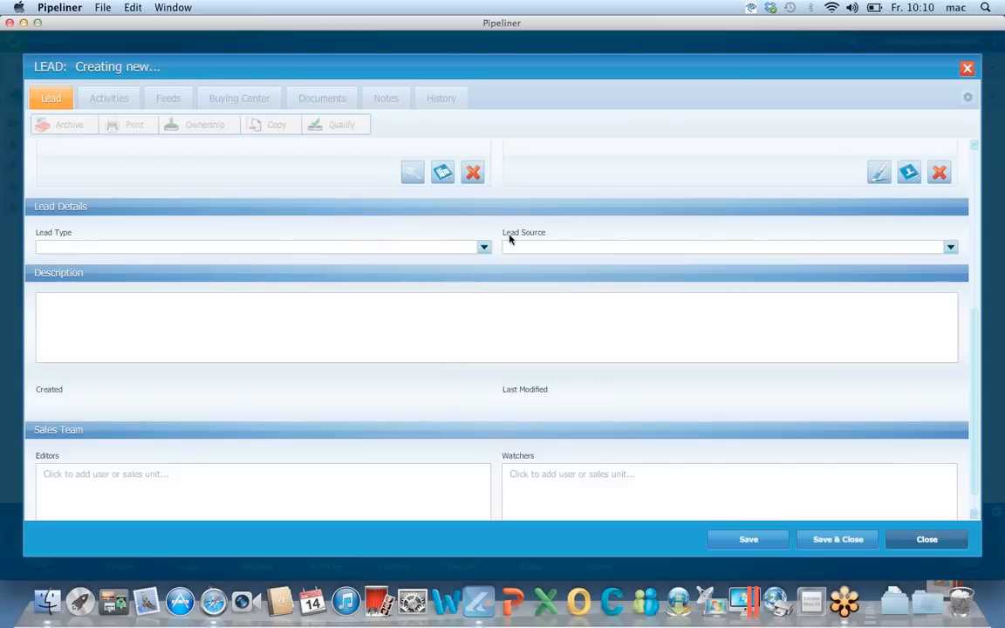
{"action": "scroll", "coordinate": [524, 262], "scroll_direction": "up", "scroll_amount": 6}
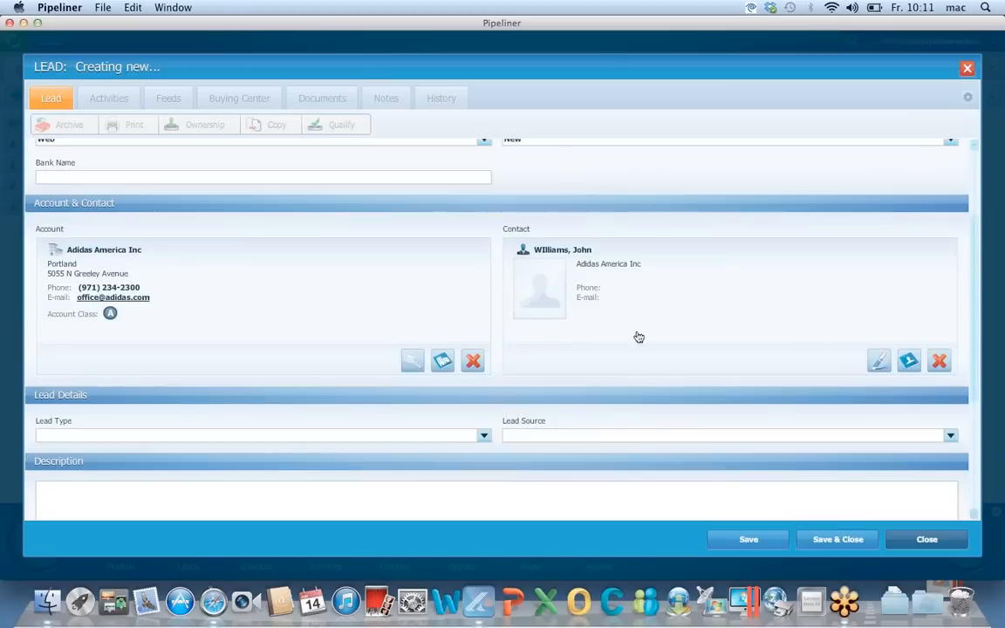
{"action": "left_click", "coordinate": [766, 540]}
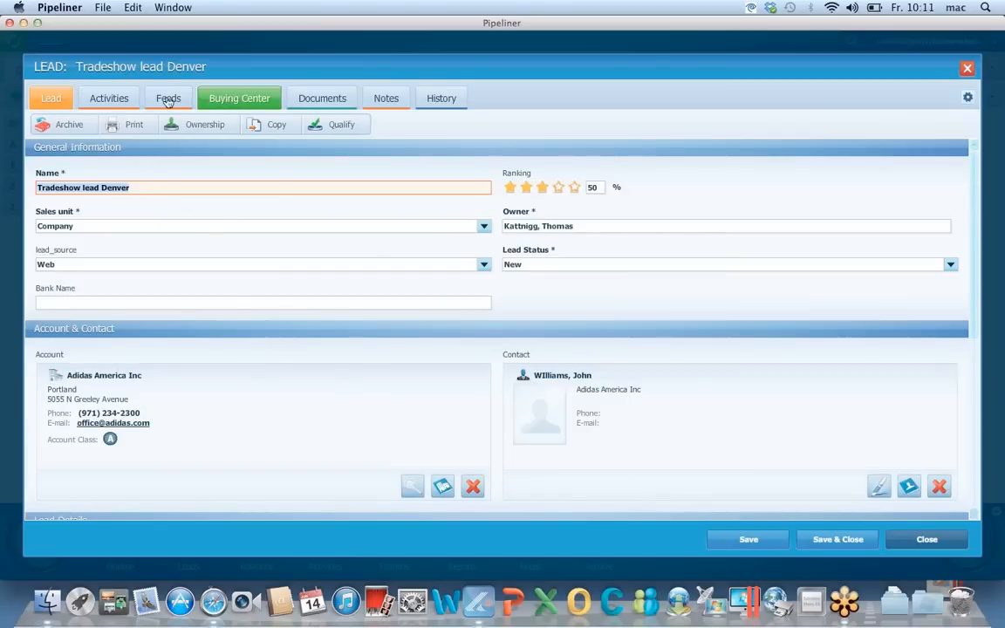
Post the message 'Notes' on the lead's feed, then close the lead
{"action": "left_click", "coordinate": [120, 98]}
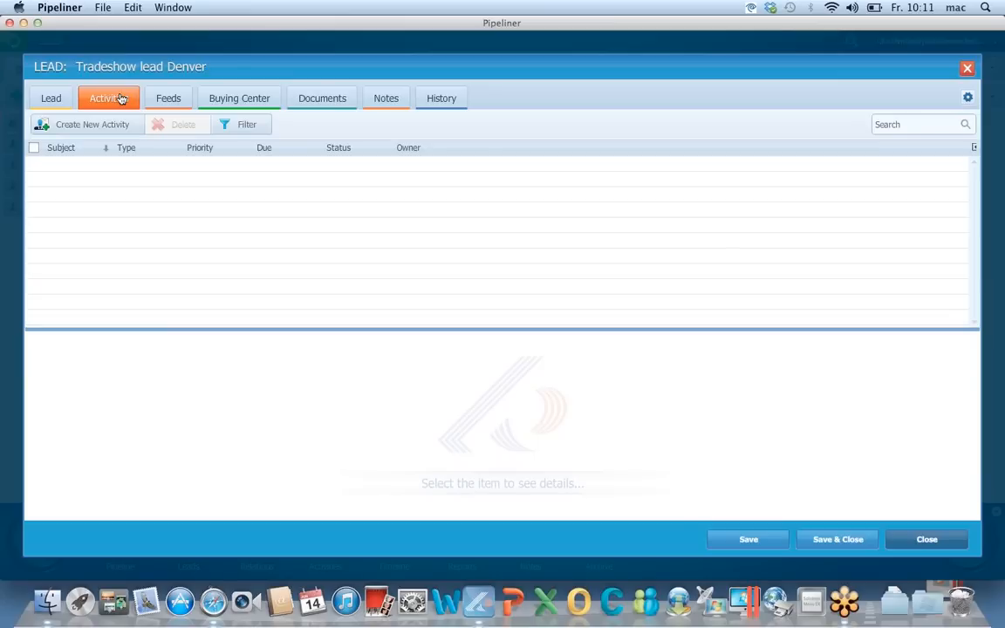
{"action": "left_click", "coordinate": [175, 102]}
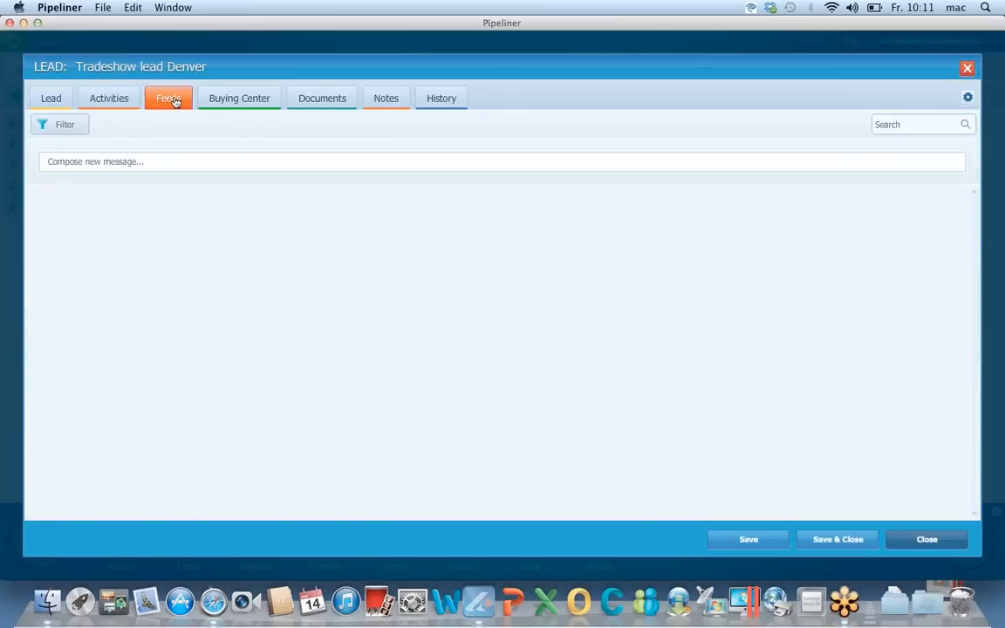
{"action": "left_click", "coordinate": [126, 163]}
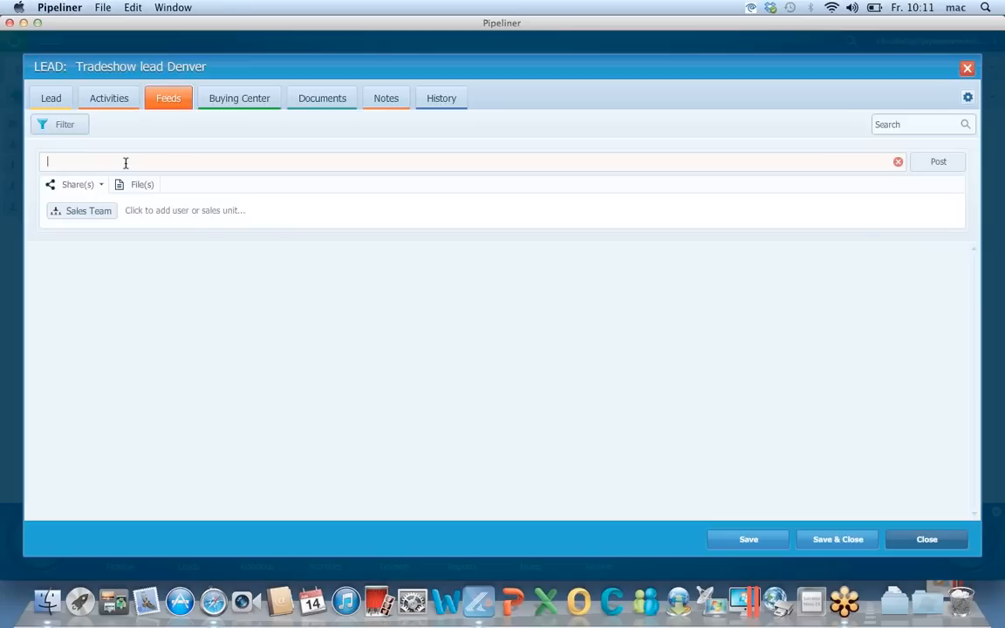
{"action": "type", "text": "Notes"}
{"action": "key", "text": "Return"}
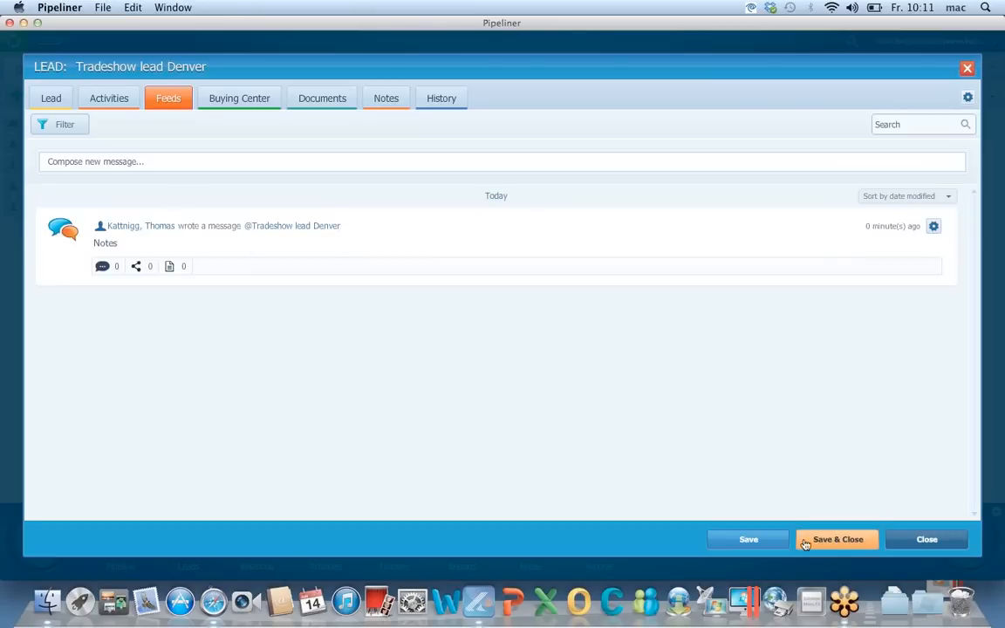
{"action": "left_click", "coordinate": [915, 539]}
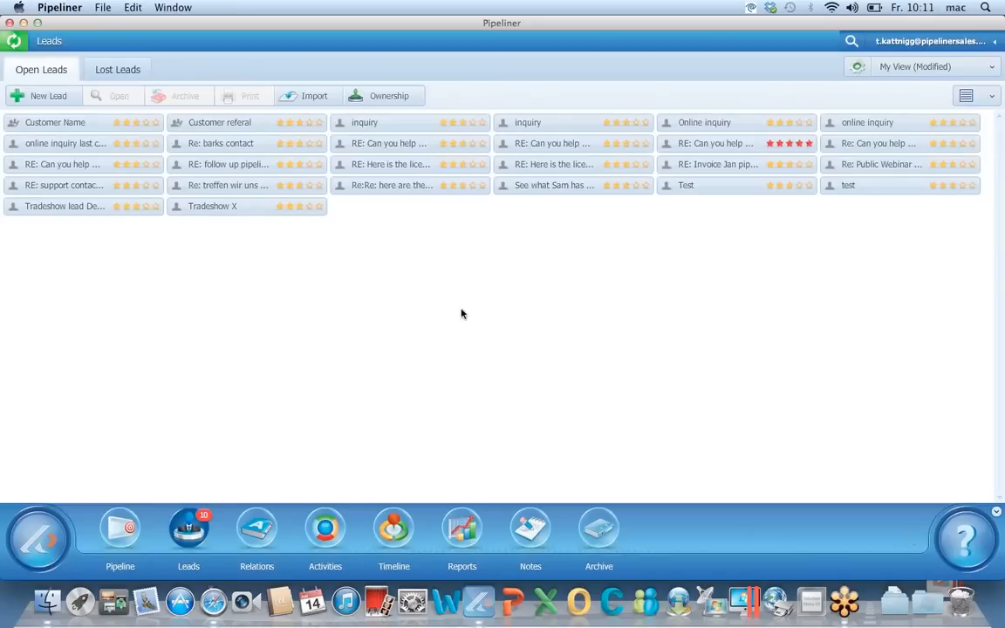
Open the Customer Name lead, begin qualifying it to an opportunity, then cancel without saving
{"action": "mouse_move", "coordinate": [66, 127]}
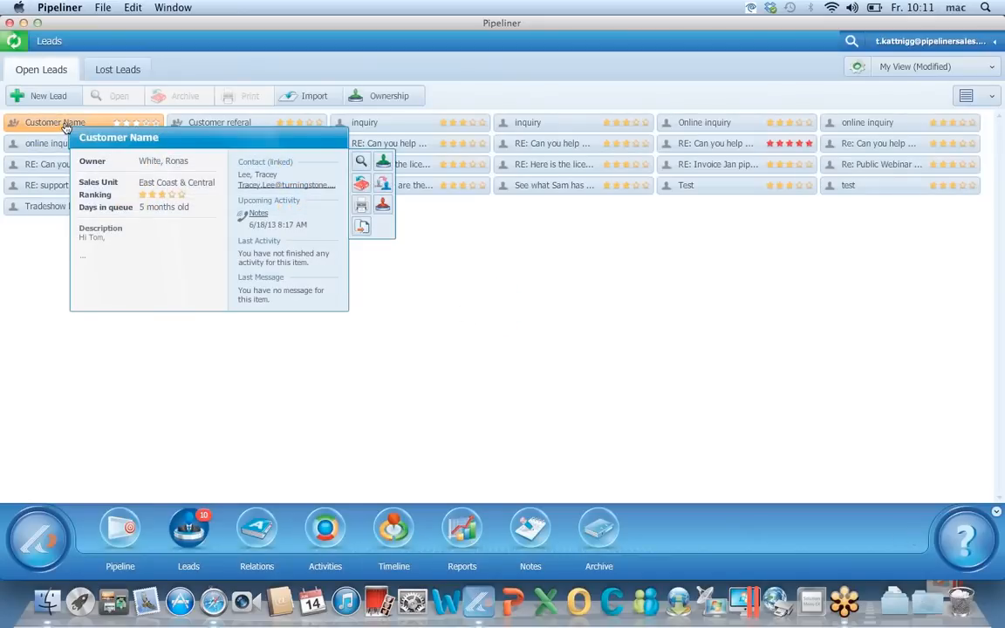
{"action": "double_click", "coordinate": [65, 126]}
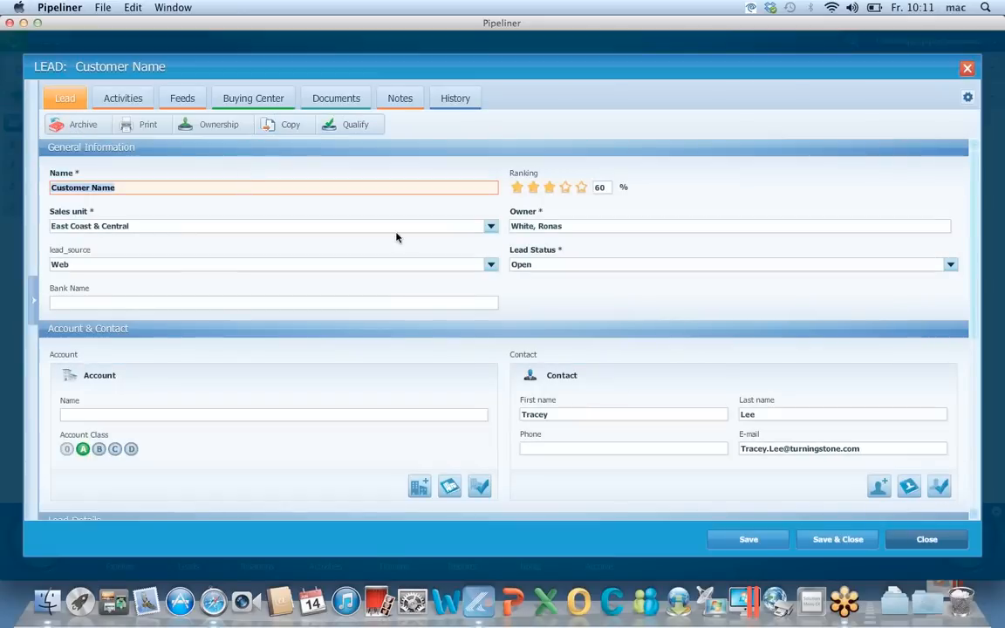
{"action": "left_click", "coordinate": [353, 127]}
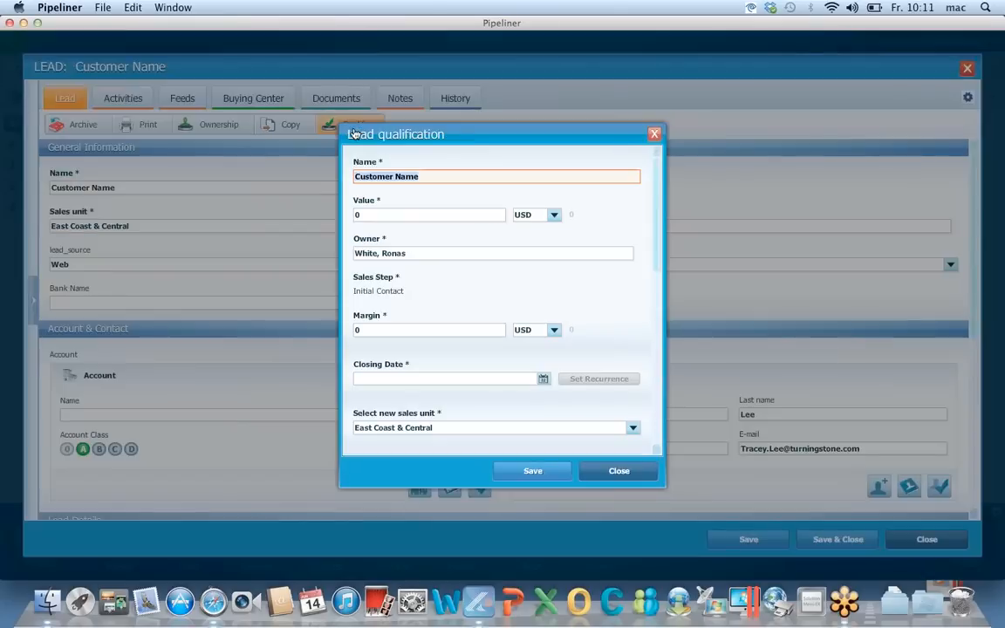
{"action": "left_click", "coordinate": [426, 216]}
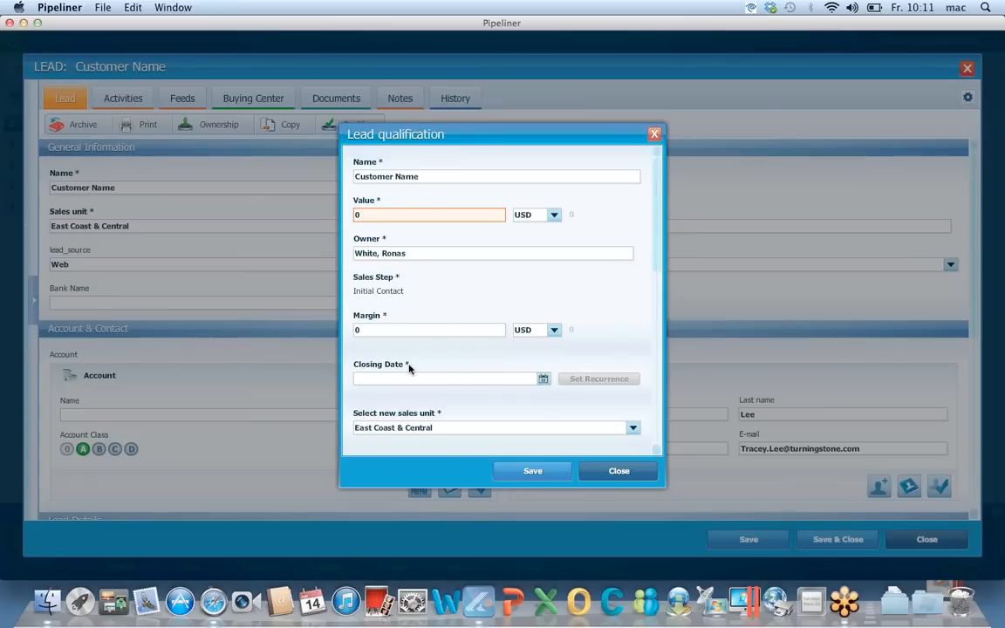
{"action": "left_click", "coordinate": [612, 471]}
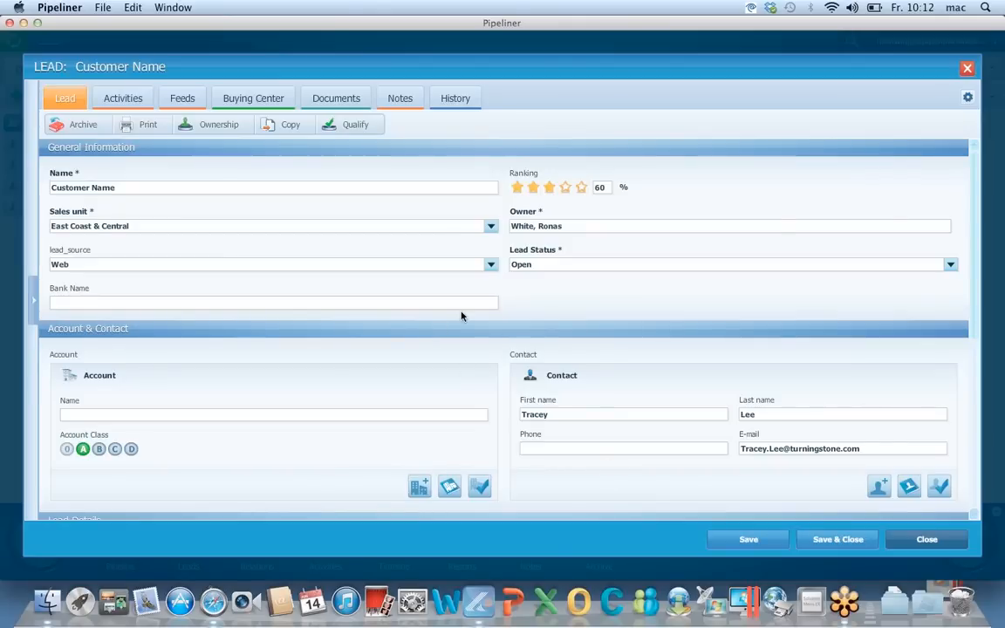
Change the Customer Name lead's ownership to the East Coast & Central sales unit and close the lead
{"action": "left_click", "coordinate": [221, 126]}
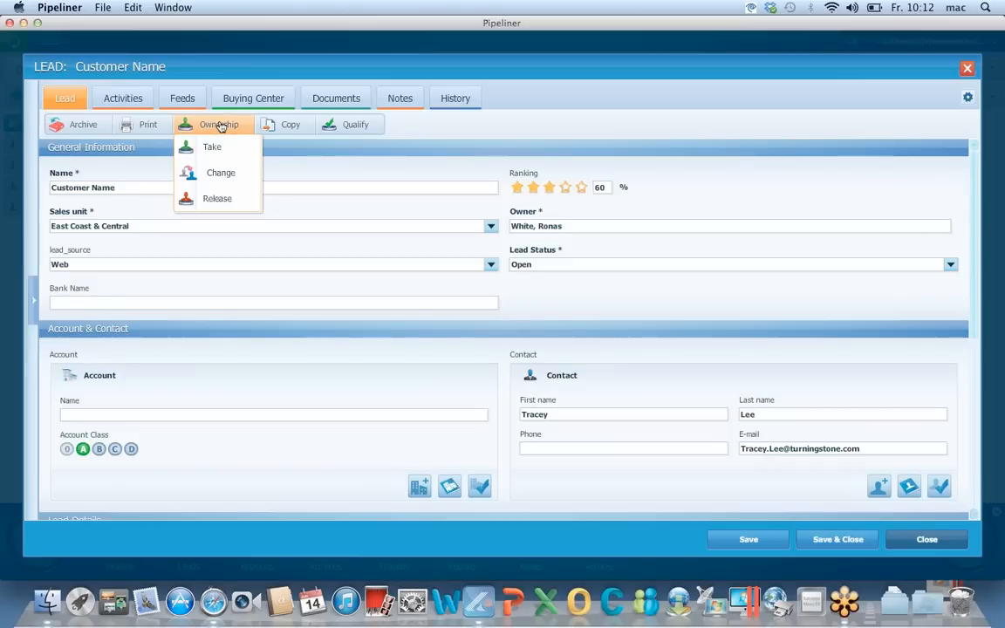
{"action": "left_click", "coordinate": [221, 173]}
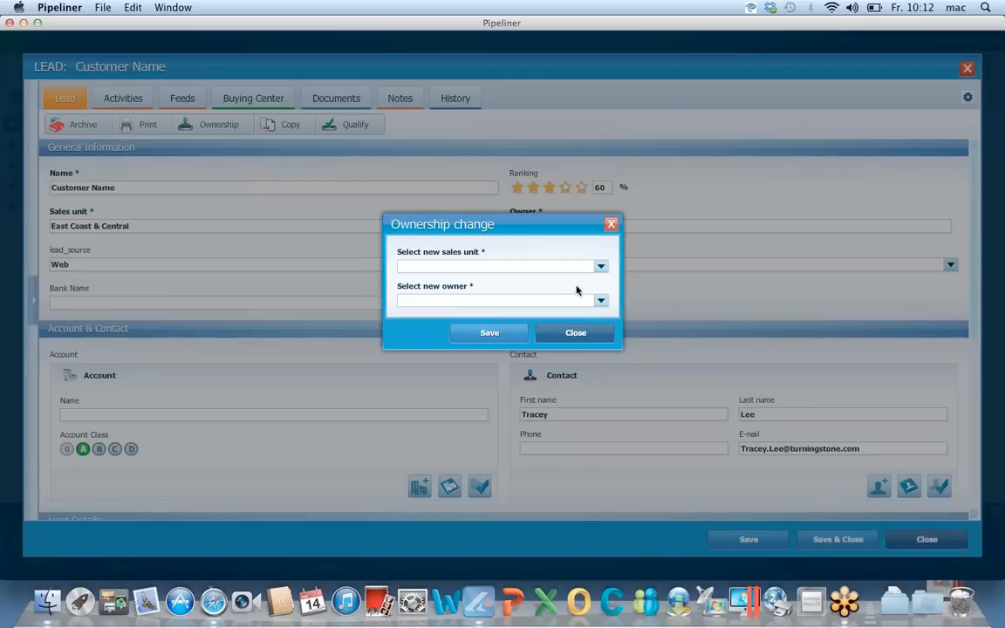
{"action": "left_click", "coordinate": [600, 266]}
{"action": "left_click", "coordinate": [541, 312]}
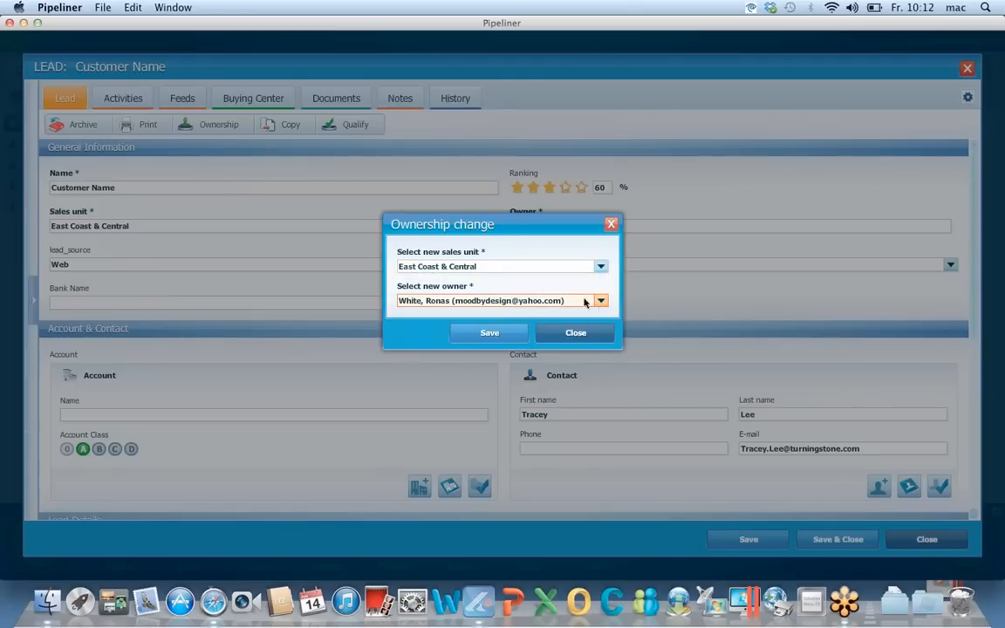
{"action": "left_click", "coordinate": [516, 338]}
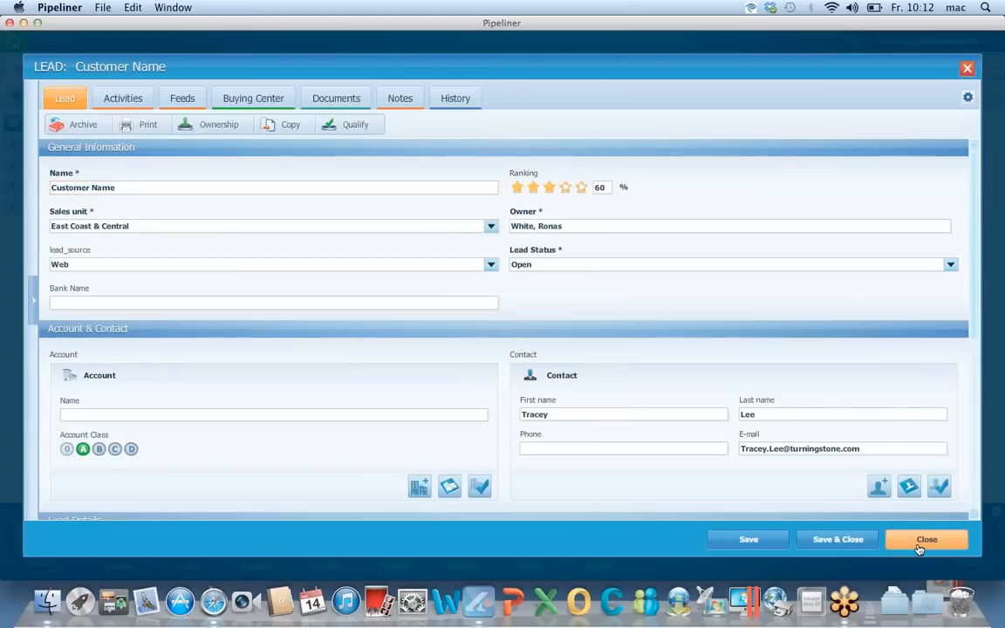
{"action": "left_click", "coordinate": [924, 539]}
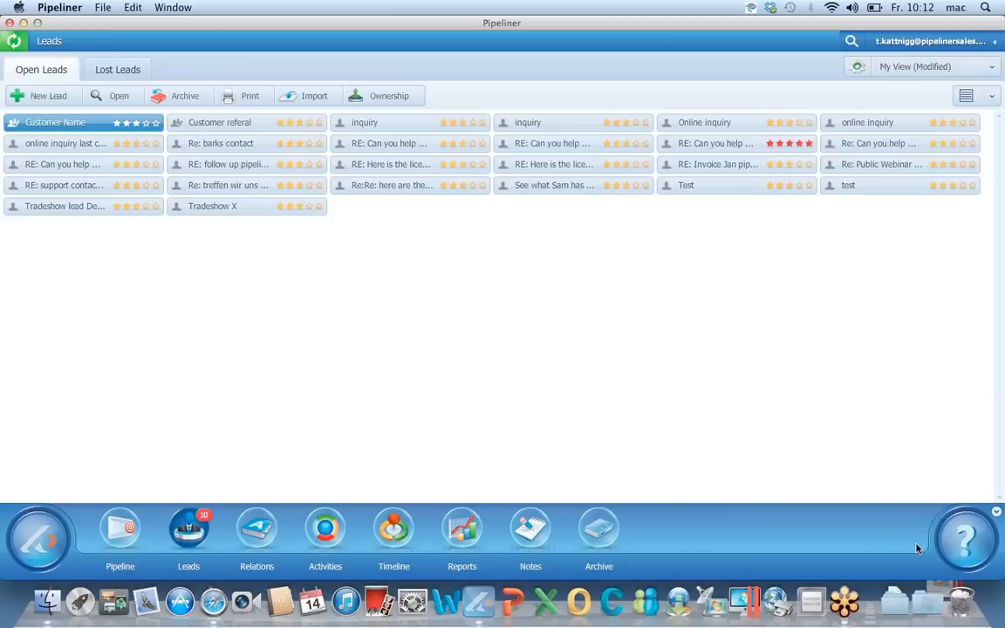
{"action": "left_click", "coordinate": [122, 527]}
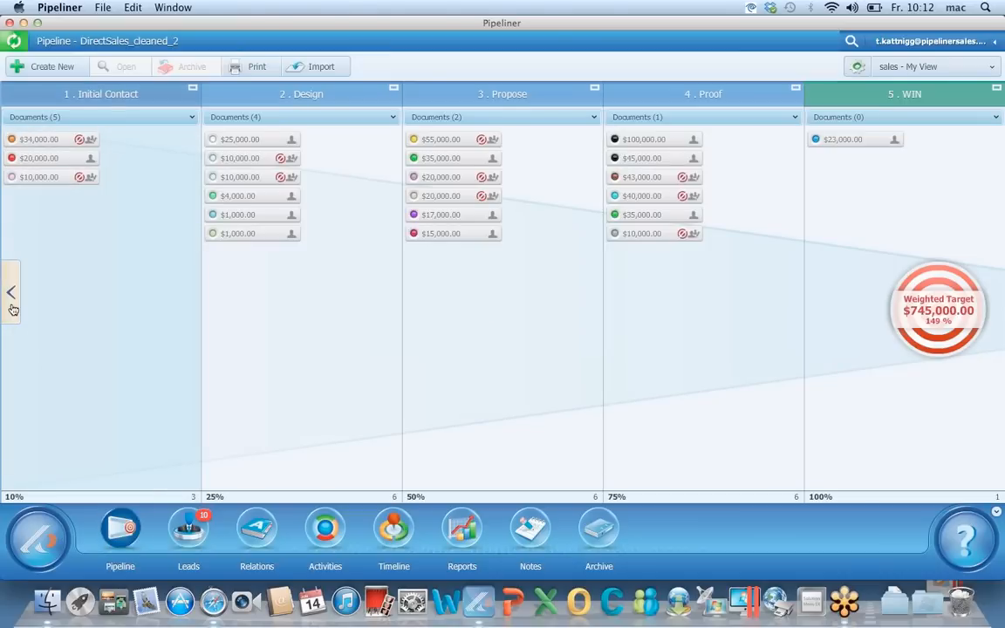
{"action": "left_click", "coordinate": [12, 305]}
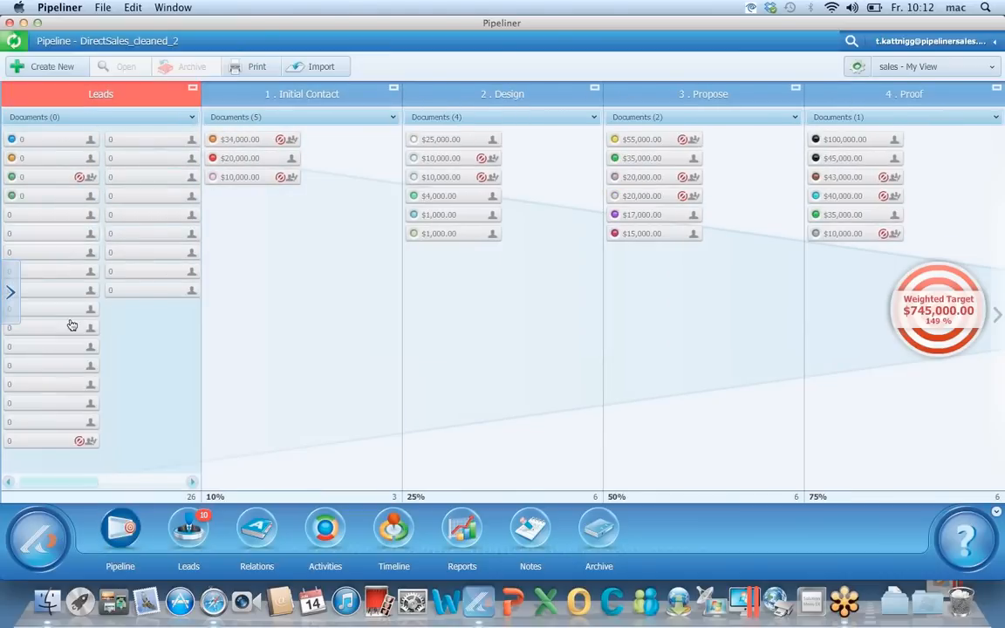
{"action": "left_click", "coordinate": [11, 292]}
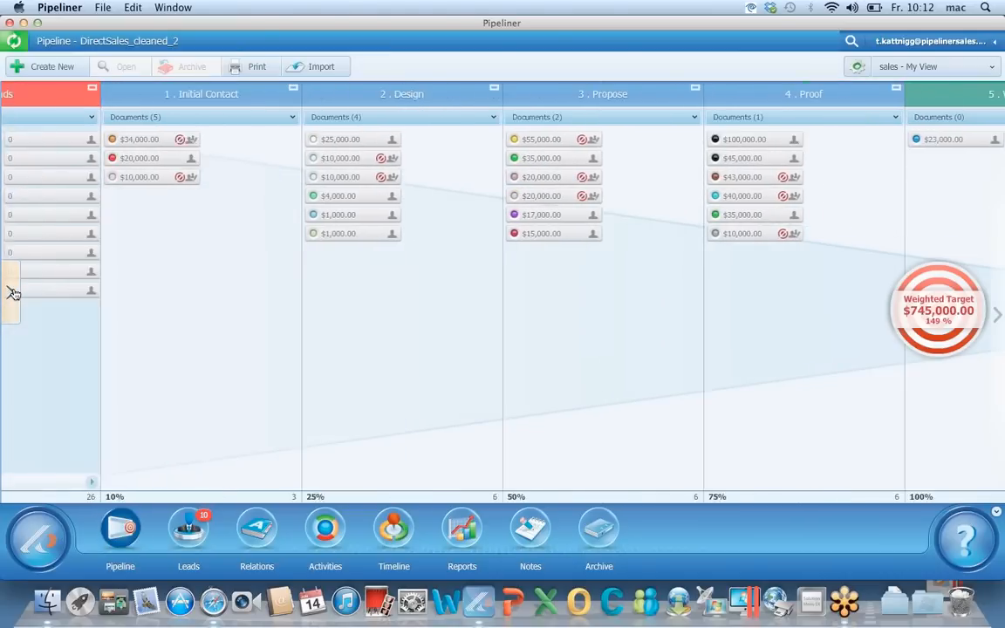
{"action": "left_click", "coordinate": [12, 292]}
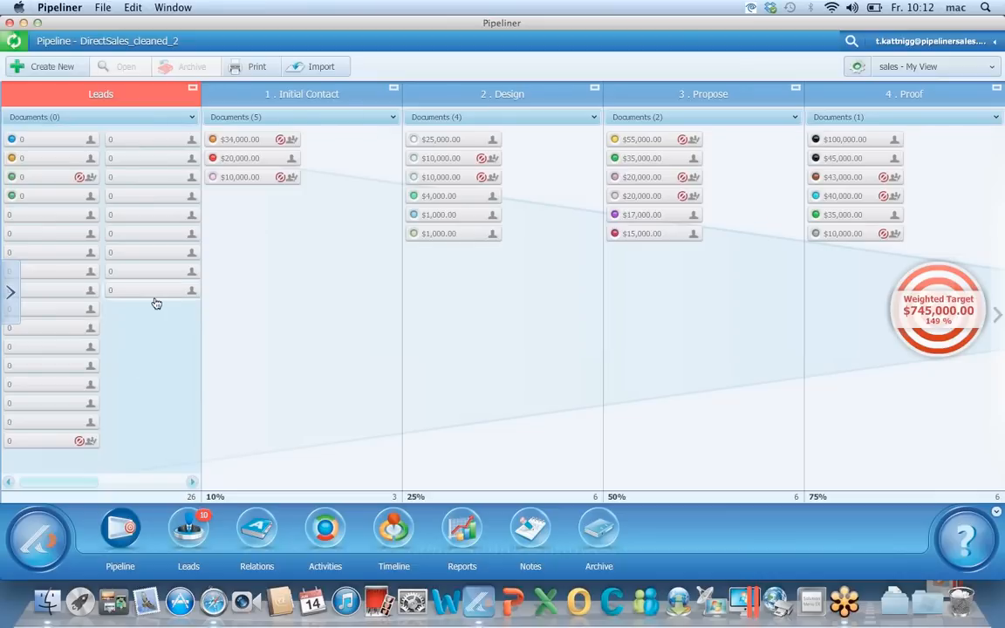
{"action": "mouse_move", "coordinate": [156, 303]}
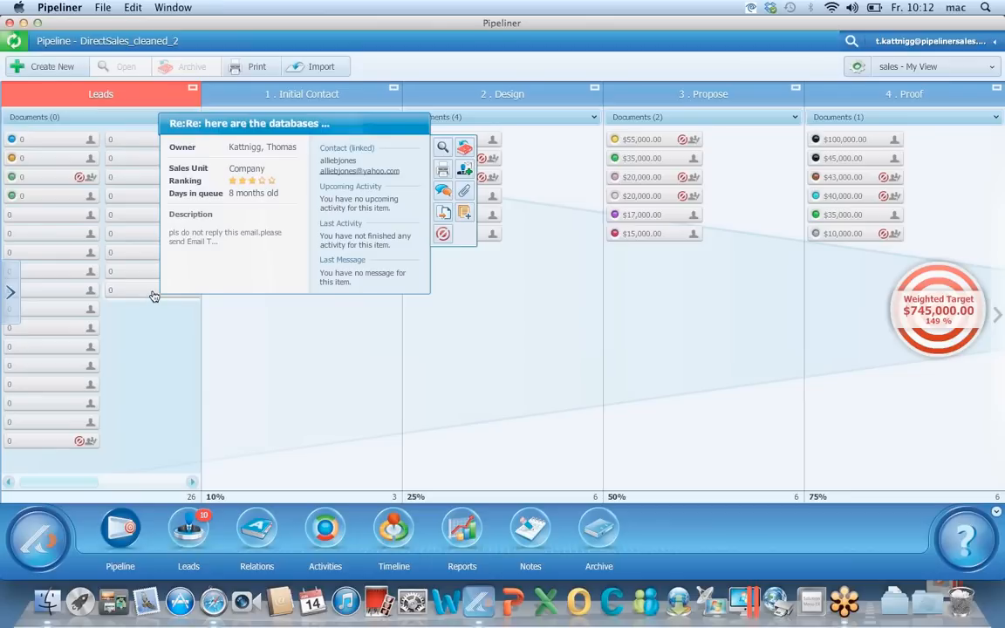
{"action": "mouse_move", "coordinate": [157, 297]}
{"action": "left_mouse_down"}
{"action": "mouse_move", "coordinate": [191, 308]}
{"action": "mouse_move", "coordinate": [260, 294]}
{"action": "mouse_move", "coordinate": [141, 294]}
{"action": "mouse_move", "coordinate": [149, 298]}
{"action": "left_mouse_up"}
{"action": "mouse_move", "coordinate": [149, 297]}
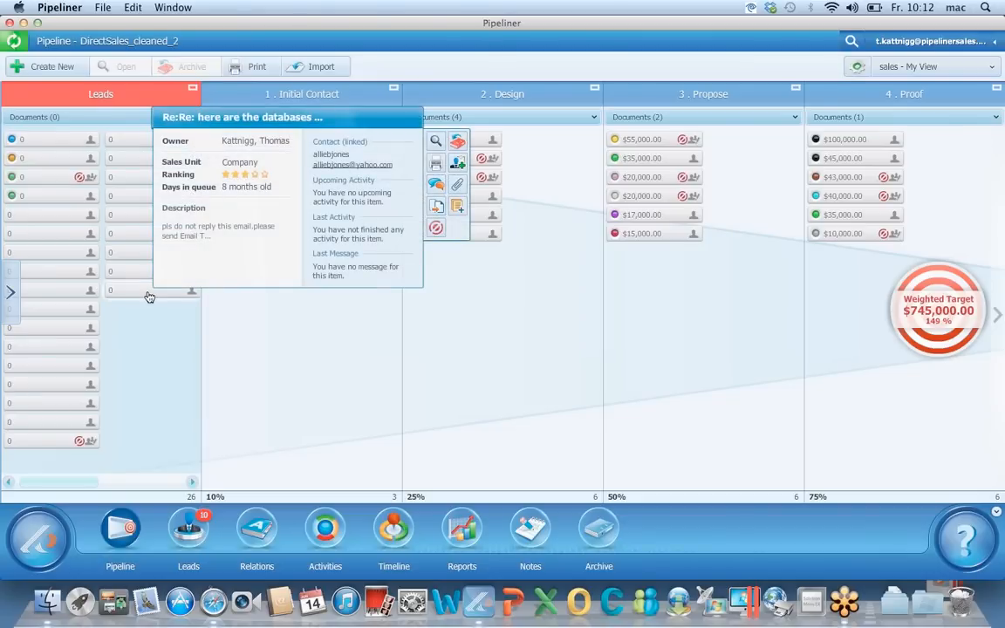
{"action": "left_click_drag", "start_coordinate": [170, 291], "coordinate": [260, 214]}
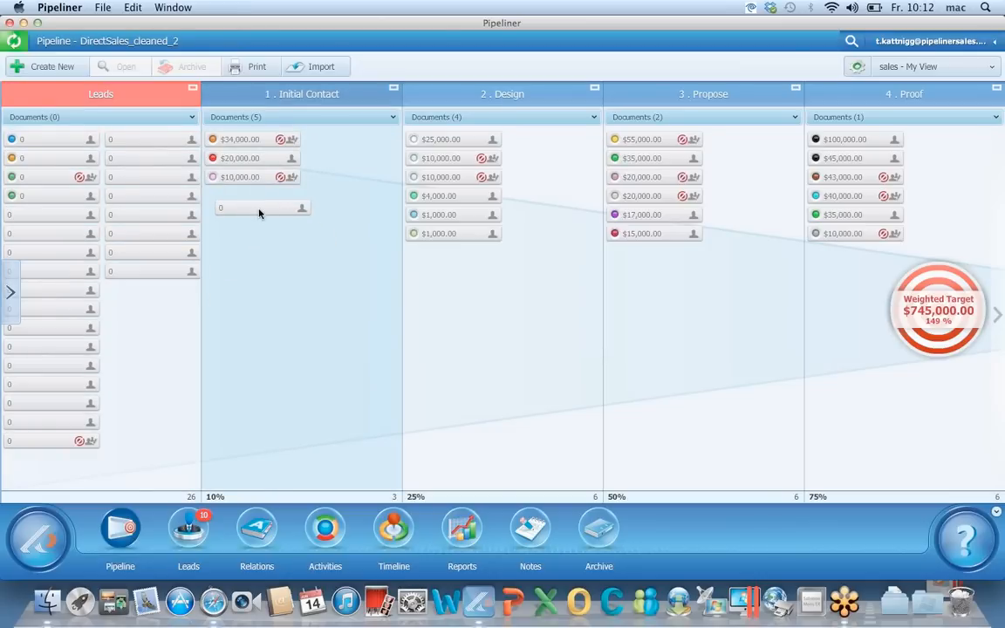
{"action": "left_click_drag", "start_coordinate": [258, 212], "coordinate": [259, 213]}
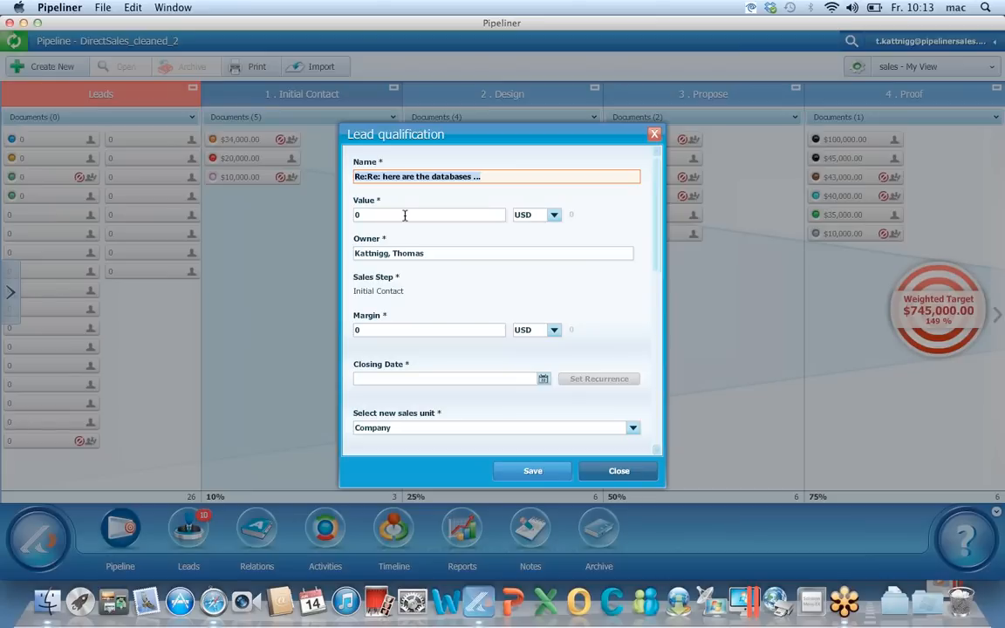
{"action": "left_click", "coordinate": [619, 471]}
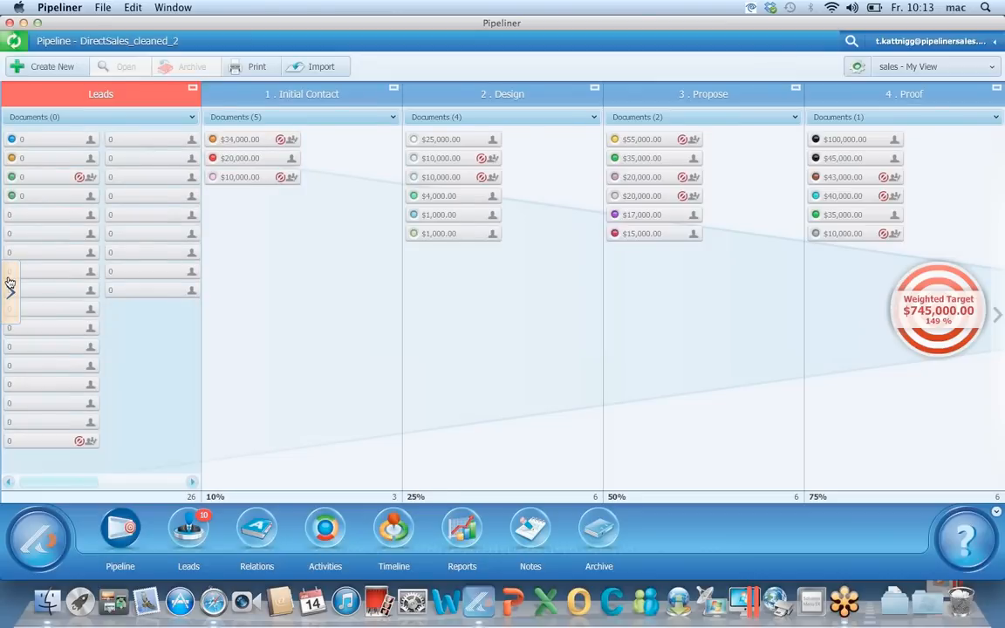
{"action": "left_click", "coordinate": [10, 285]}
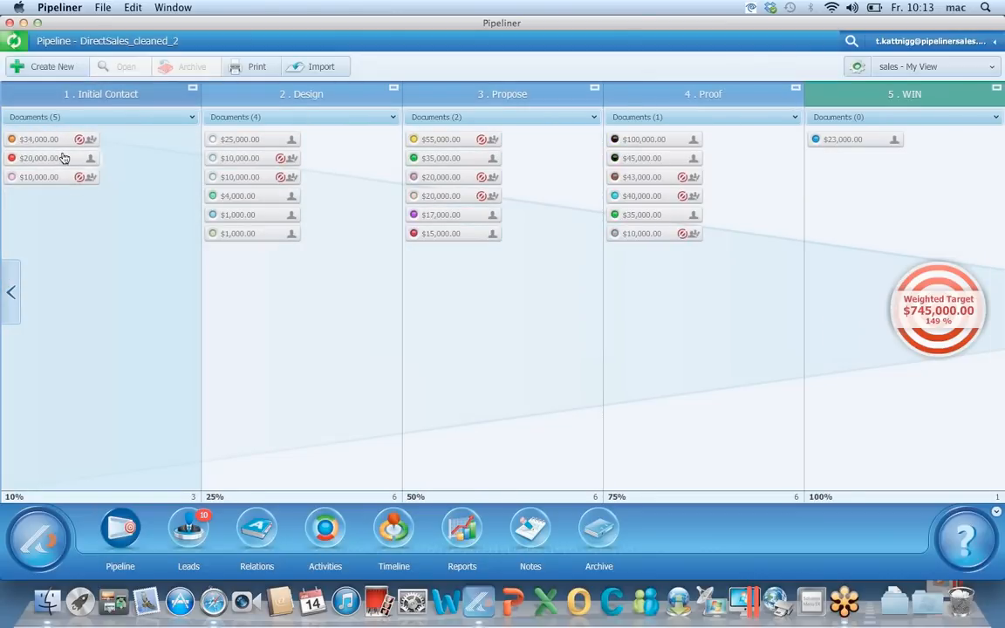
{"action": "mouse_move", "coordinate": [63, 162]}
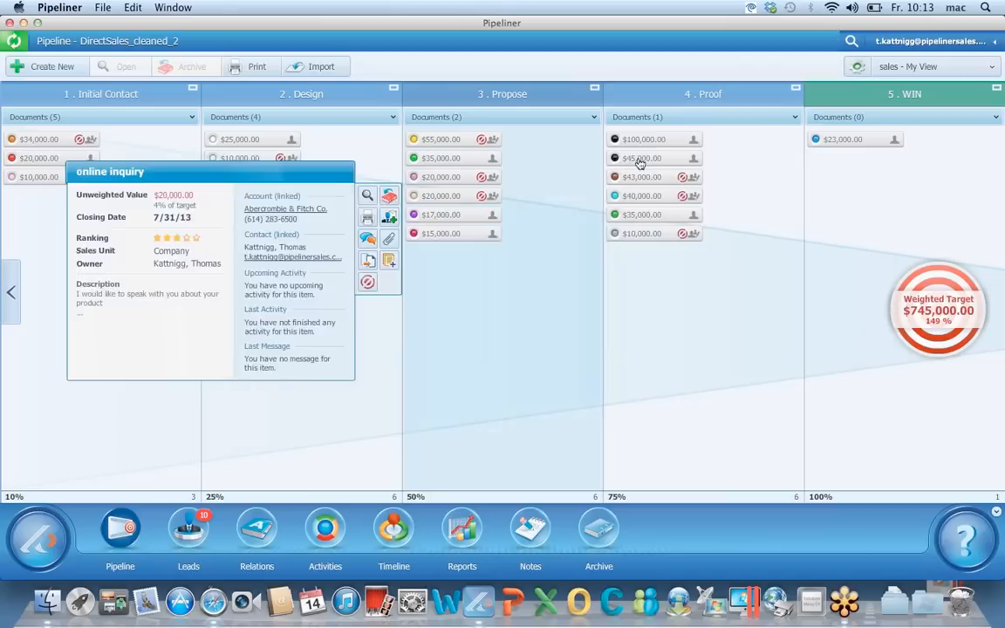
{"action": "mouse_move", "coordinate": [641, 164]}
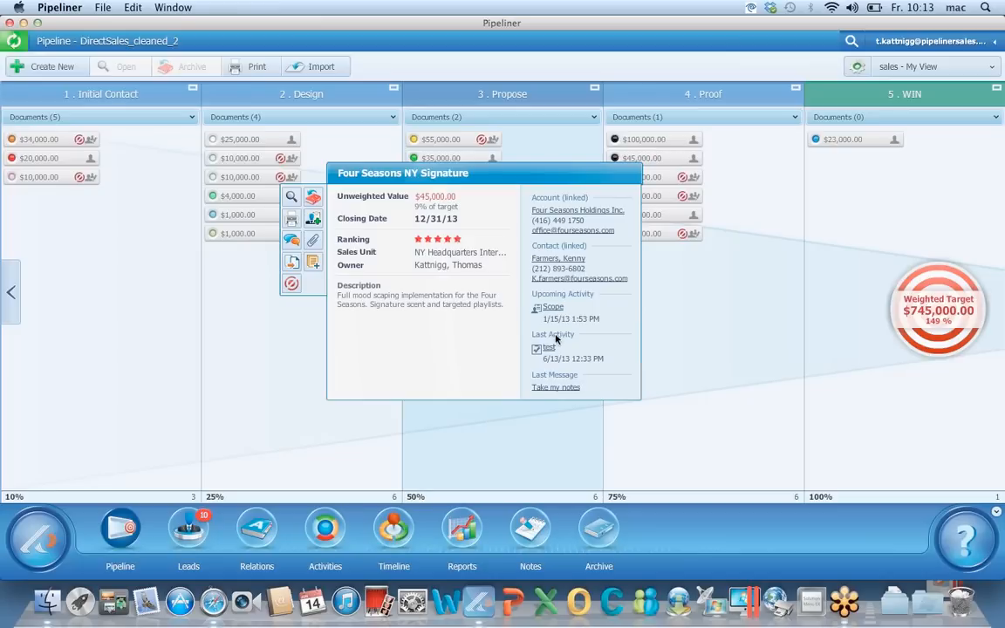
{"action": "left_click", "coordinate": [551, 389]}
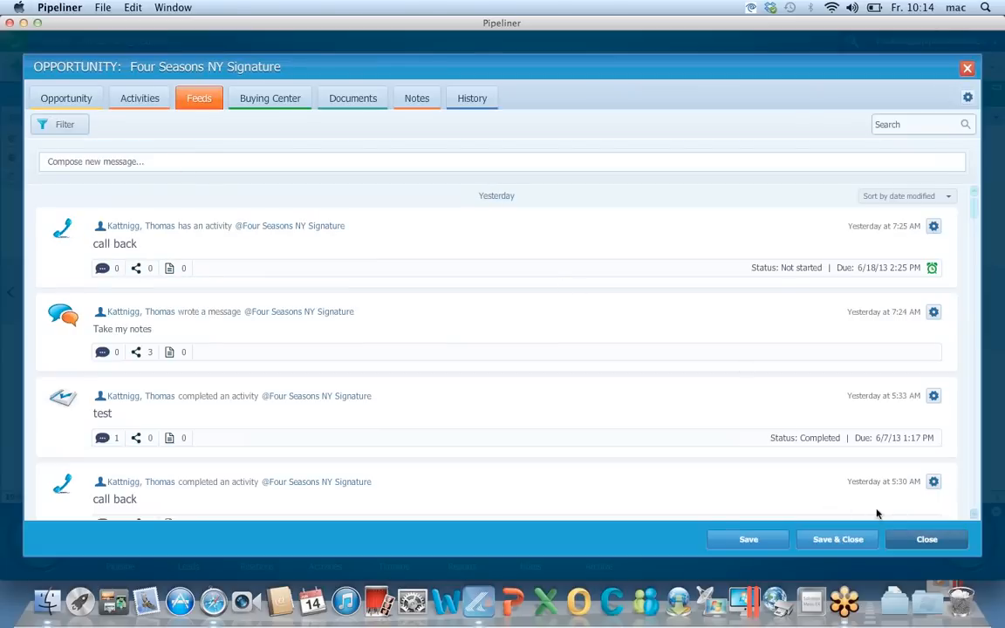
{"action": "left_click", "coordinate": [927, 539]}
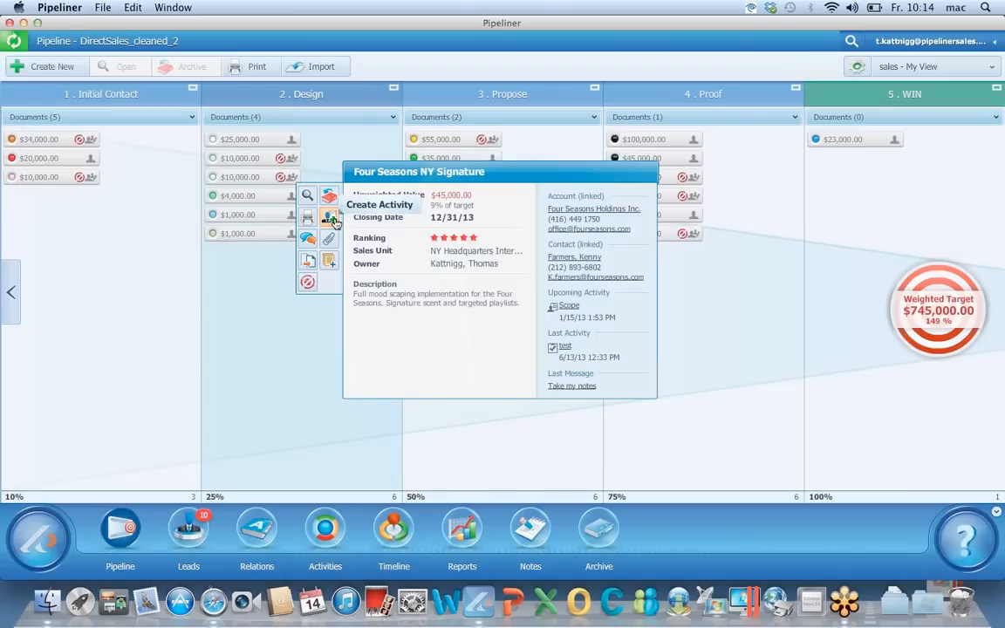
Create a 'call back' Call activity with due date and reminder on June 18
{"action": "left_click", "coordinate": [332, 220]}
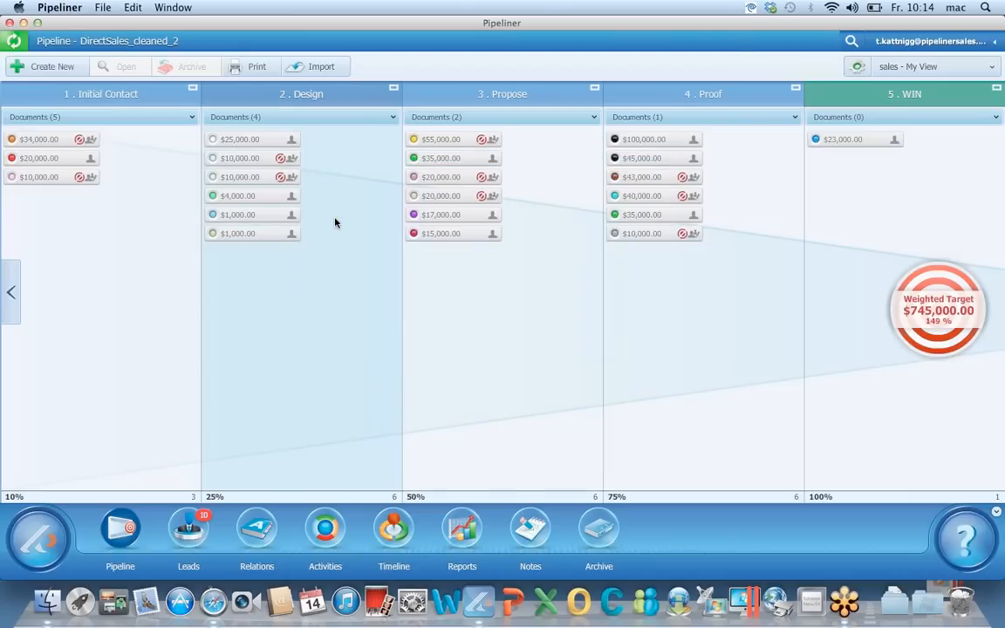
{"action": "left_click", "coordinate": [464, 139]}
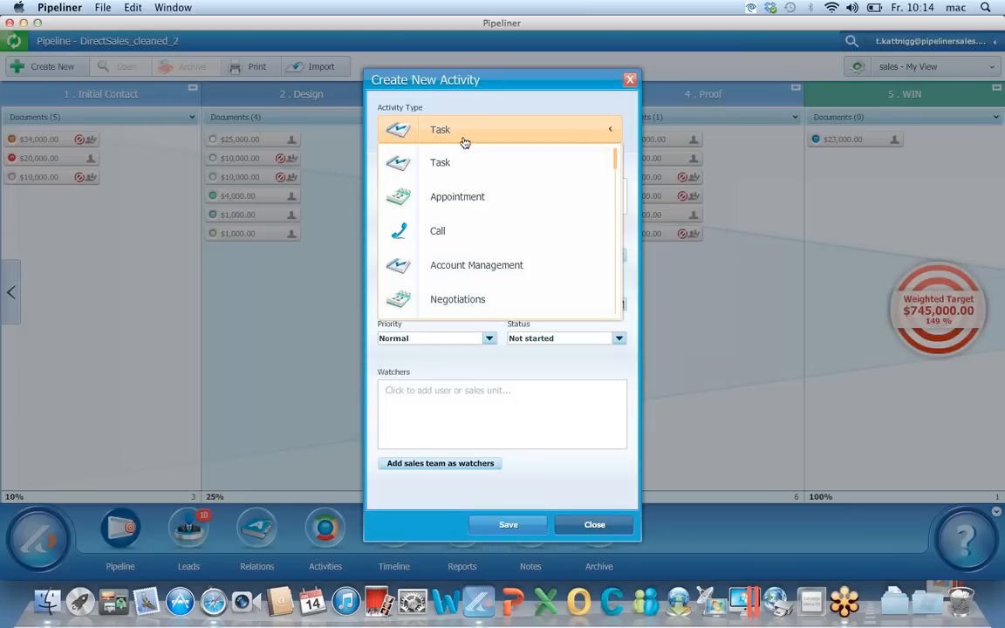
{"action": "left_click", "coordinate": [442, 229]}
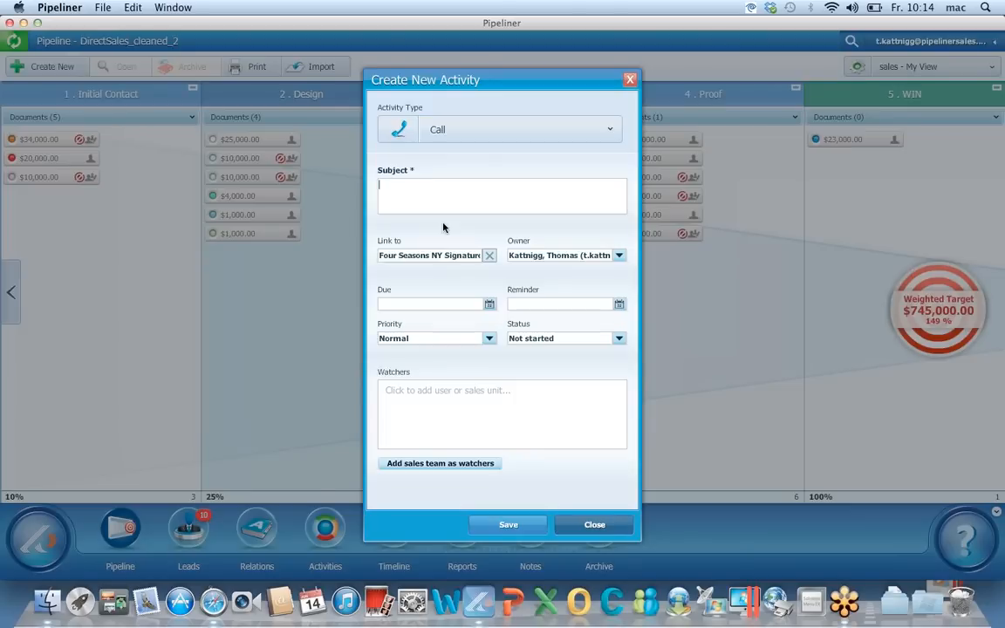
{"action": "left_click", "coordinate": [490, 304]}
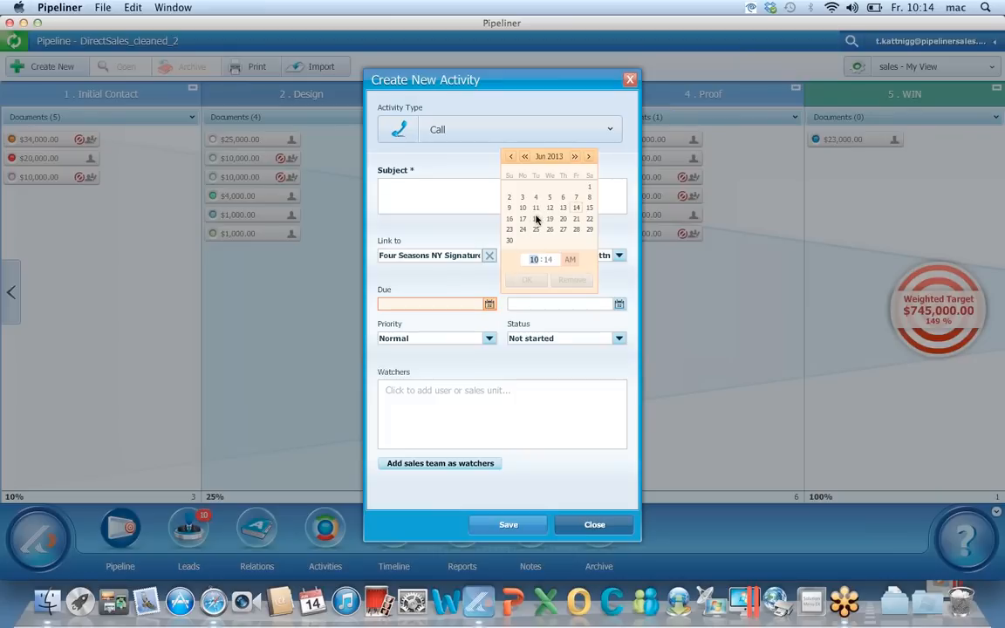
{"action": "left_click", "coordinate": [536, 218]}
{"action": "left_click", "coordinate": [538, 280]}
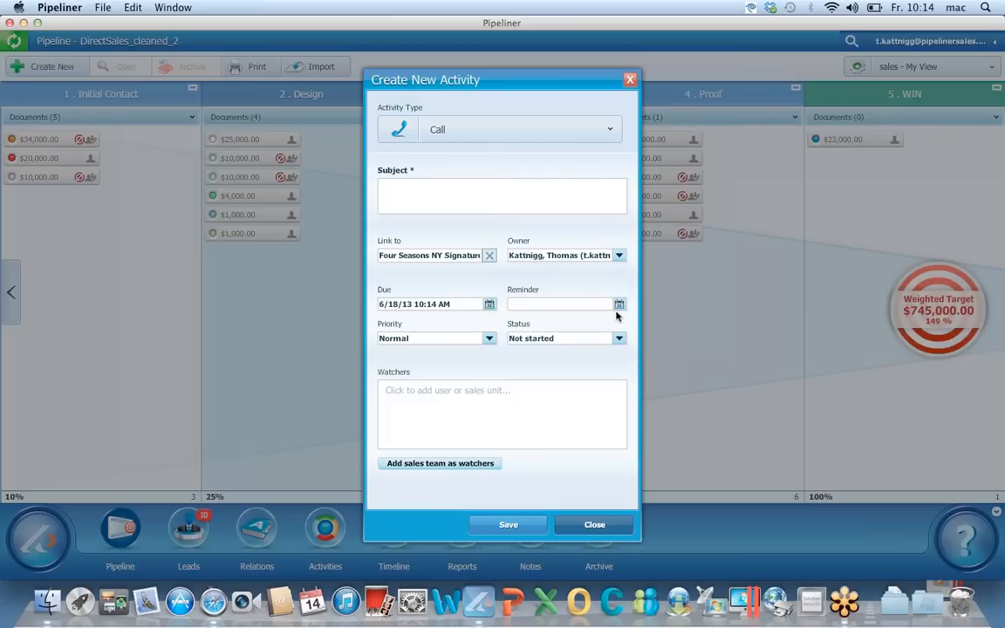
{"action": "left_click", "coordinate": [620, 304]}
{"action": "left_click", "coordinate": [666, 218]}
{"action": "left_click", "coordinate": [661, 280]}
{"action": "left_click", "coordinate": [475, 199]}
{"action": "type", "text": "call back"}
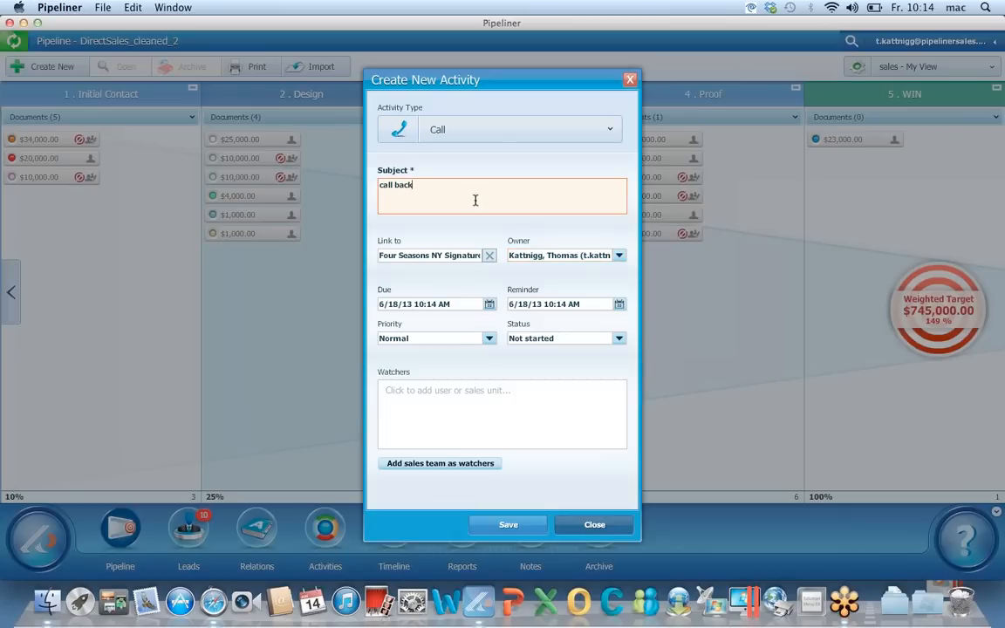
{"action": "left_click", "coordinate": [499, 528]}
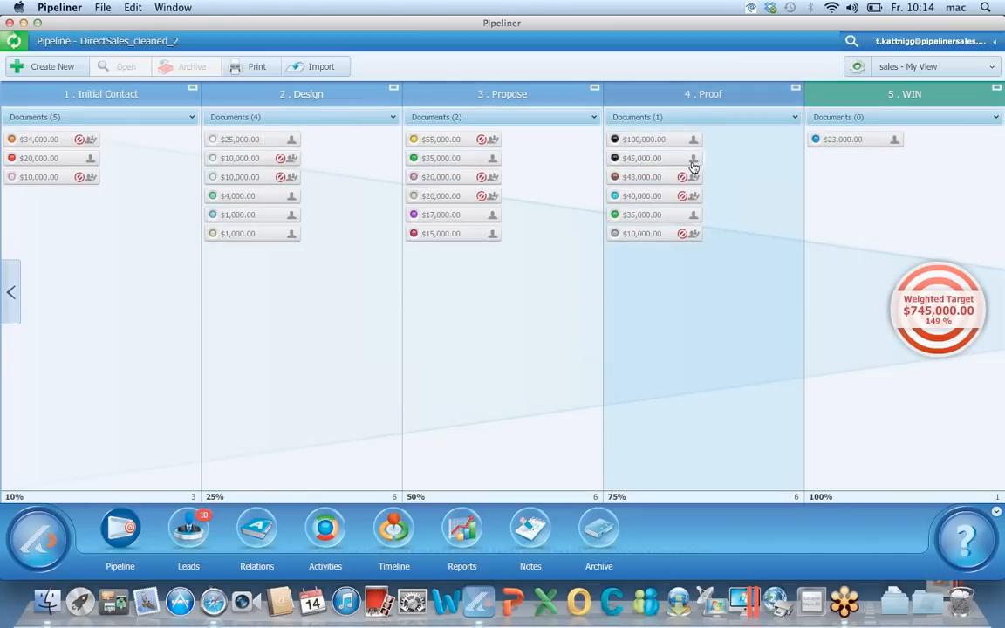
Post a feed message that the contact is interested and wants a meeting, then close the opportunity
{"action": "mouse_move", "coordinate": [694, 165]}
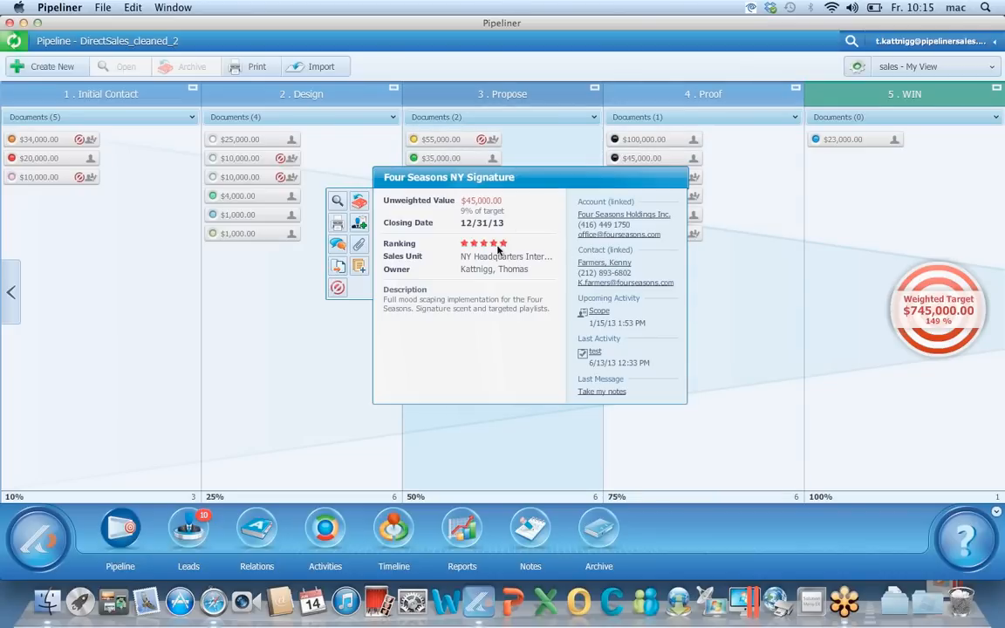
{"action": "left_click", "coordinate": [339, 248]}
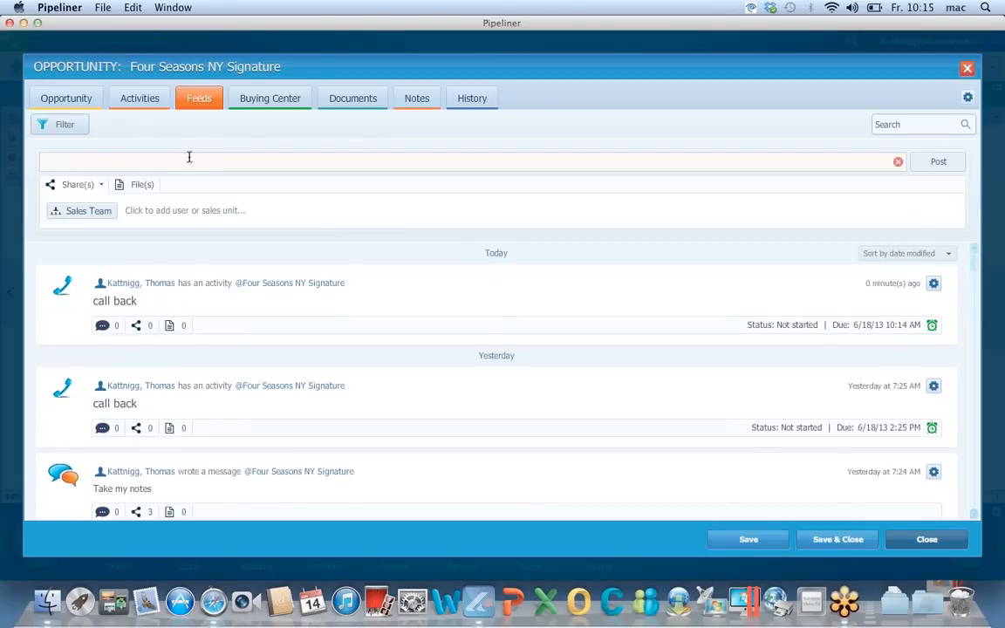
{"action": "type", "text": "Kenny is interested he would like to have"}
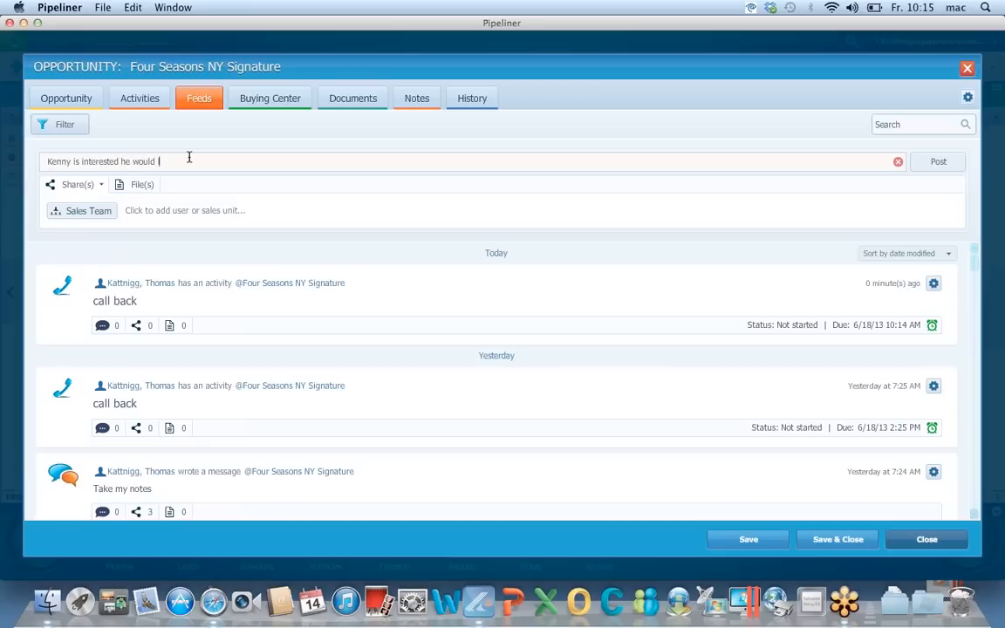
{"action": "type", "text": " a meeting"}
{"action": "key", "text": "Return"}
{"action": "left_click", "coordinate": [153, 107]}
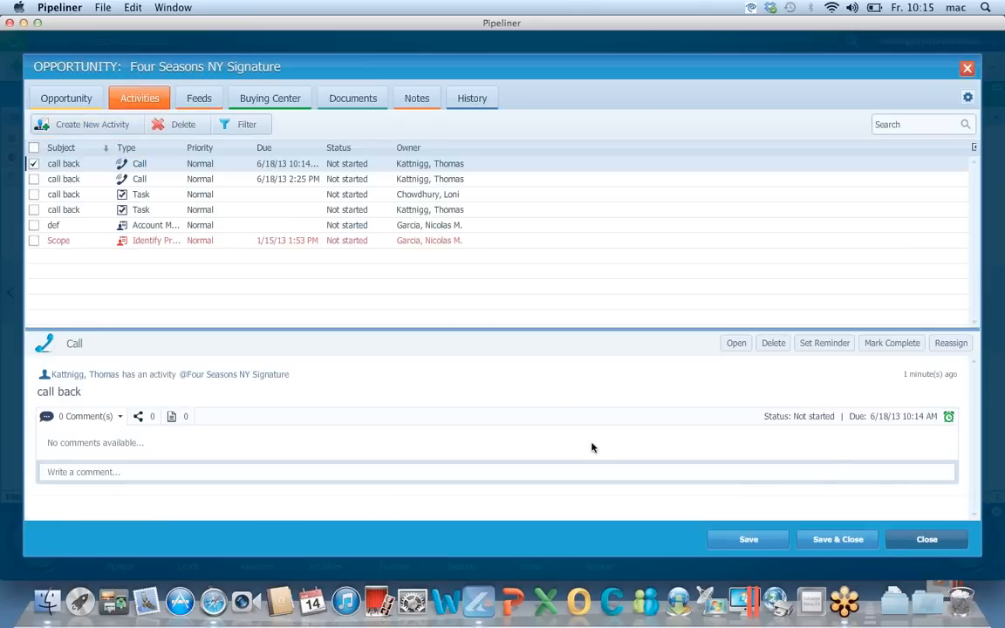
{"action": "left_click", "coordinate": [911, 541]}
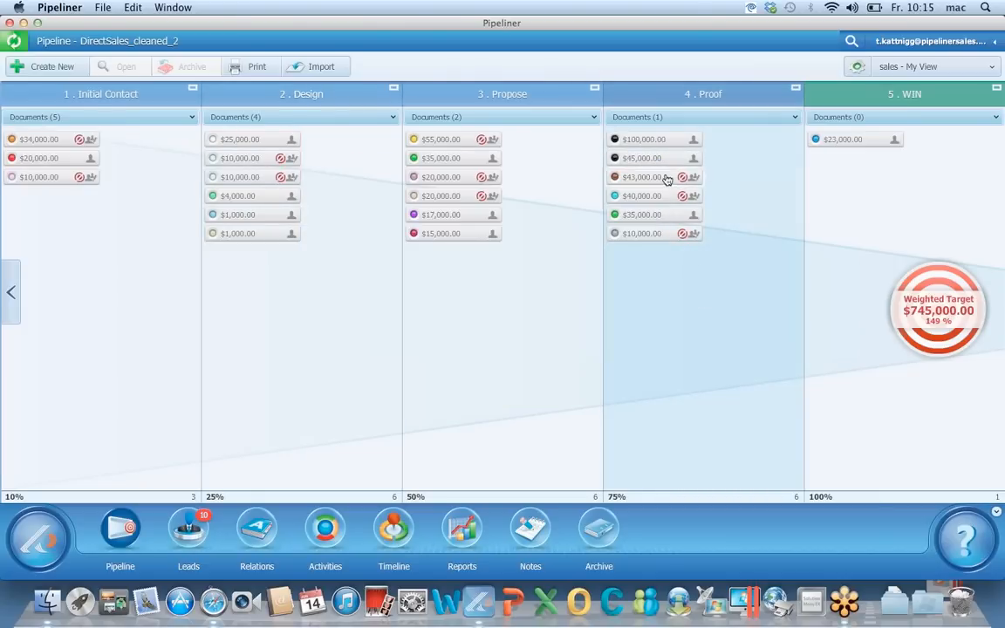
Open the Four Seasons NY Signature opportunity and expand Product Lines to show its products
{"action": "mouse_move", "coordinate": [667, 181]}
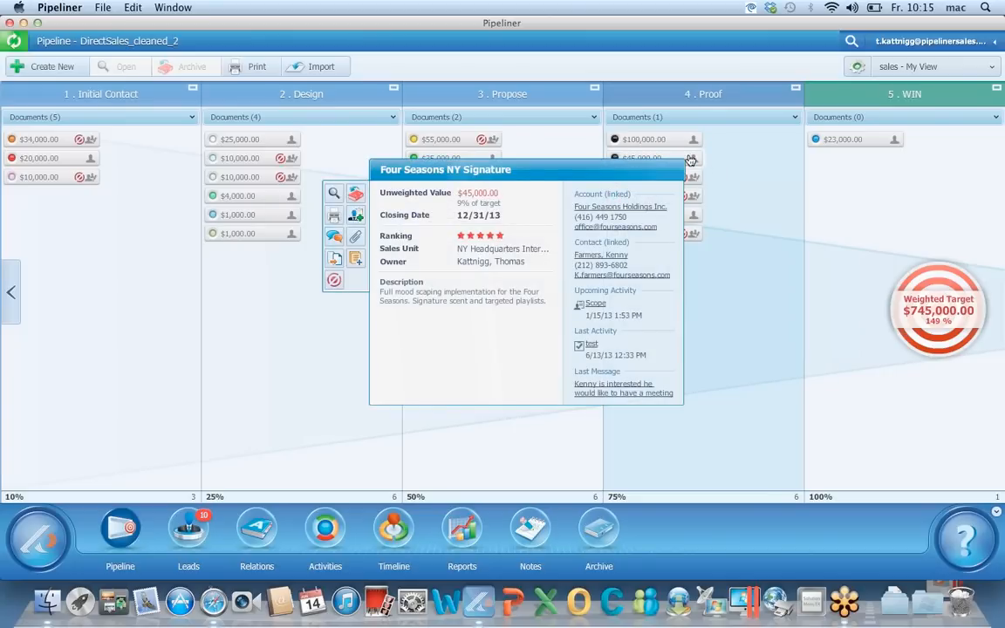
{"action": "double_click", "coordinate": [690, 159]}
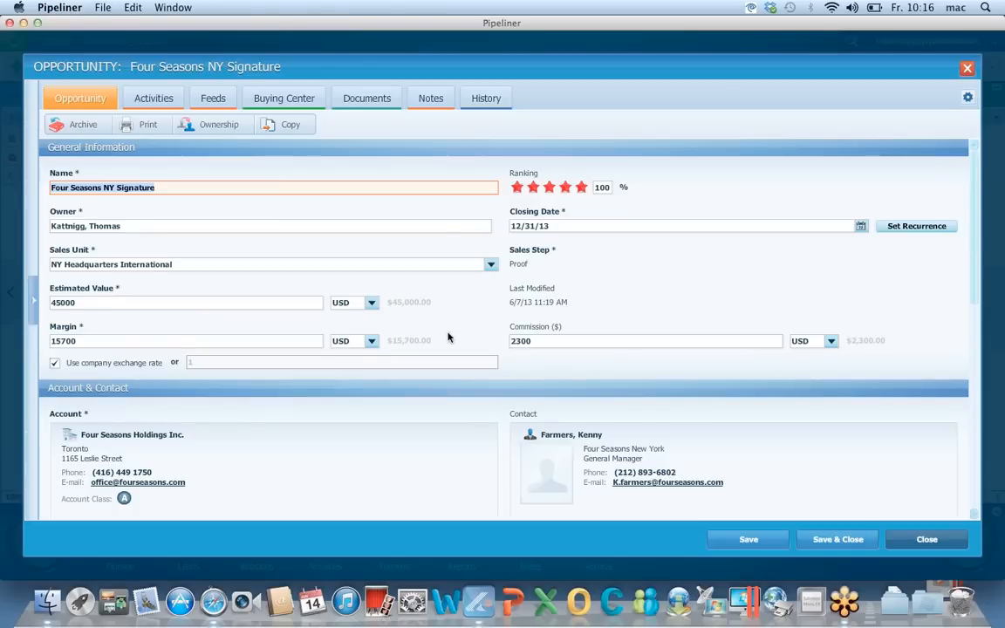
{"action": "scroll", "coordinate": [447, 337], "scroll_direction": "down", "scroll_amount": 5}
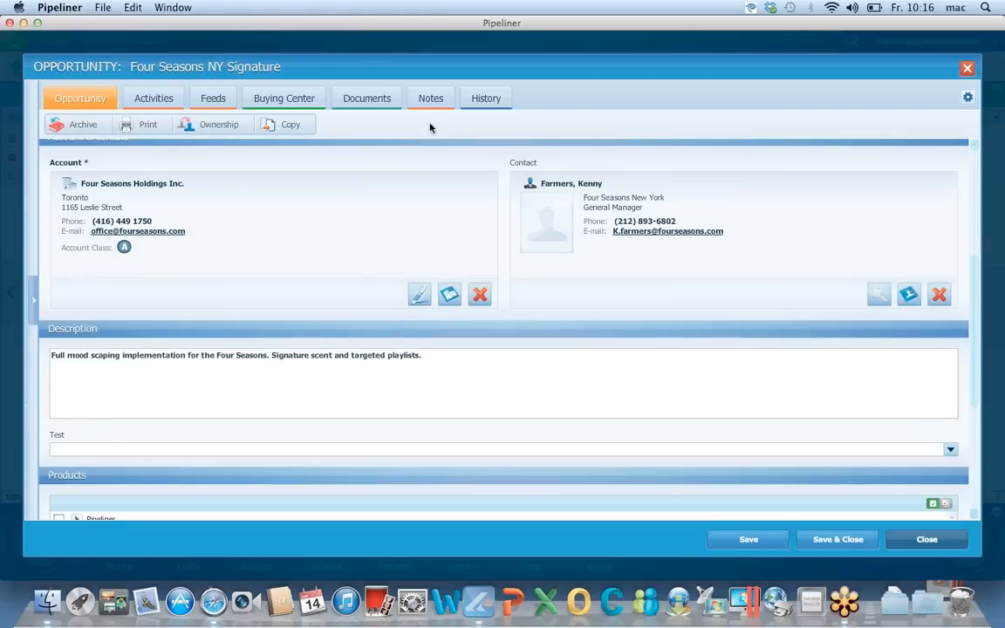
{"action": "scroll", "coordinate": [271, 301], "scroll_direction": "down", "scroll_amount": 5}
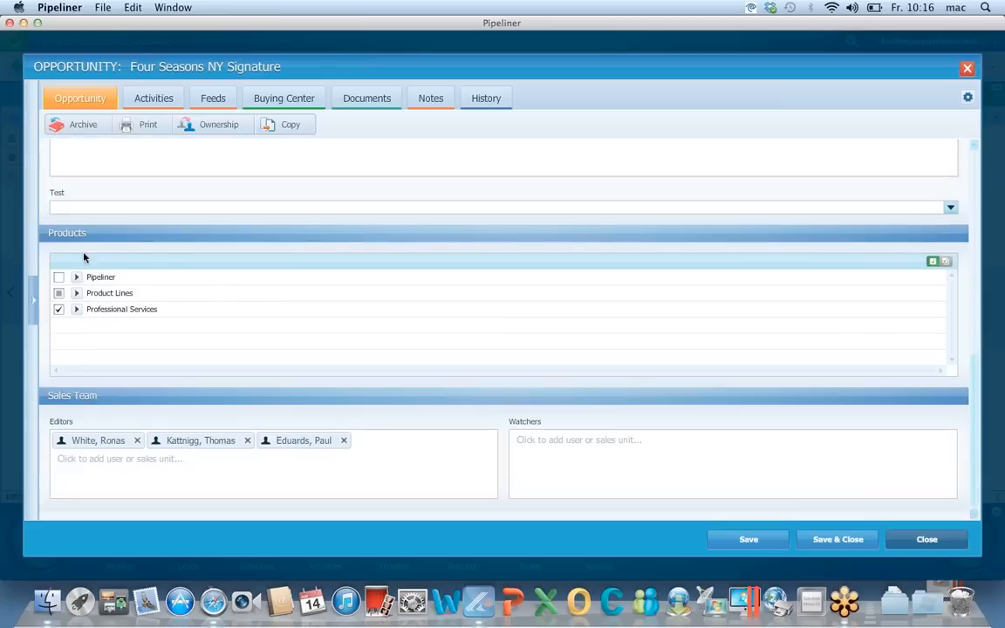
{"action": "left_click", "coordinate": [76, 293]}
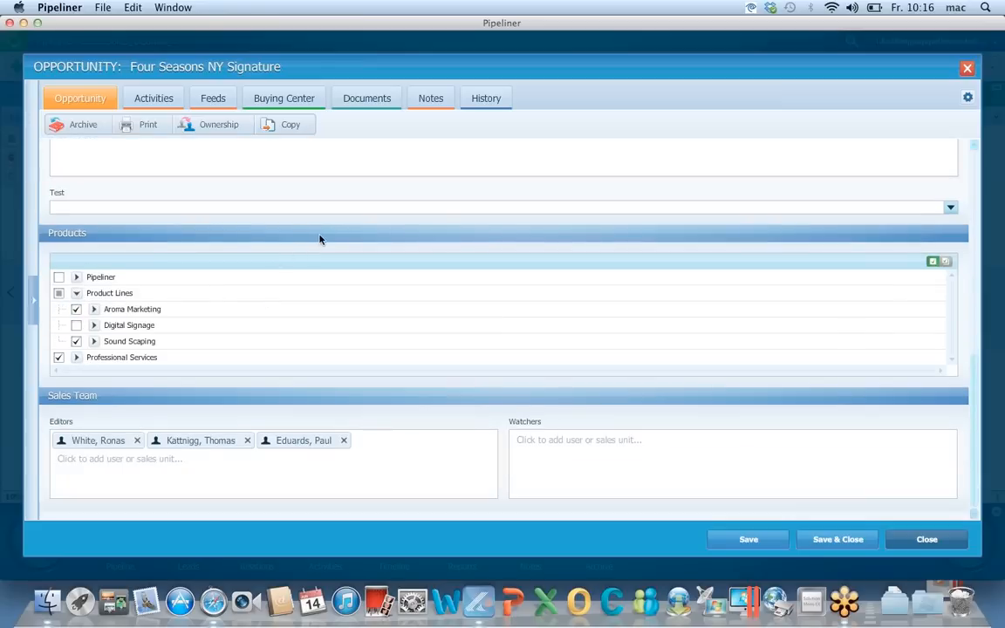
{"action": "scroll", "coordinate": [319, 239], "scroll_direction": "up", "scroll_amount": 10}
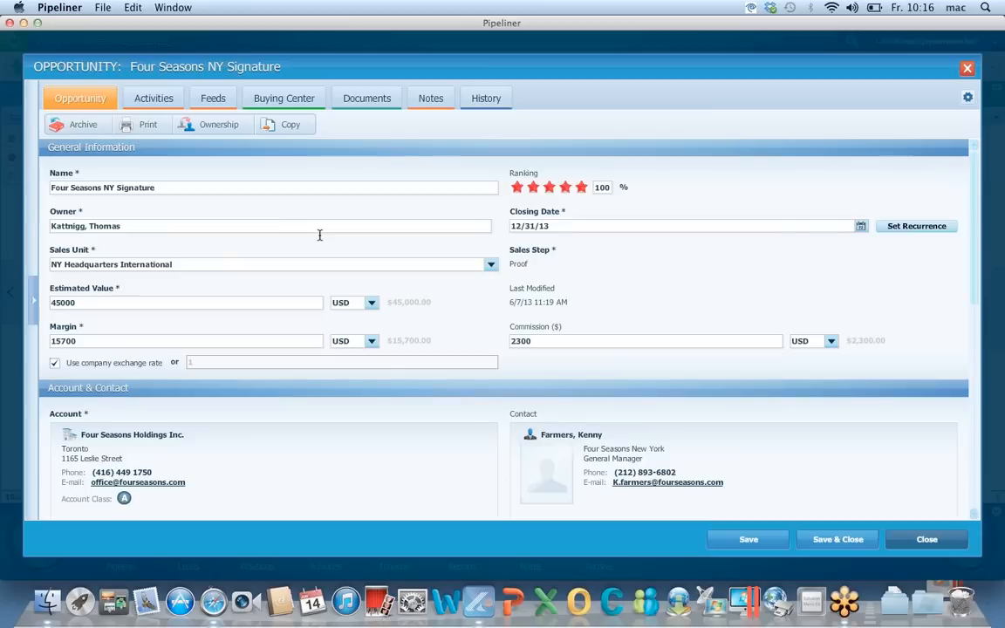
Stop watching the overdue Scope activity, then switch to the opportunity's Feeds
{"action": "left_click", "coordinate": [162, 101]}
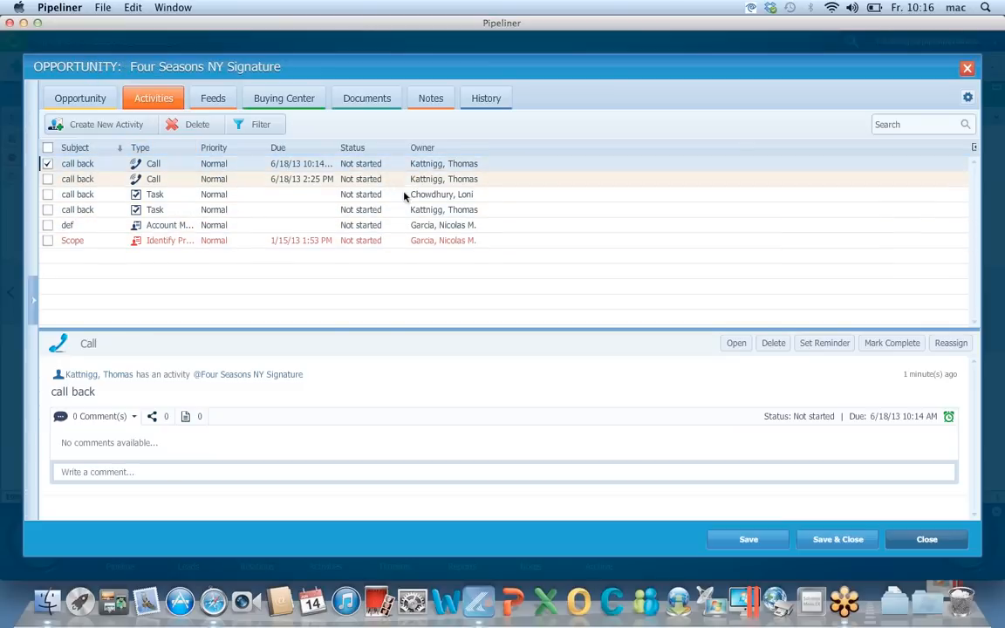
{"action": "left_click", "coordinate": [263, 241]}
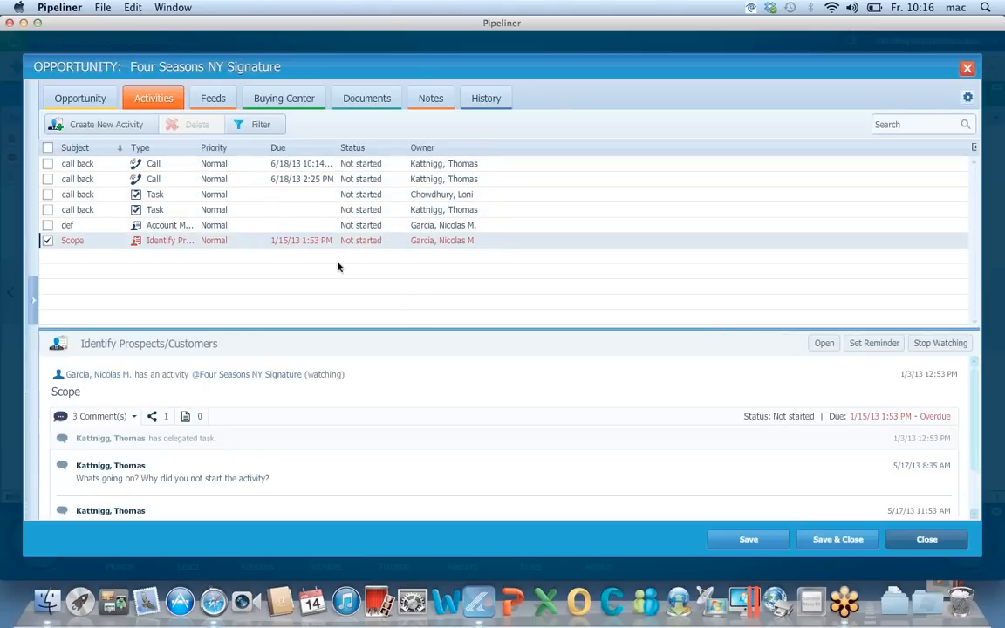
{"action": "left_click", "coordinate": [931, 344]}
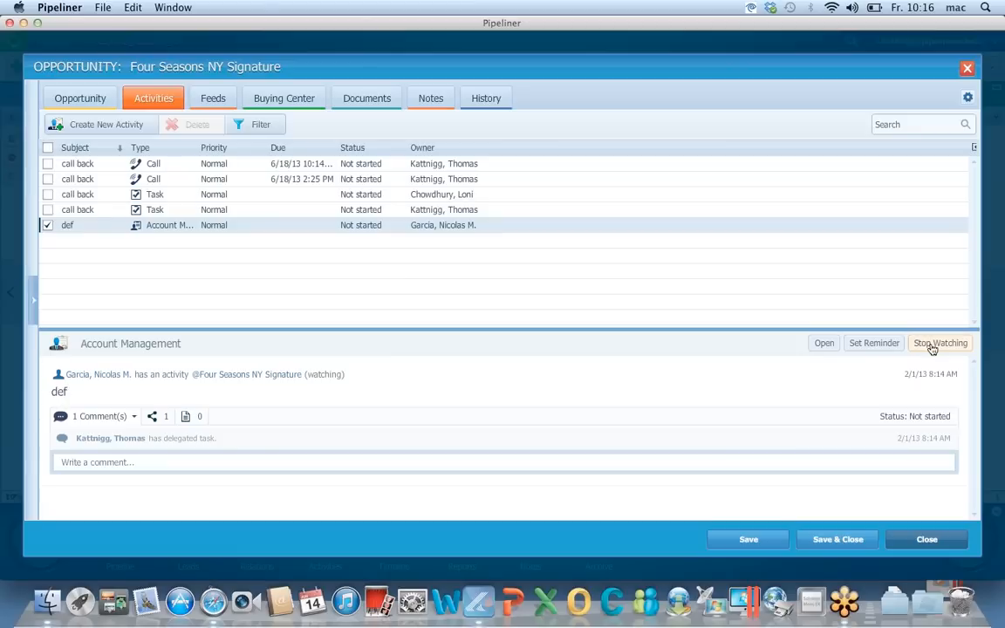
{"action": "left_click", "coordinate": [266, 126]}
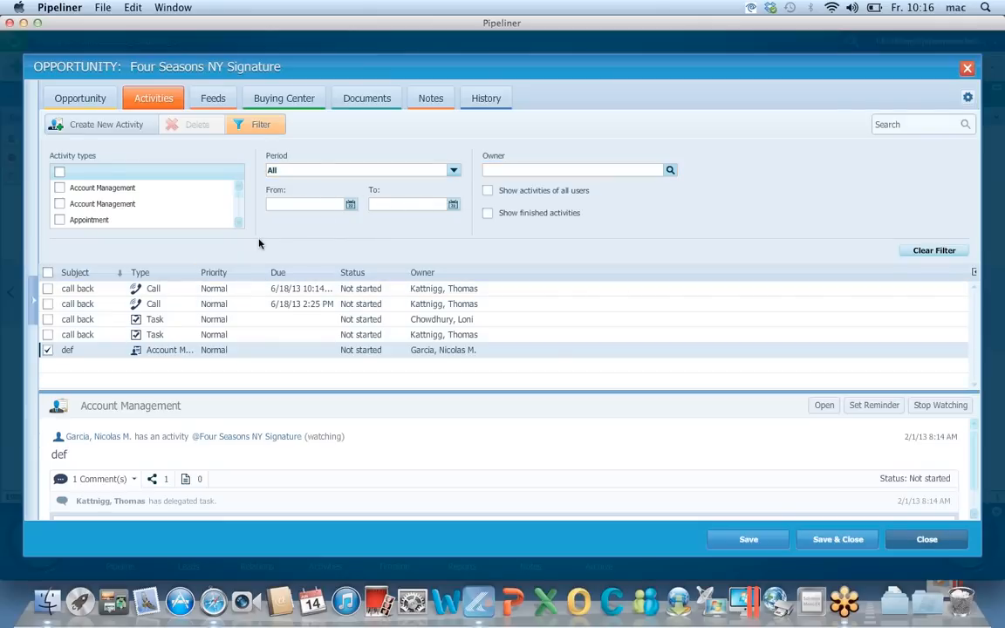
{"action": "left_click", "coordinate": [212, 99]}
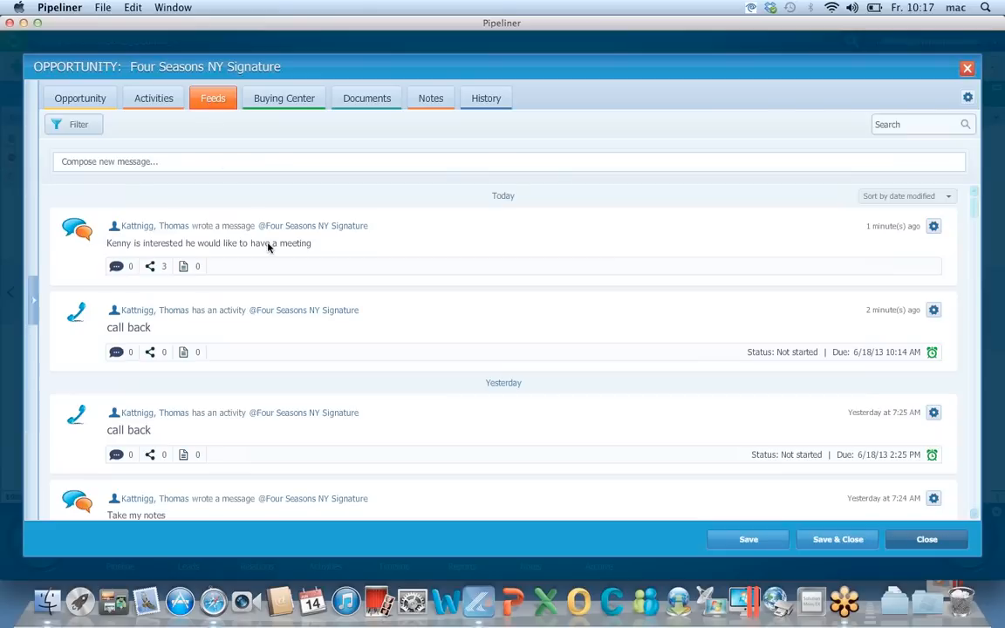
Scroll through the feed messages, then bring up the Buying Center map
{"action": "scroll", "coordinate": [193, 292], "scroll_direction": "down", "scroll_amount": 5}
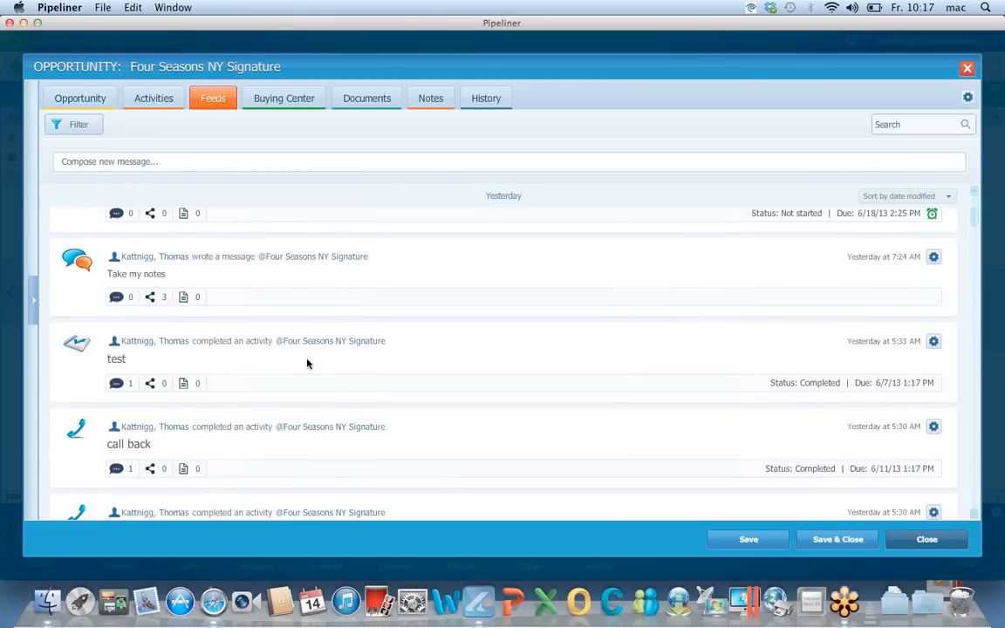
{"action": "scroll", "coordinate": [307, 361], "scroll_direction": "up", "scroll_amount": 5}
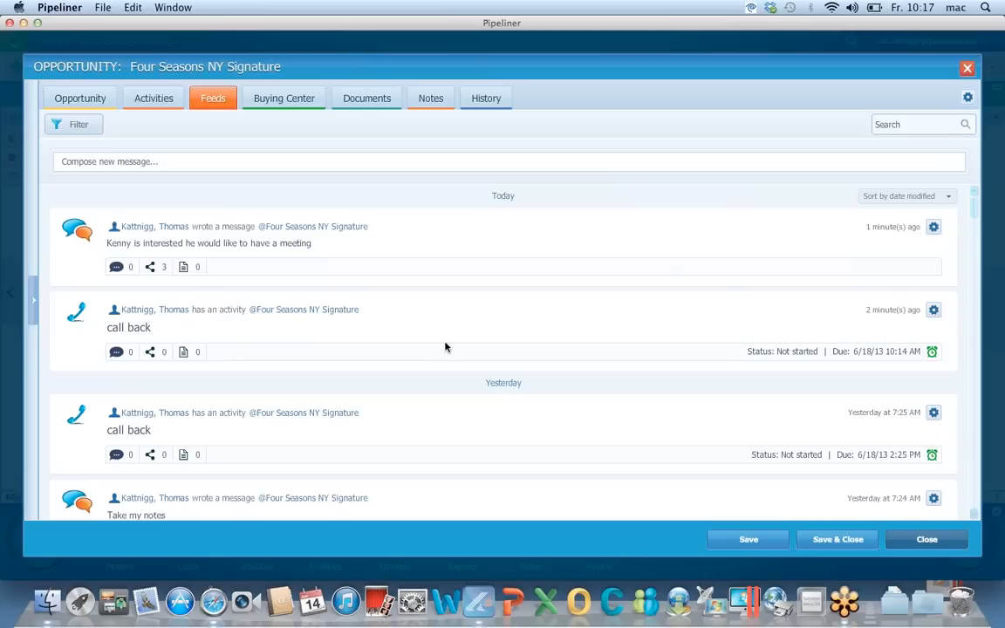
{"action": "left_click", "coordinate": [290, 107]}
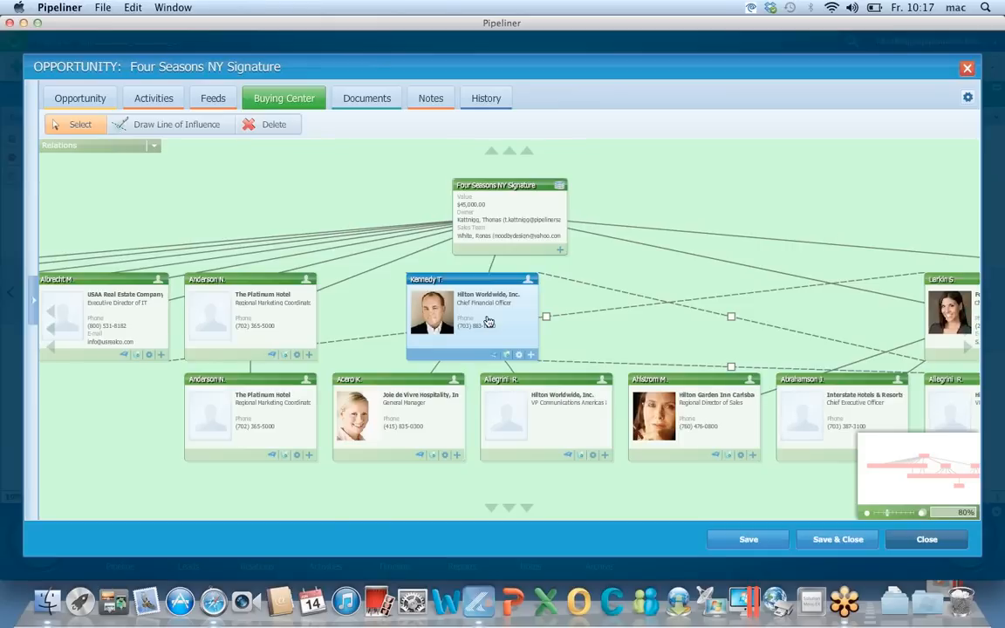
Place the Wave Crest chief executive under the Hilton CFO; tick approval-required, then close without saving
{"action": "left_click", "coordinate": [156, 150]}
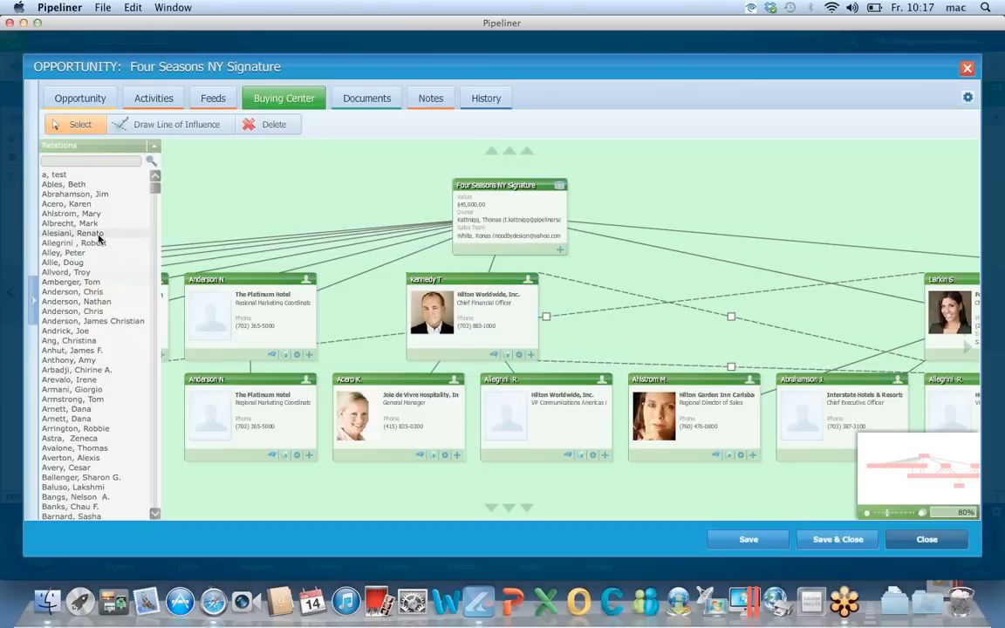
{"action": "left_click_drag", "start_coordinate": [98, 236], "coordinate": [423, 333]}
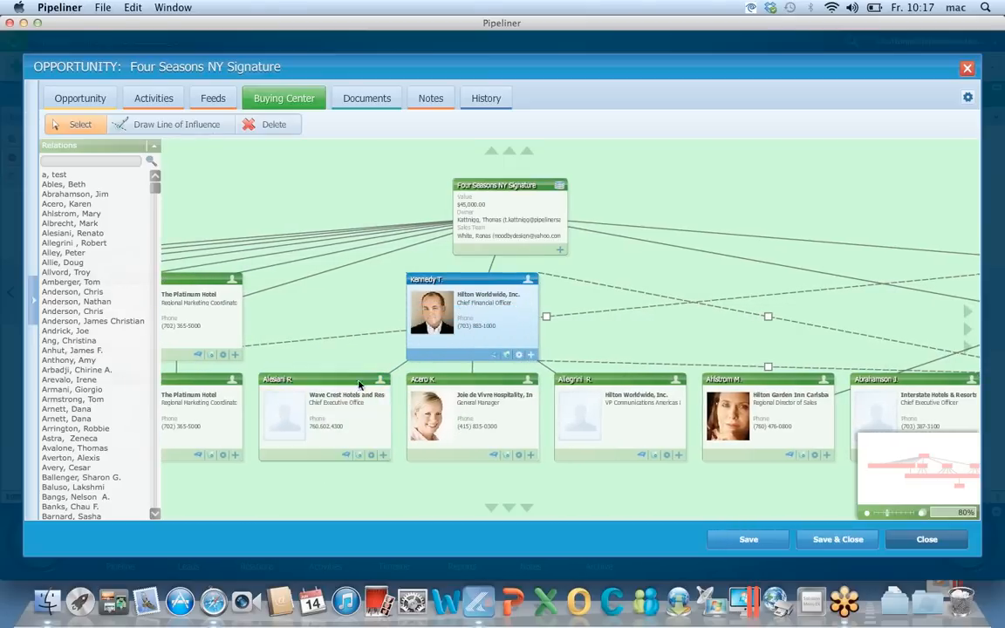
{"action": "left_click", "coordinate": [371, 457]}
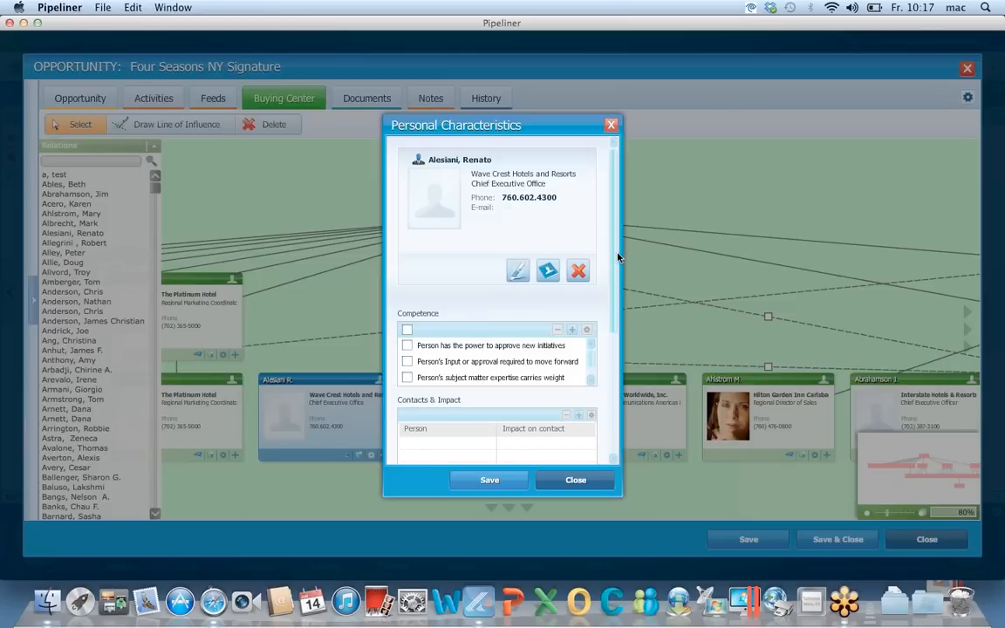
{"action": "scroll", "coordinate": [610, 264], "scroll_direction": "down", "scroll_amount": 3}
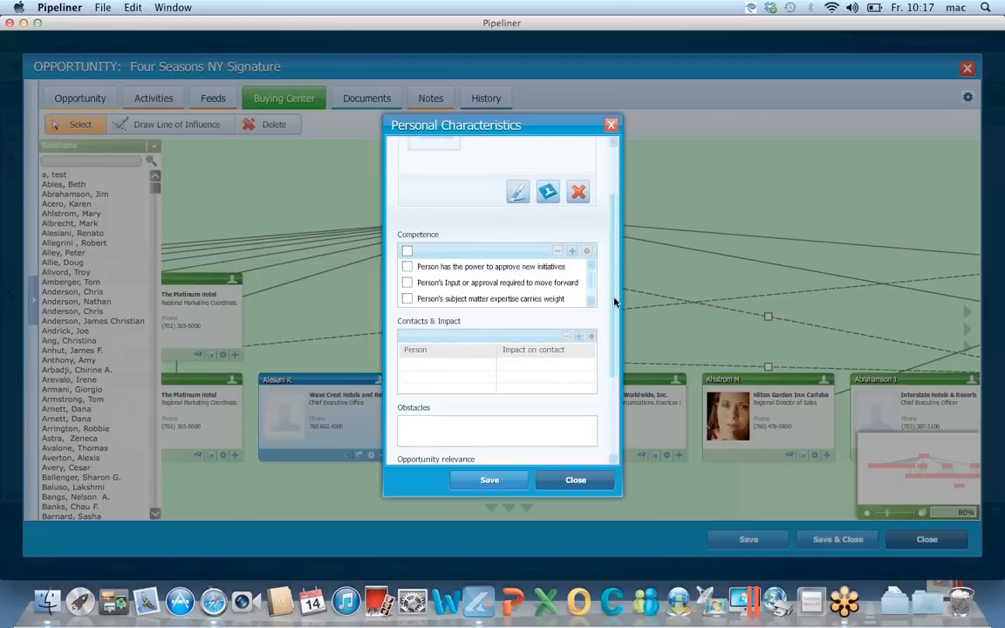
{"action": "left_click", "coordinate": [407, 283]}
{"action": "left_click_drag", "start_coordinate": [615, 290], "coordinate": [615, 335]}
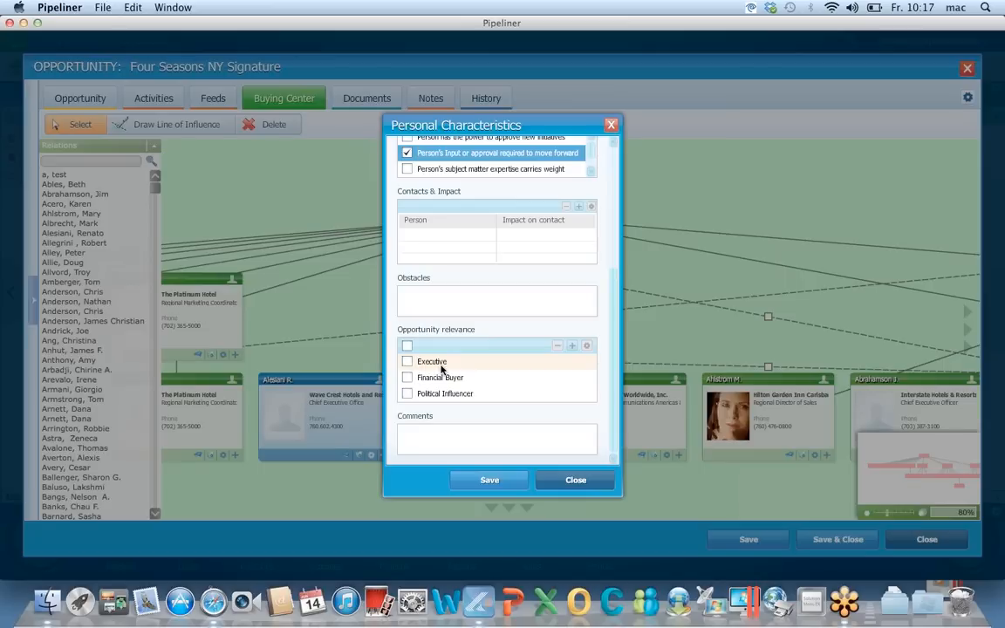
{"action": "left_click", "coordinate": [573, 479]}
{"action": "left_click", "coordinate": [513, 335]}
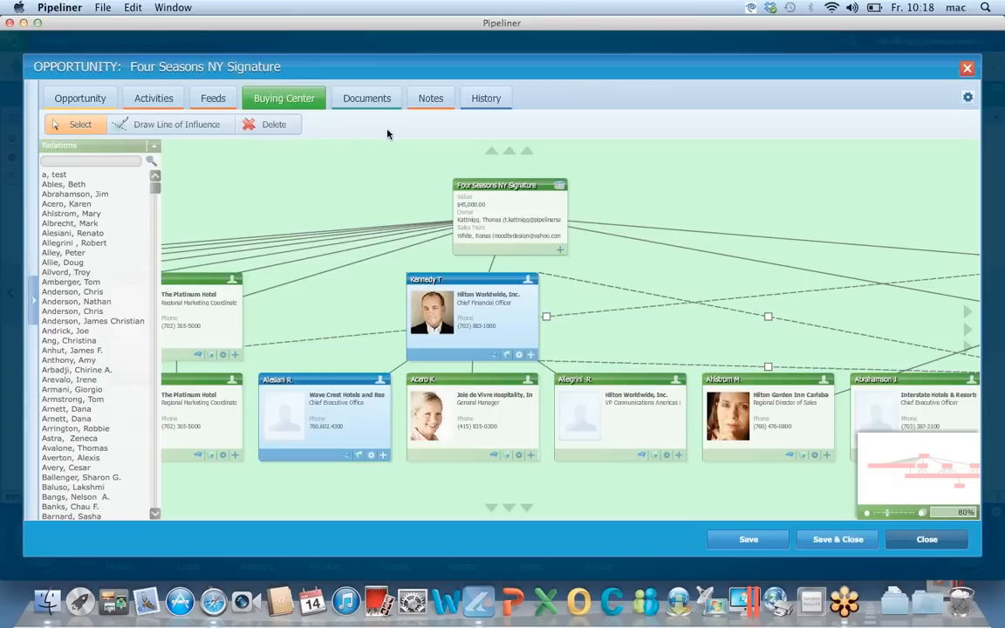
Hide, then restore, the Buying Center and Notes sections from the gear menu
{"action": "left_click", "coordinate": [967, 97]}
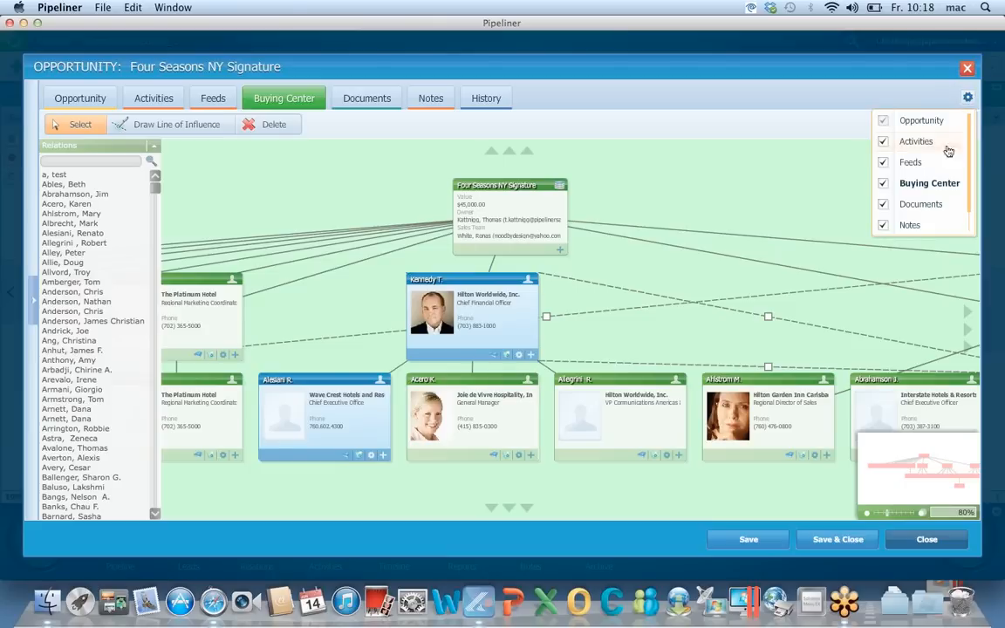
{"action": "left_click", "coordinate": [882, 184]}
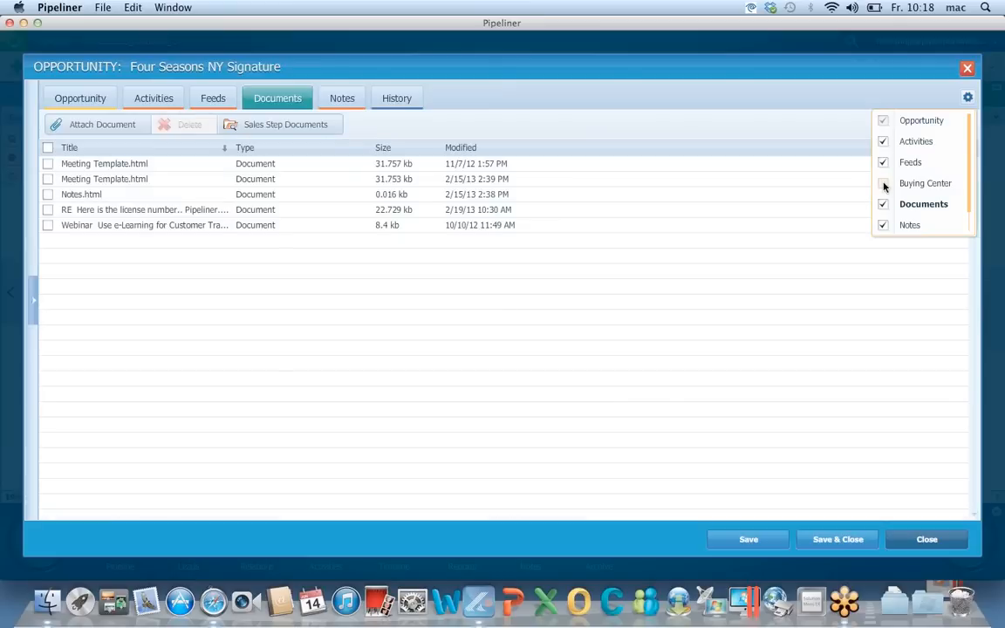
{"action": "left_click", "coordinate": [882, 225]}
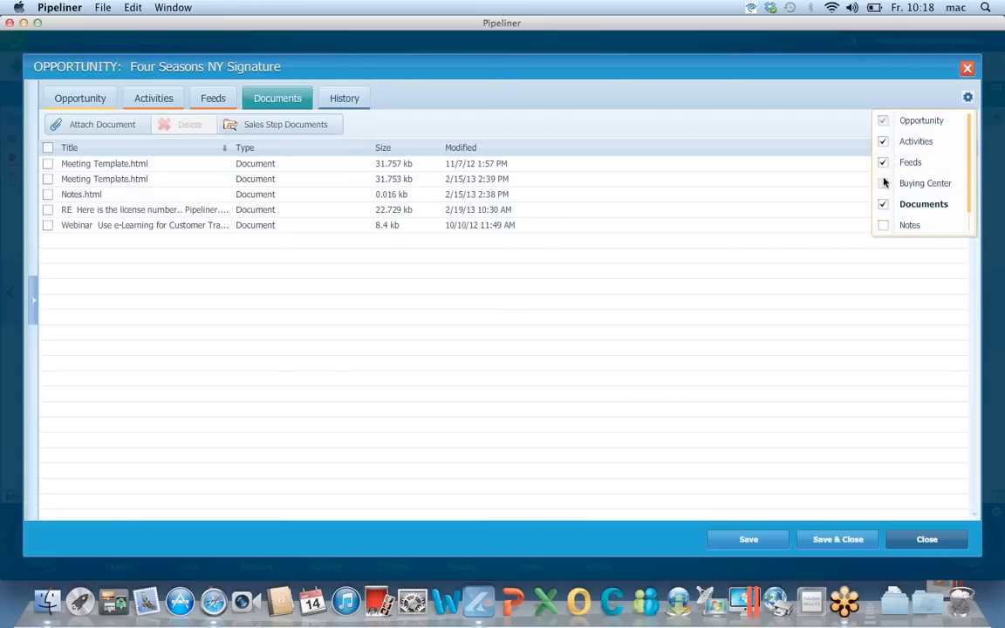
{"action": "left_click", "coordinate": [882, 183]}
{"action": "left_click", "coordinate": [882, 225]}
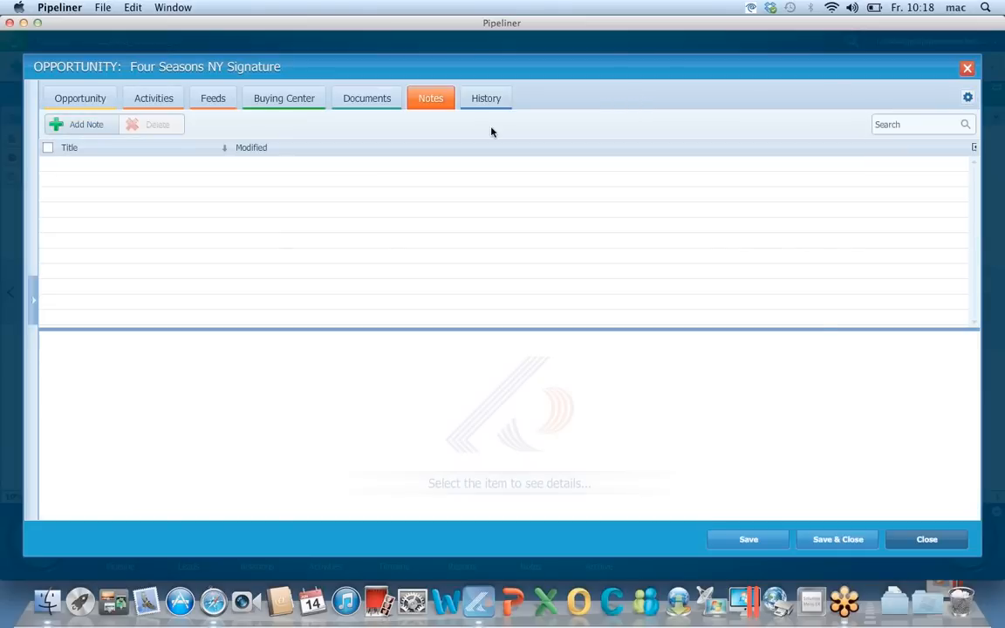
Browse the opportunity's Documents and Notes, and start writing a new note
{"action": "left_click", "coordinate": [384, 101]}
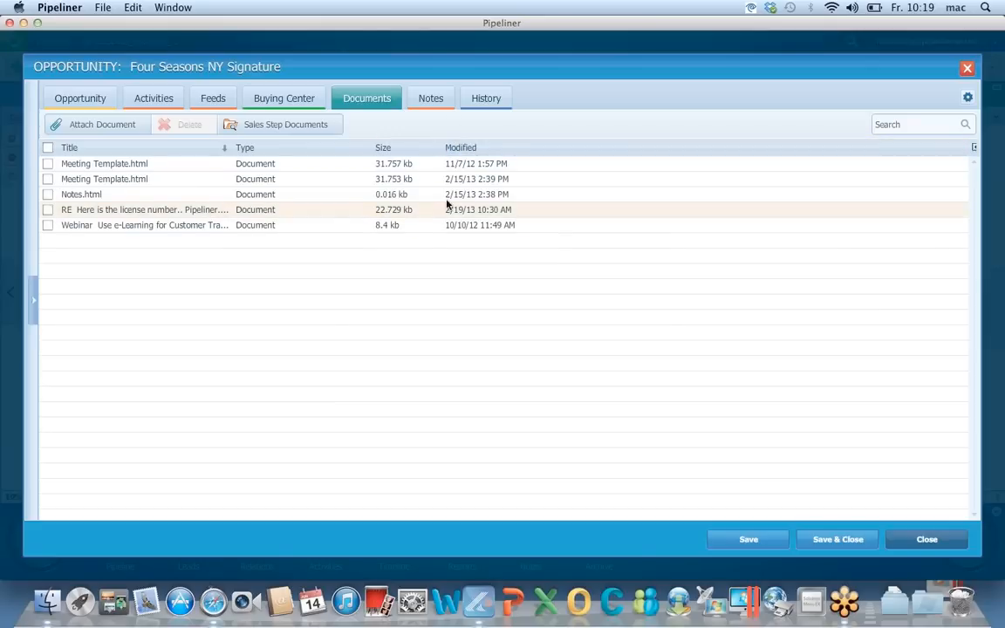
{"action": "left_click", "coordinate": [433, 102]}
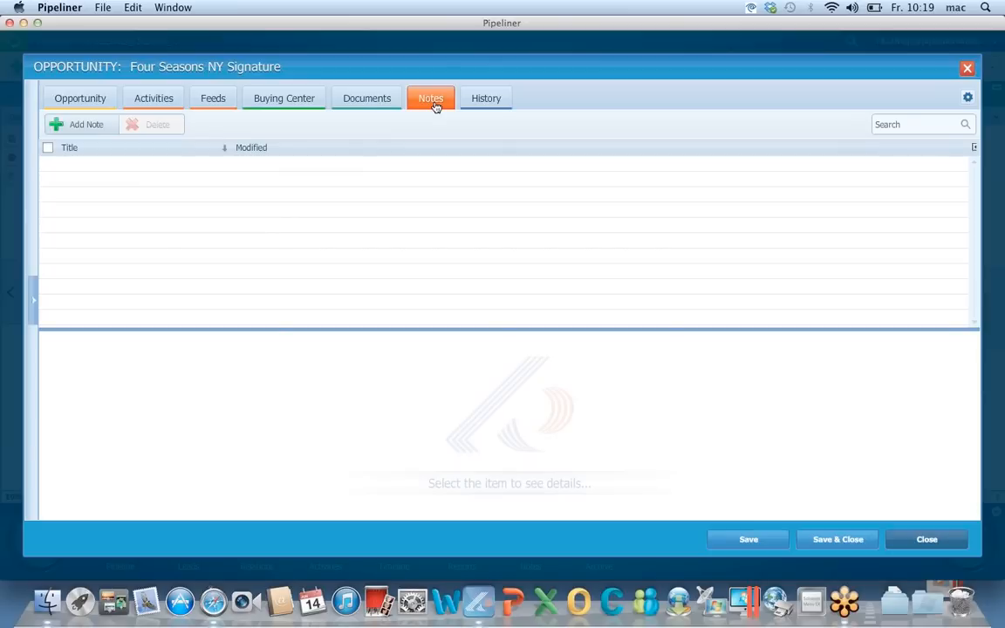
{"action": "left_click", "coordinate": [85, 124]}
{"action": "left_click", "coordinate": [99, 376]}
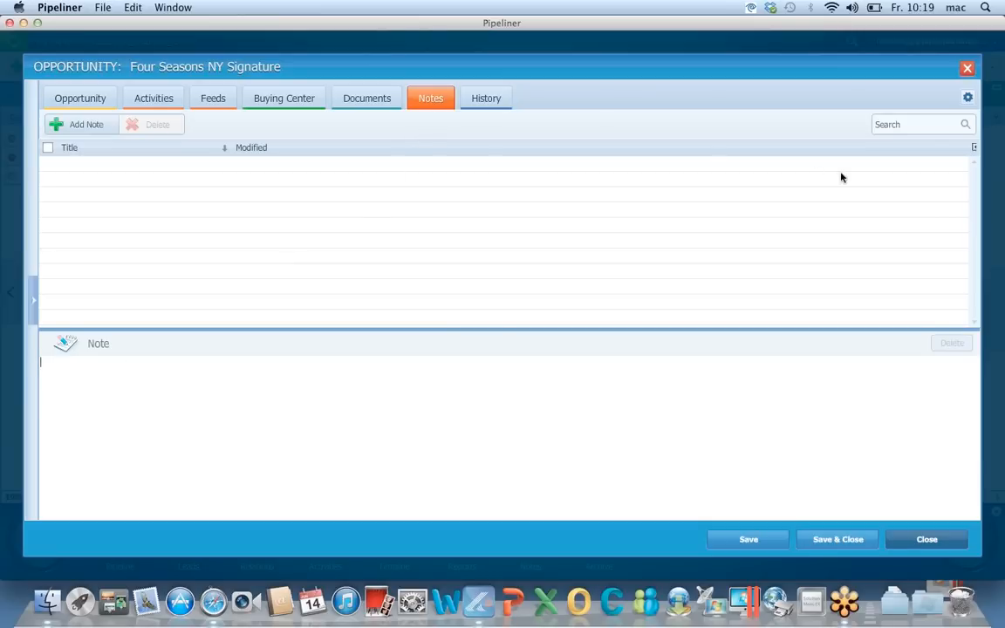
Uncheck Notes in the gear menu and bring up the History tab's filter options
{"action": "left_click", "coordinate": [967, 97]}
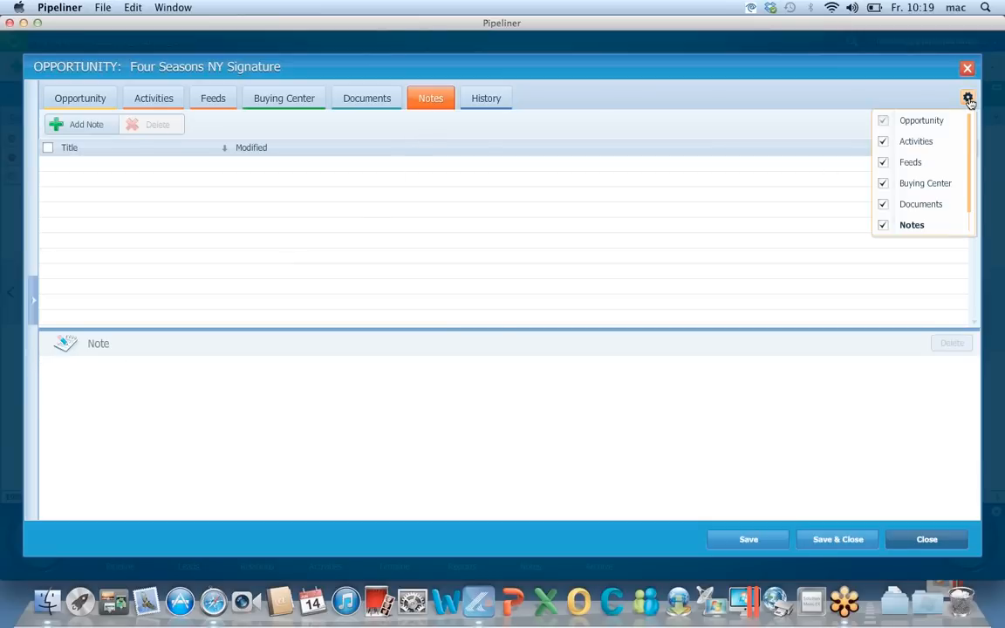
{"action": "left_click", "coordinate": [883, 226]}
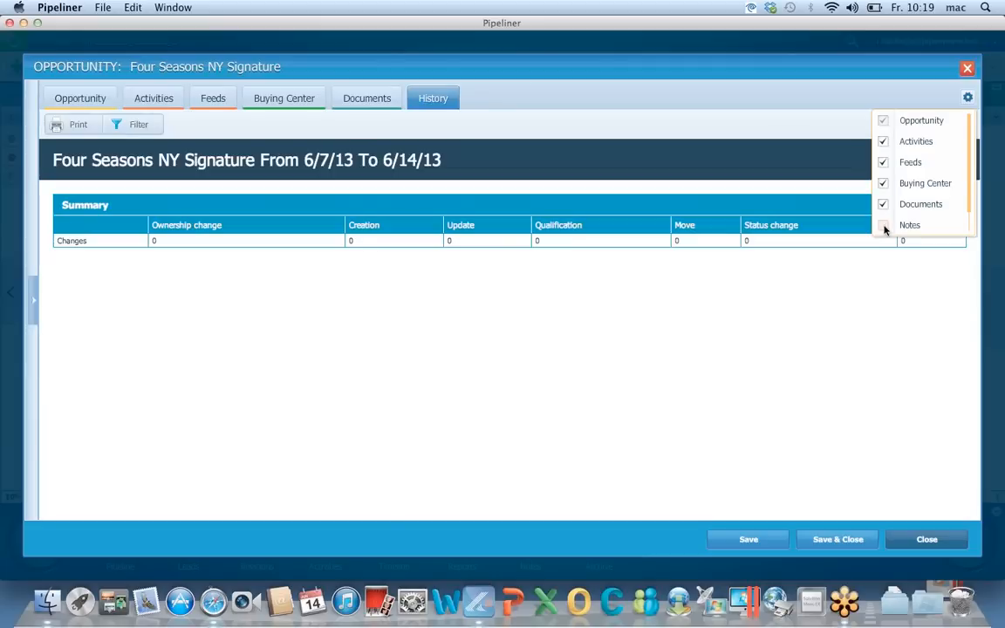
{"action": "left_click", "coordinate": [622, 124]}
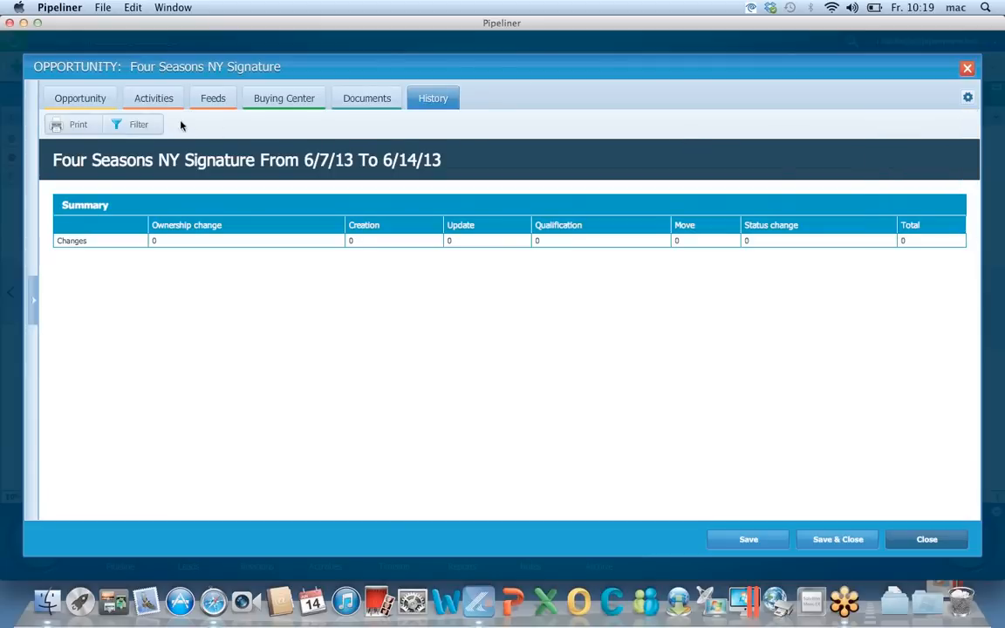
{"action": "left_click", "coordinate": [138, 125]}
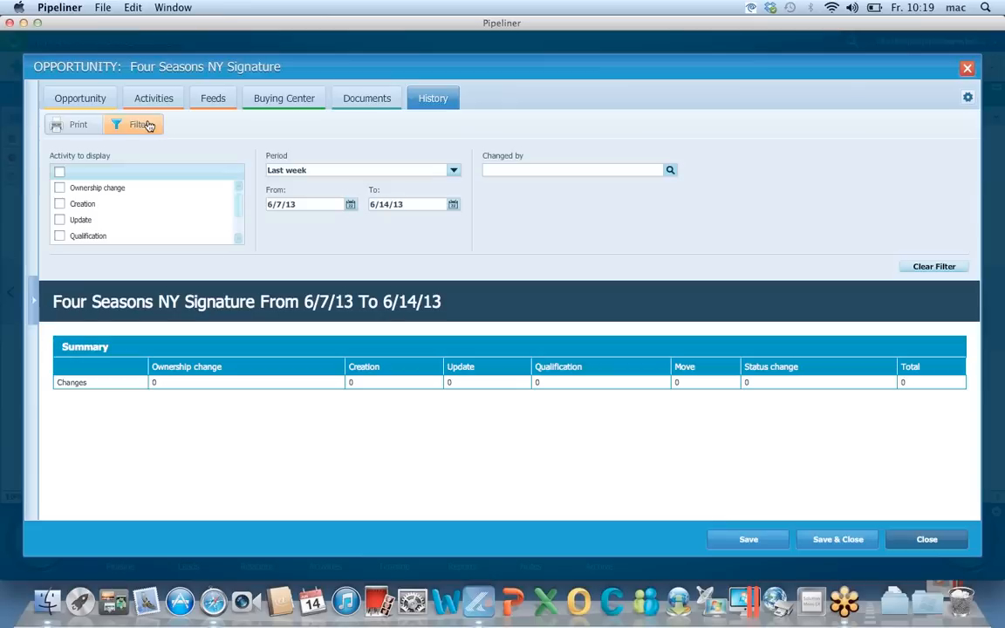
Show the last quarter's change history, then close the Four Seasons NY Signature record
{"action": "left_click", "coordinate": [453, 170]}
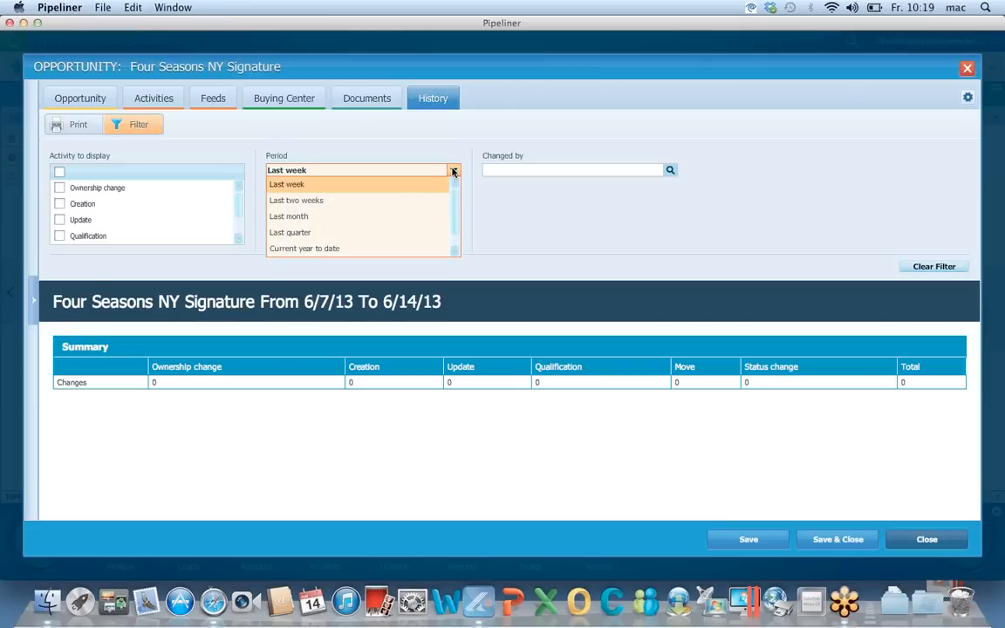
{"action": "left_click", "coordinate": [368, 234]}
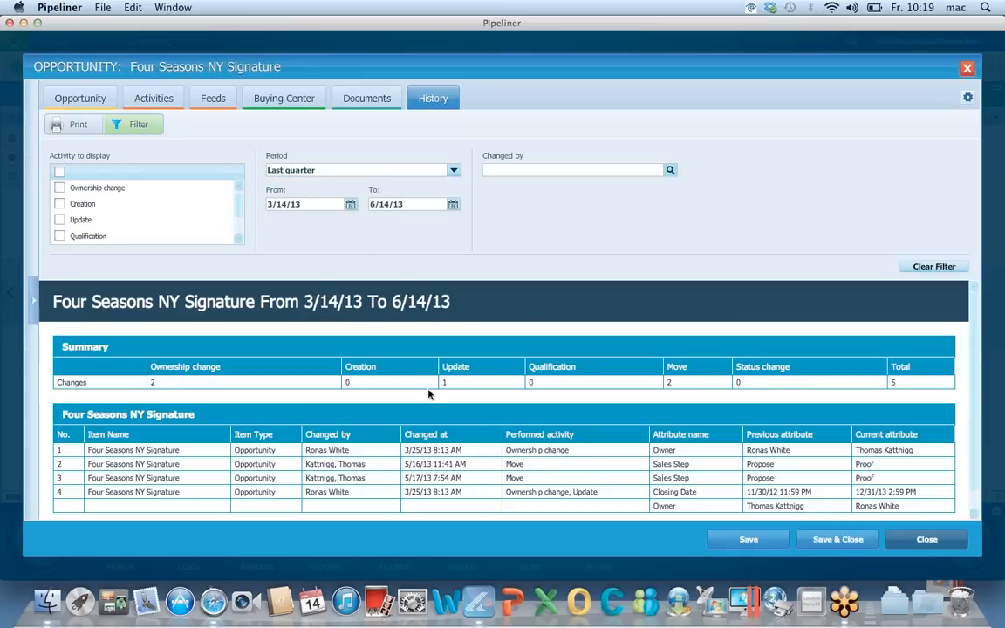
{"action": "scroll", "coordinate": [490, 380], "scroll_direction": "down", "scroll_amount": 1}
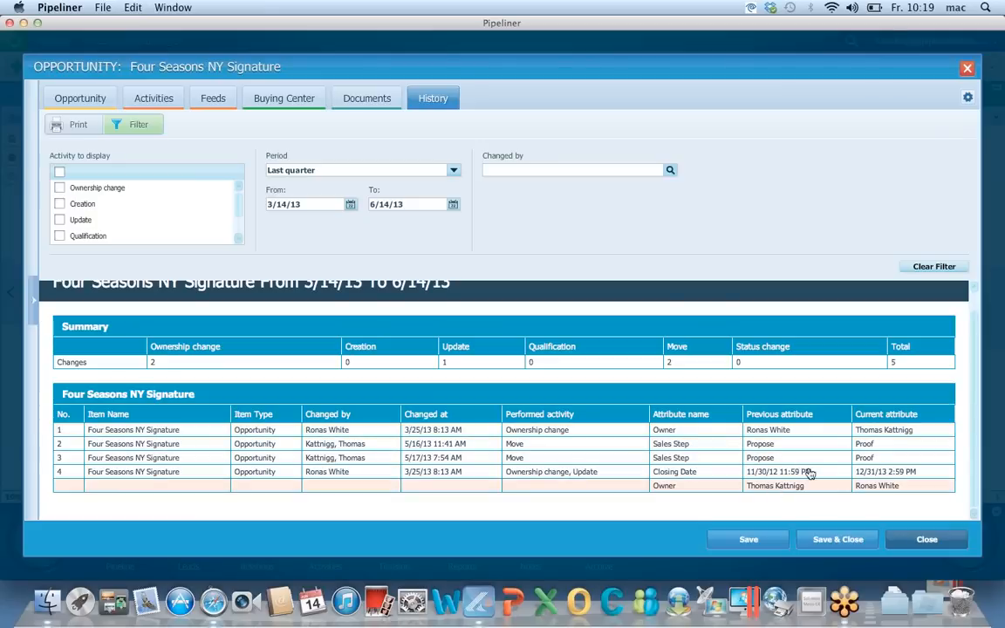
{"action": "left_click", "coordinate": [922, 540]}
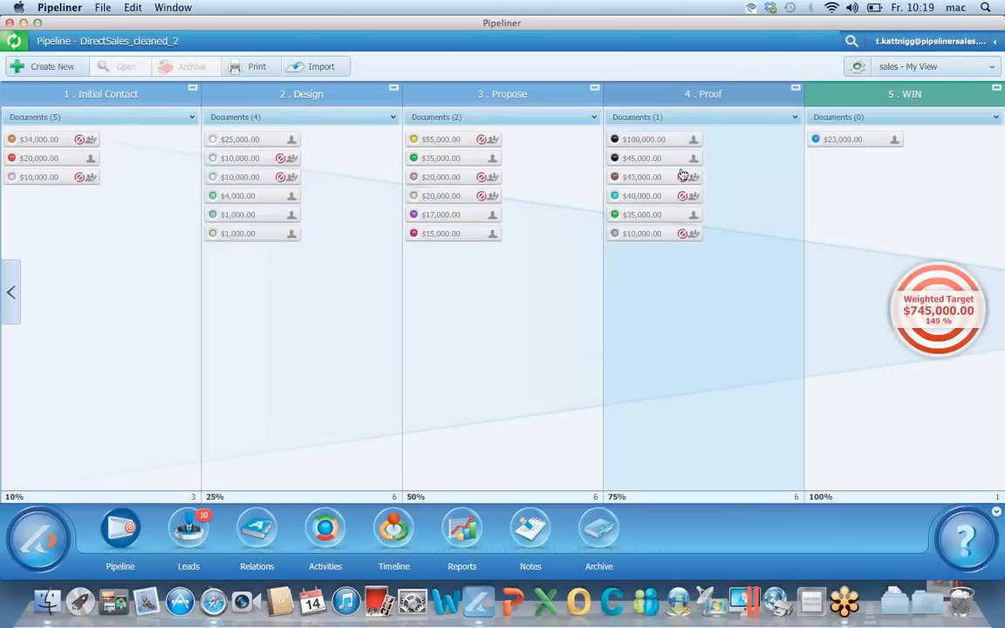
{"action": "left_click_drag", "start_coordinate": [683, 158], "coordinate": [949, 304]}
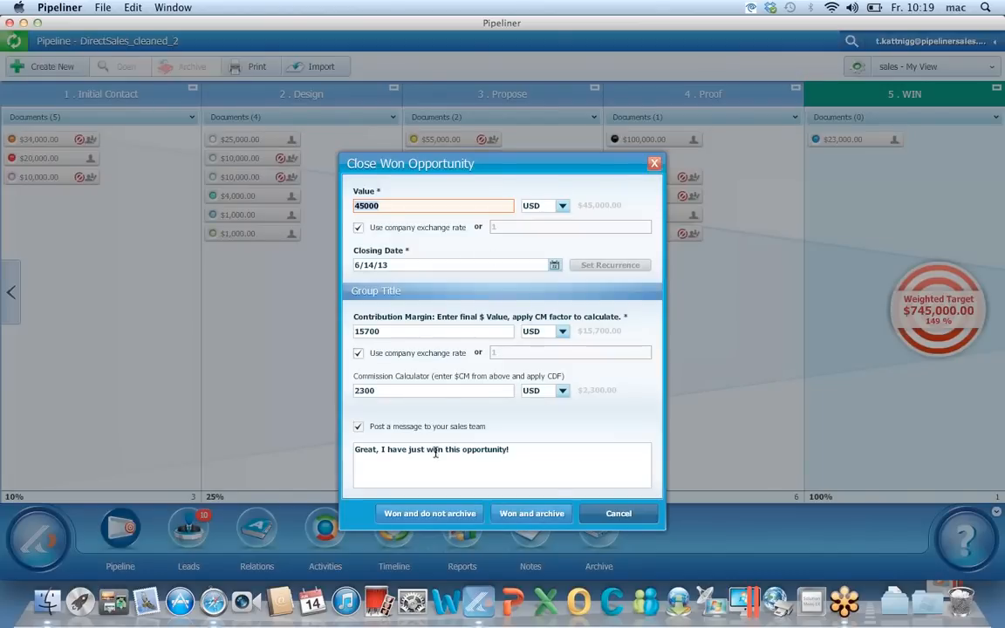
{"action": "left_click", "coordinate": [616, 514]}
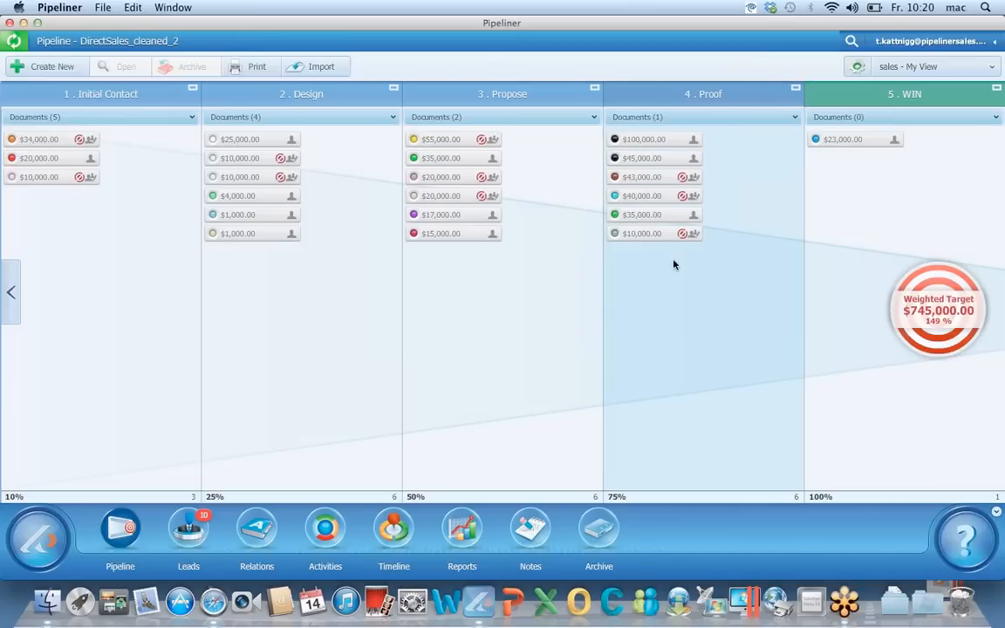
In Relations, switch between Contacts and Accounts, then open the Adidas America Inc account
{"action": "left_click", "coordinate": [257, 532]}
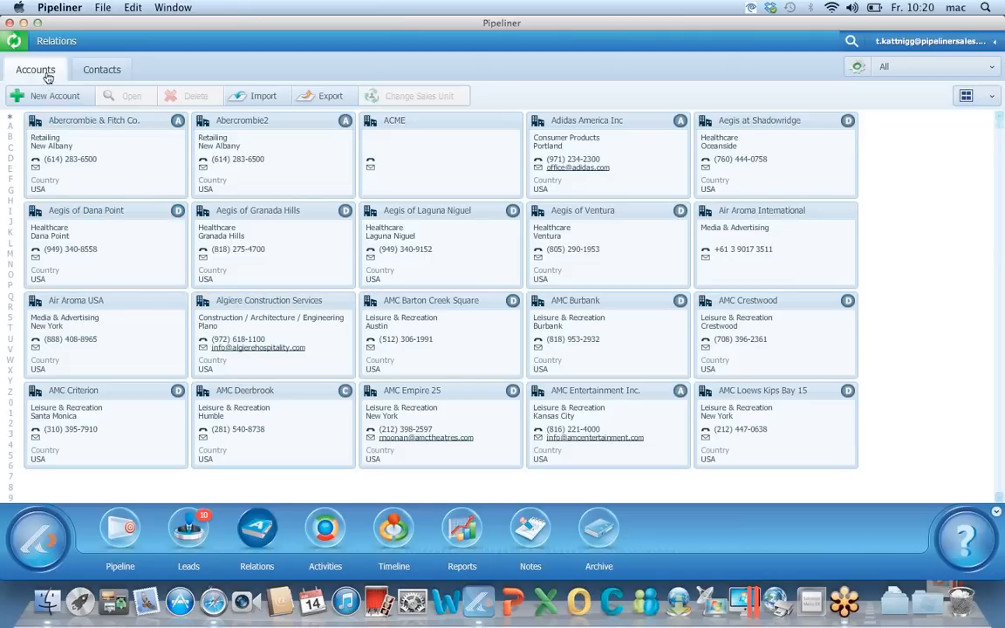
{"action": "left_click", "coordinate": [88, 72]}
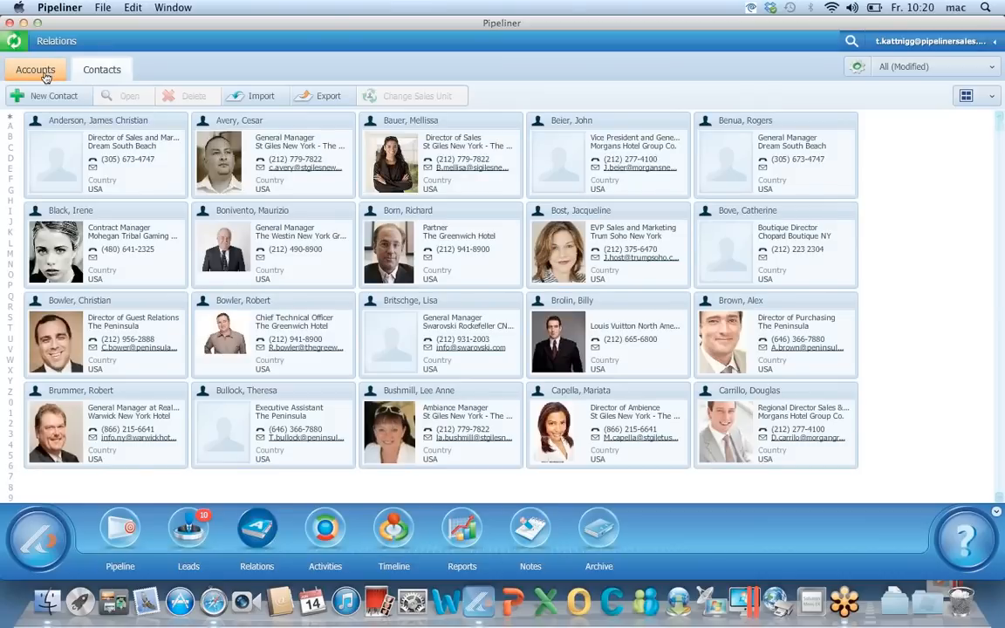
{"action": "left_click", "coordinate": [46, 75]}
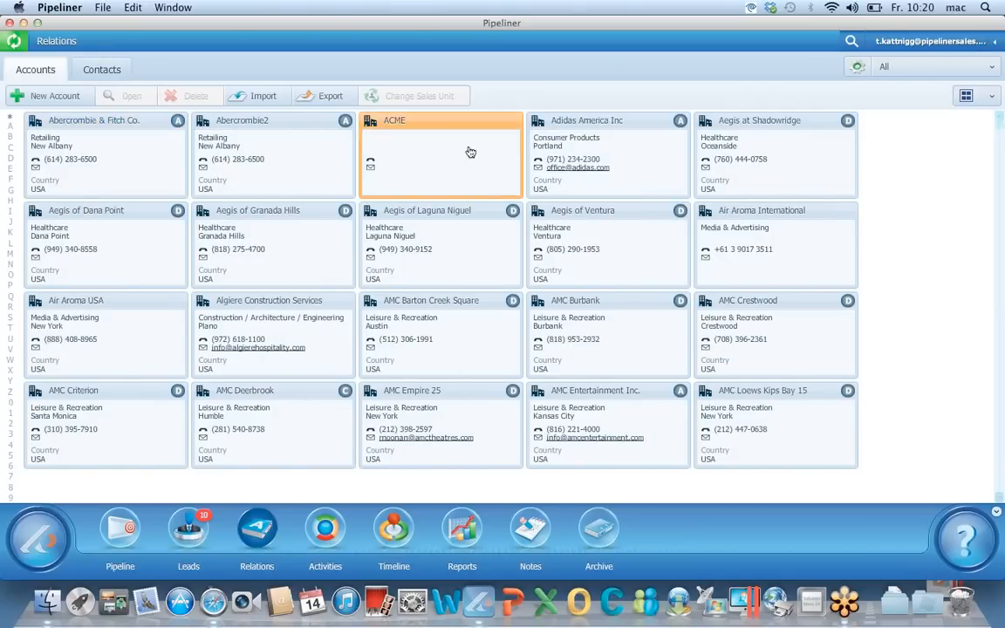
{"action": "double_click", "coordinate": [567, 150]}
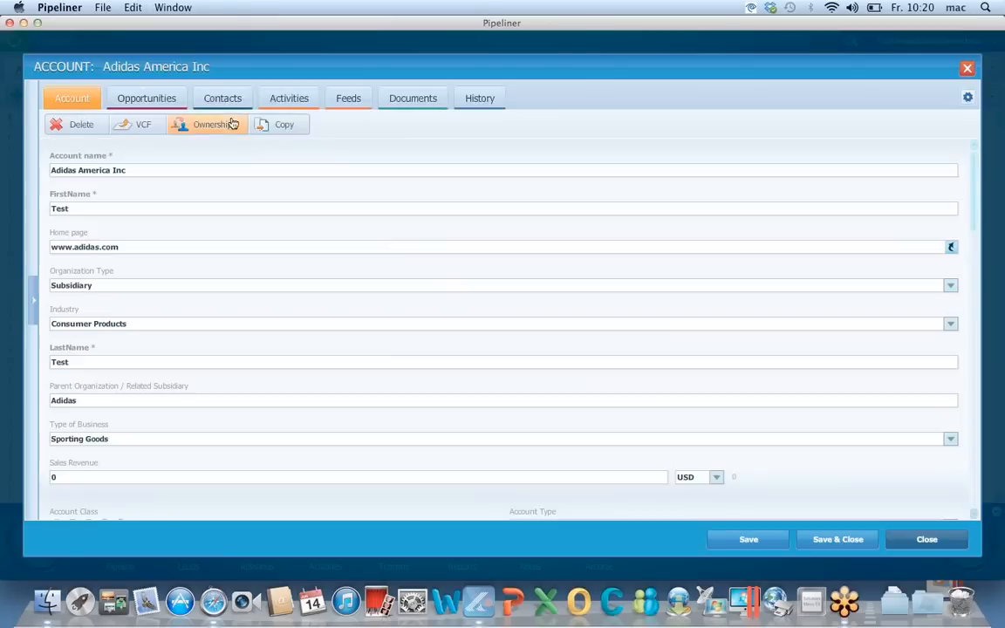
Review Adidas's contacts and its open, won and lost opportunities, then show its Activities
{"action": "left_click", "coordinate": [222, 100]}
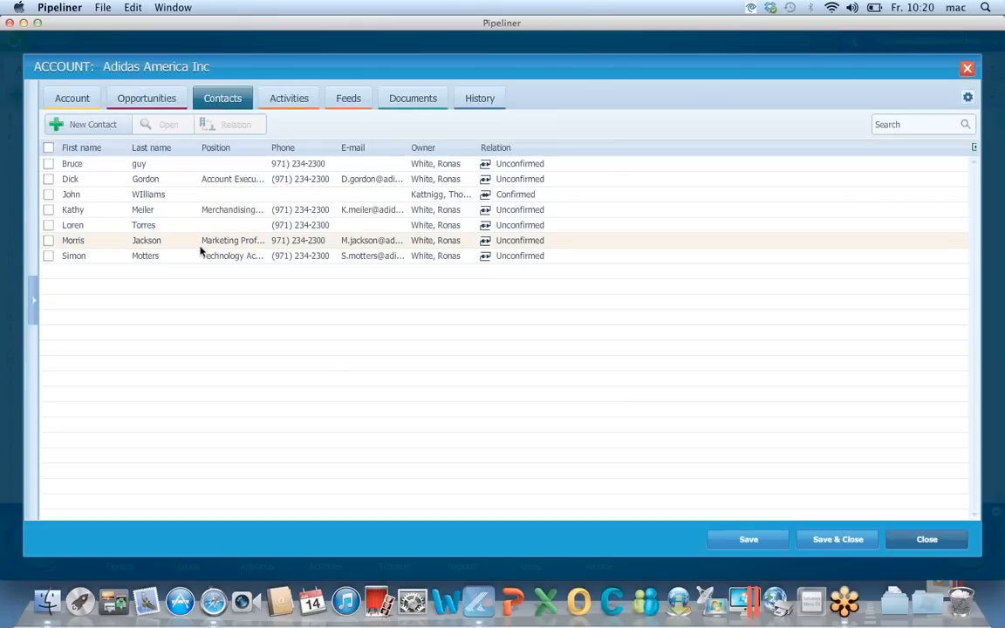
{"action": "left_click", "coordinate": [162, 105]}
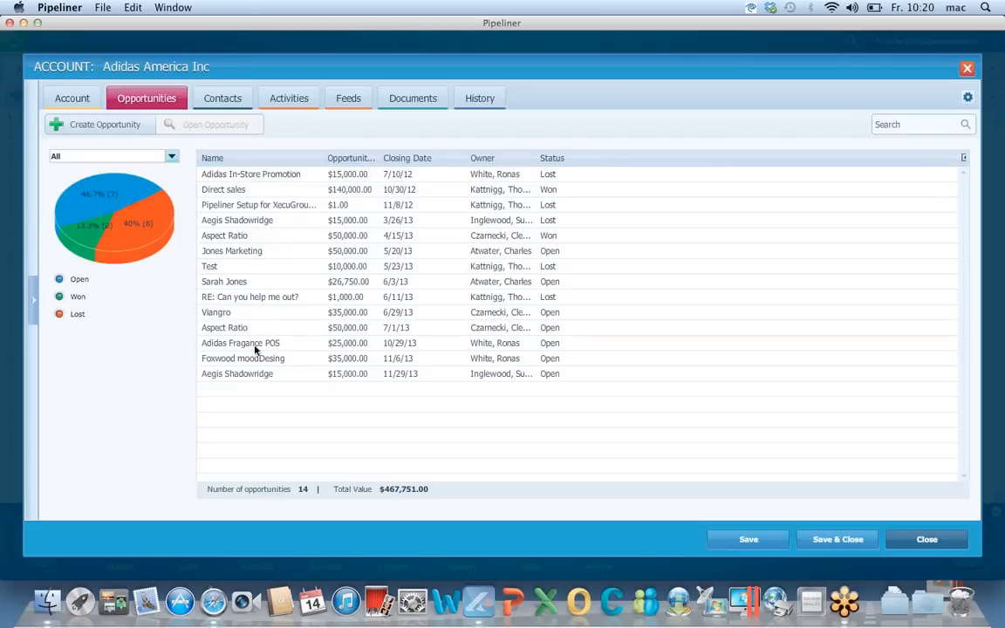
{"action": "left_click", "coordinate": [102, 192]}
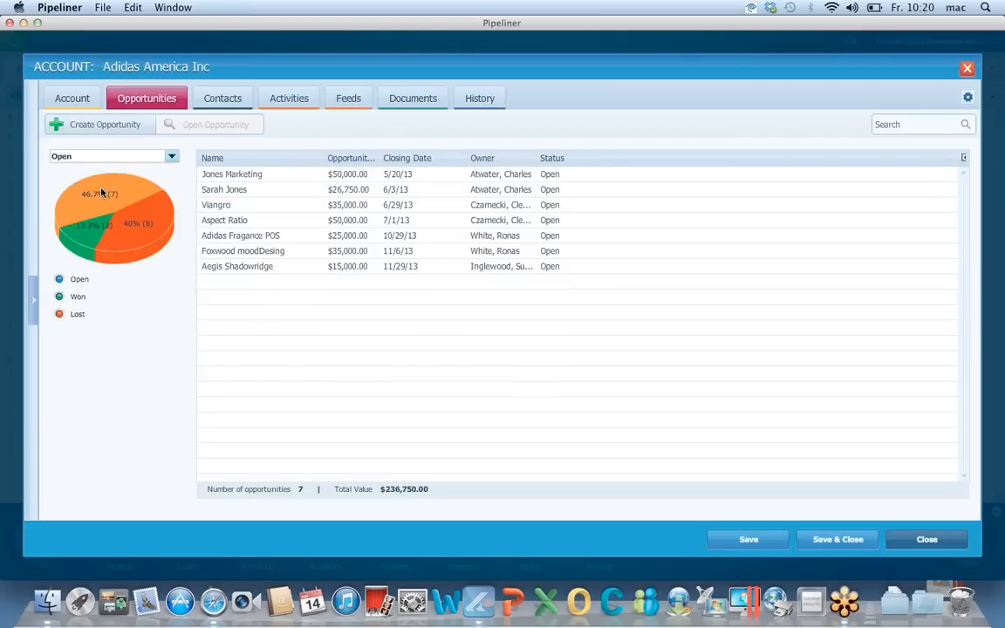
{"action": "left_click", "coordinate": [87, 241]}
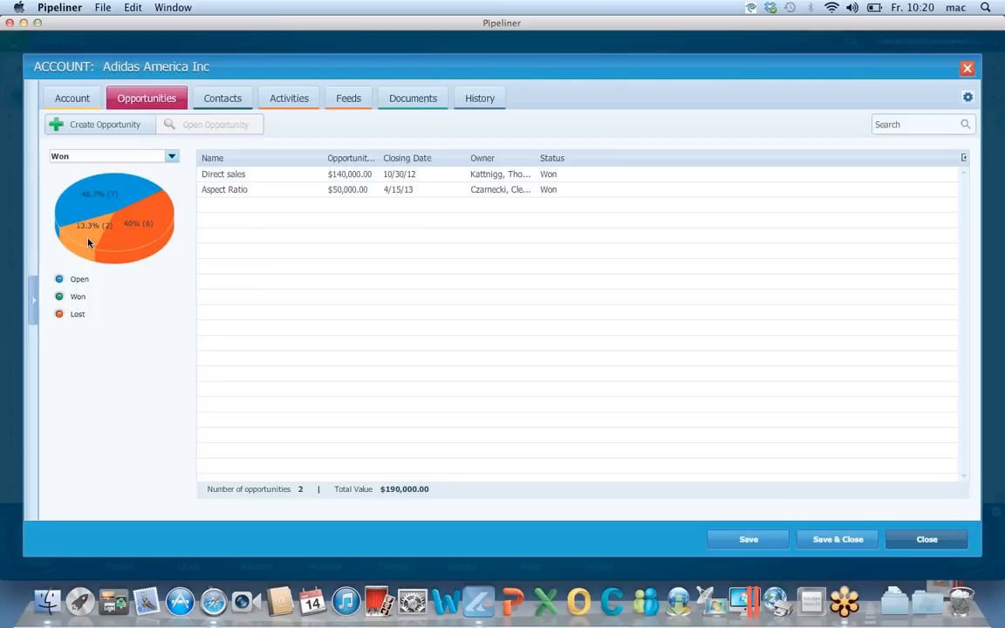
{"action": "left_click", "coordinate": [132, 243]}
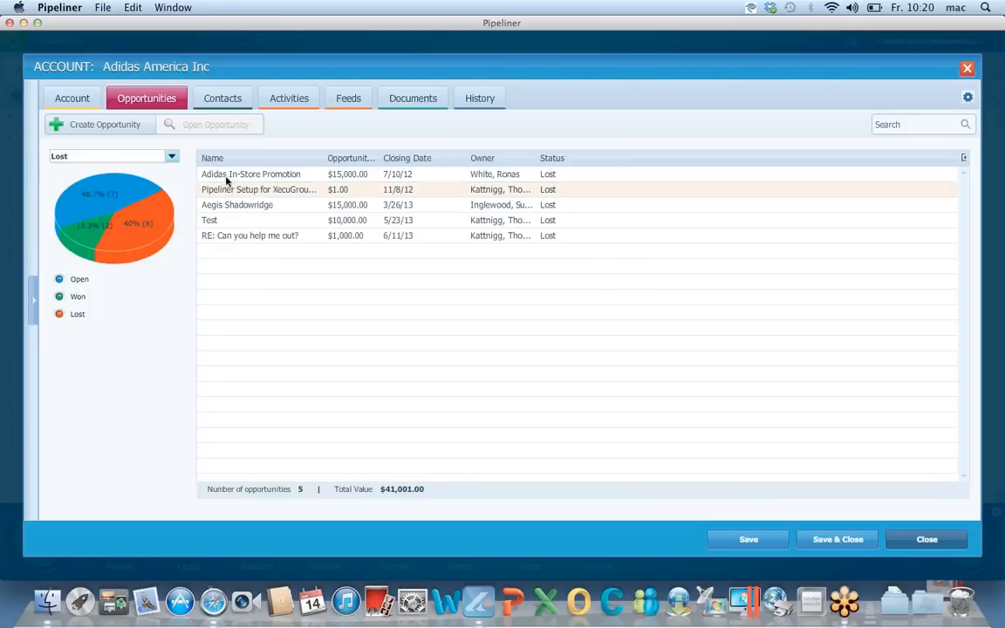
{"action": "mouse_move", "coordinate": [149, 238]}
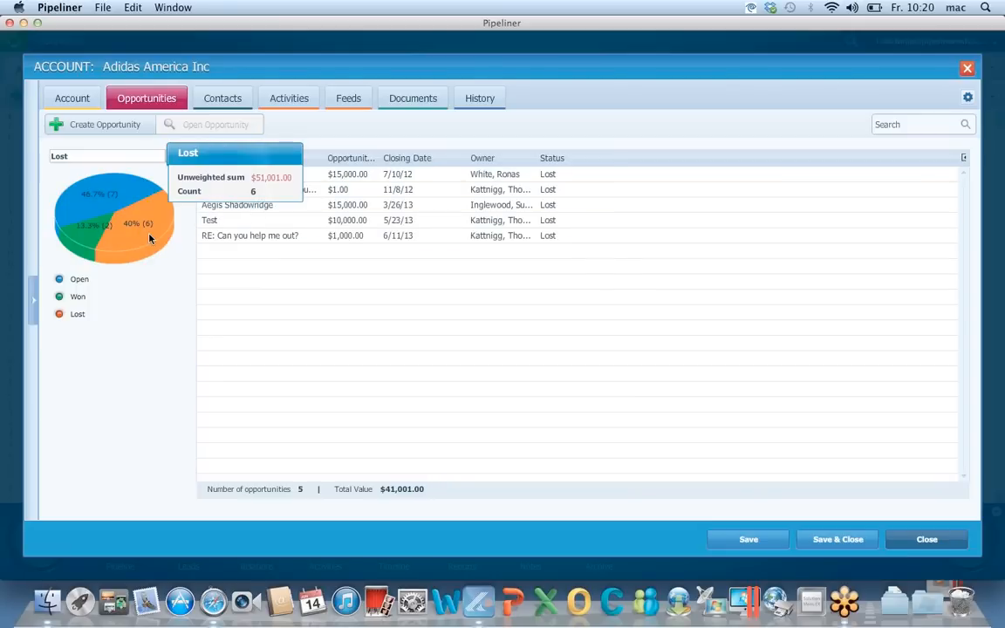
{"action": "mouse_move", "coordinate": [92, 194]}
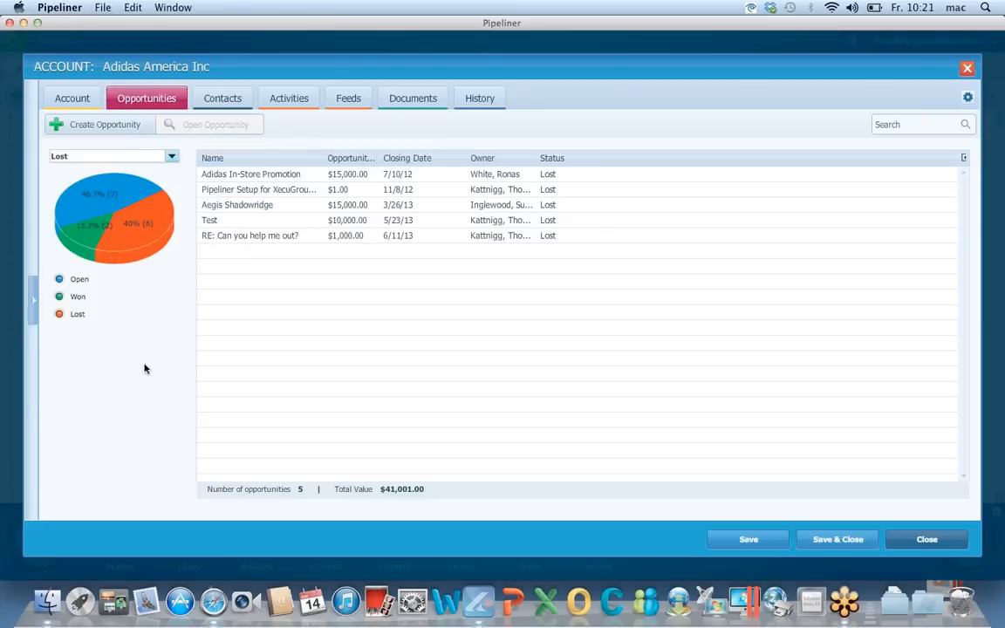
{"action": "left_click", "coordinate": [100, 198]}
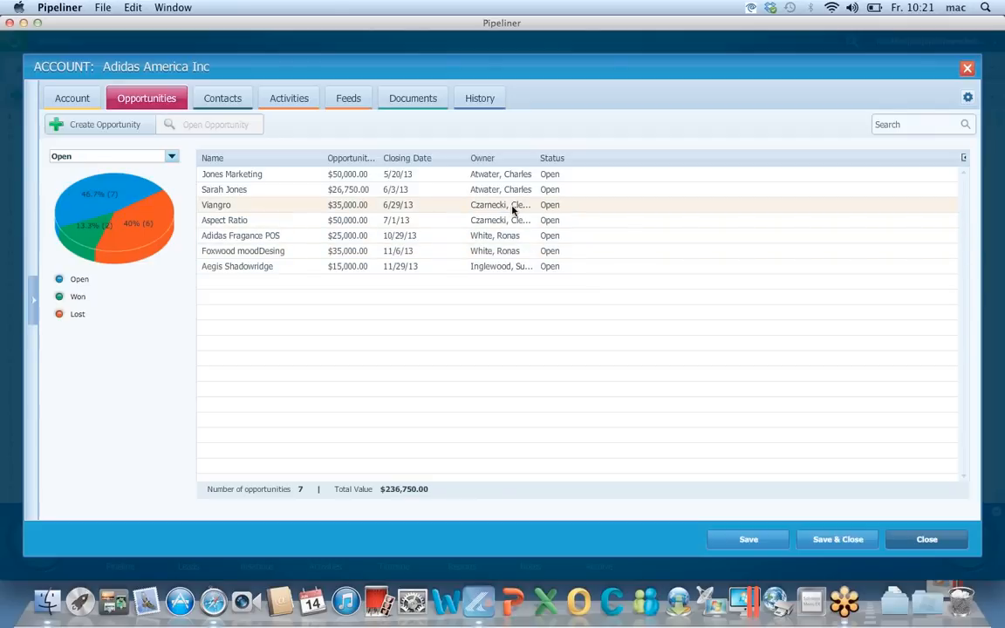
{"action": "left_click", "coordinate": [289, 100]}
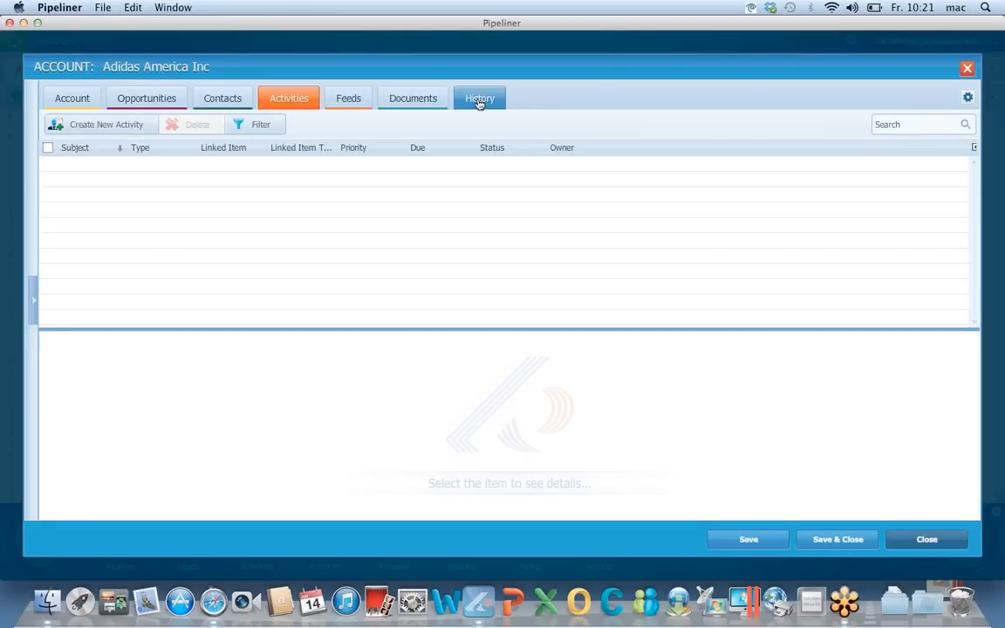
Include all related and finished activities, enlarge the list, glance at Feeds, then close the account
{"action": "left_click", "coordinate": [248, 125]}
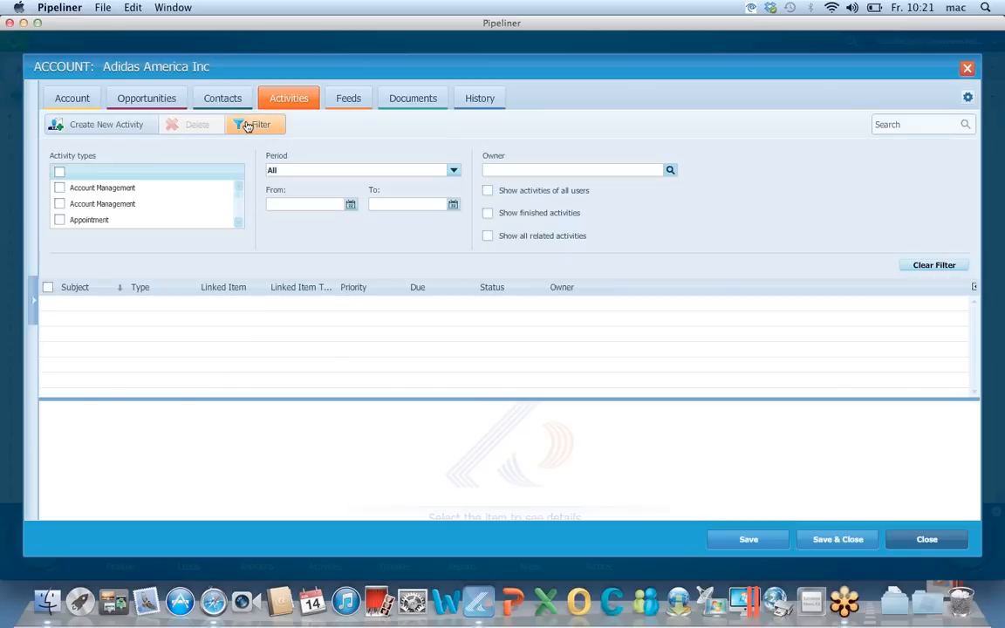
{"action": "left_click", "coordinate": [489, 236]}
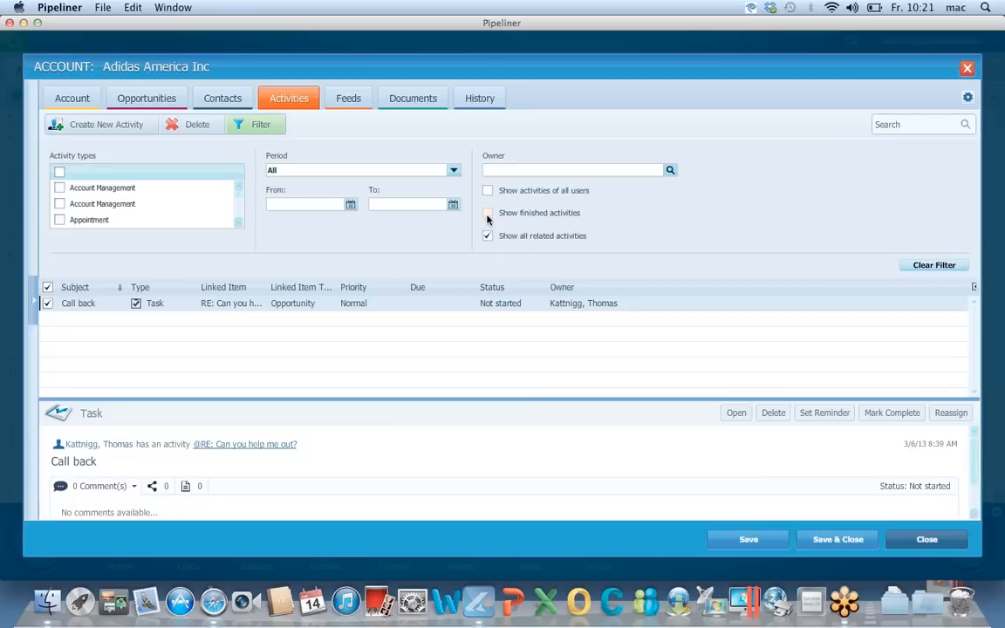
{"action": "left_click", "coordinate": [488, 215]}
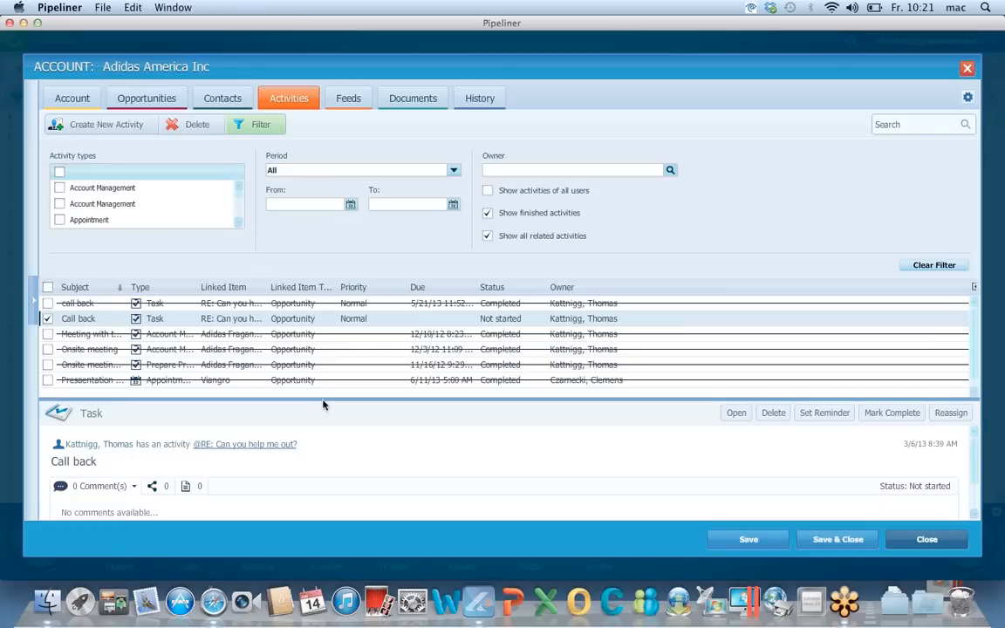
{"action": "left_click_drag", "start_coordinate": [325, 403], "coordinate": [327, 470]}
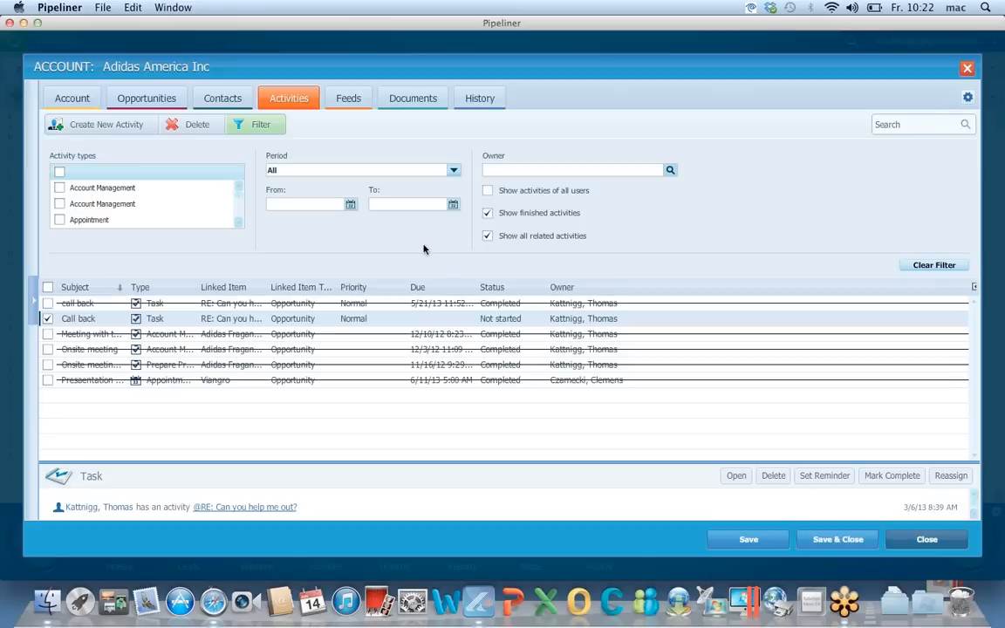
{"action": "left_click", "coordinate": [349, 101]}
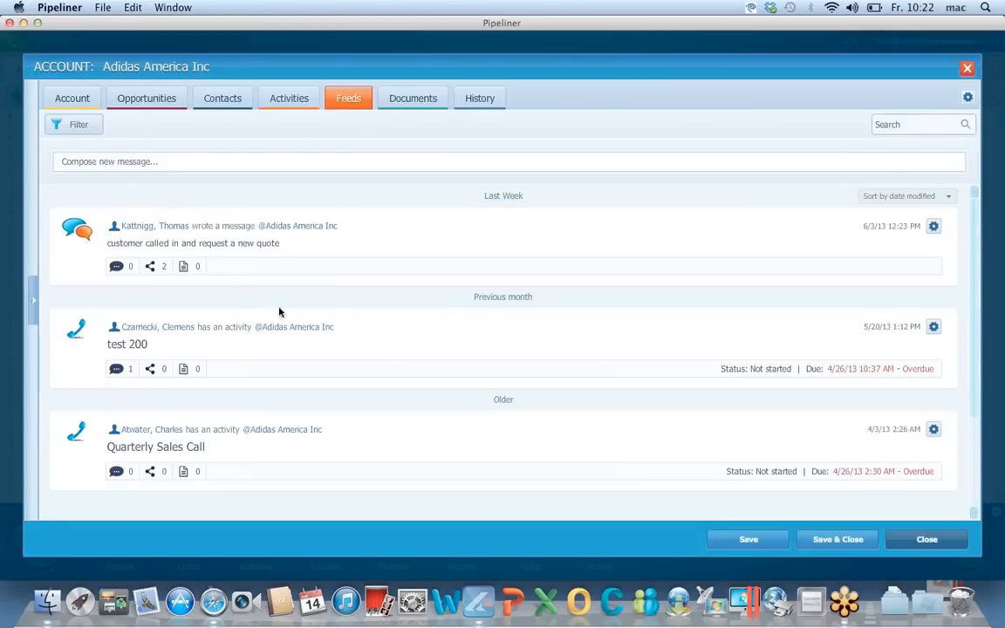
{"action": "left_click", "coordinate": [297, 98]}
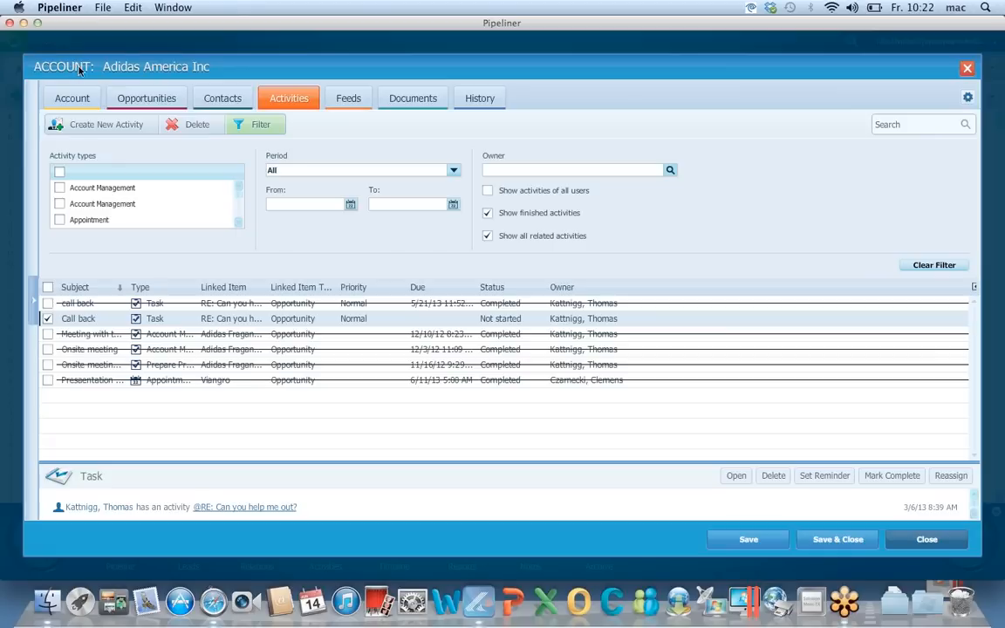
{"action": "left_click", "coordinate": [941, 547]}
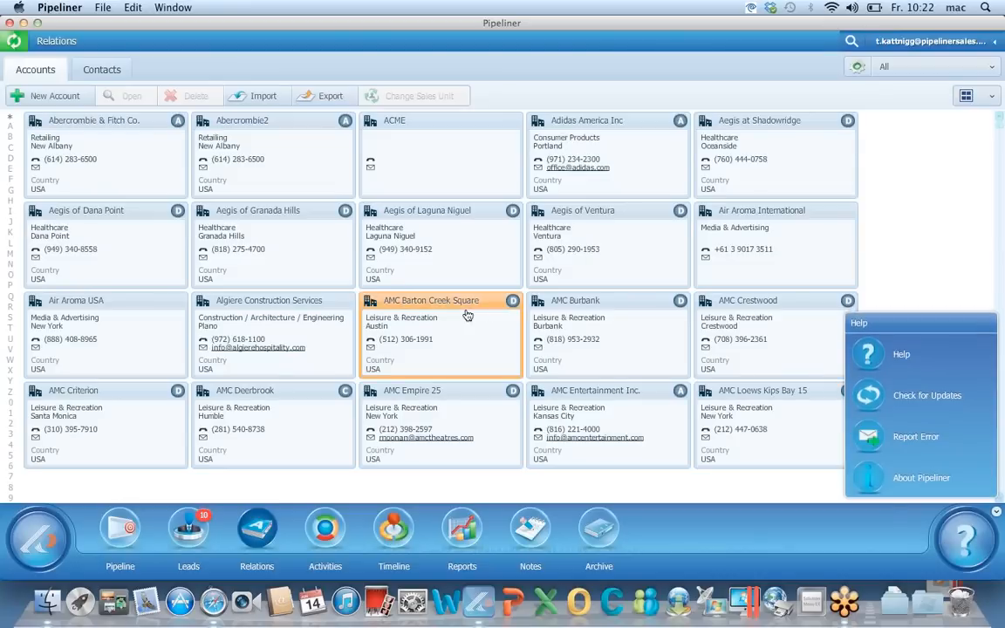
Open and close a contact's record, then go back to the DirectSales_cleaned_2 pipeline
{"action": "left_click", "coordinate": [87, 76]}
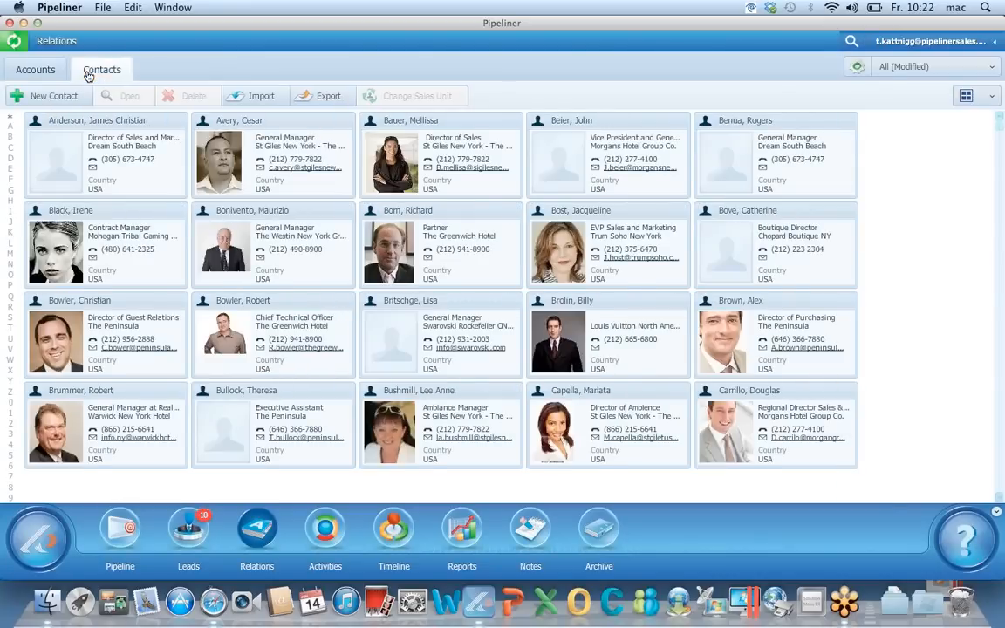
{"action": "double_click", "coordinate": [455, 153]}
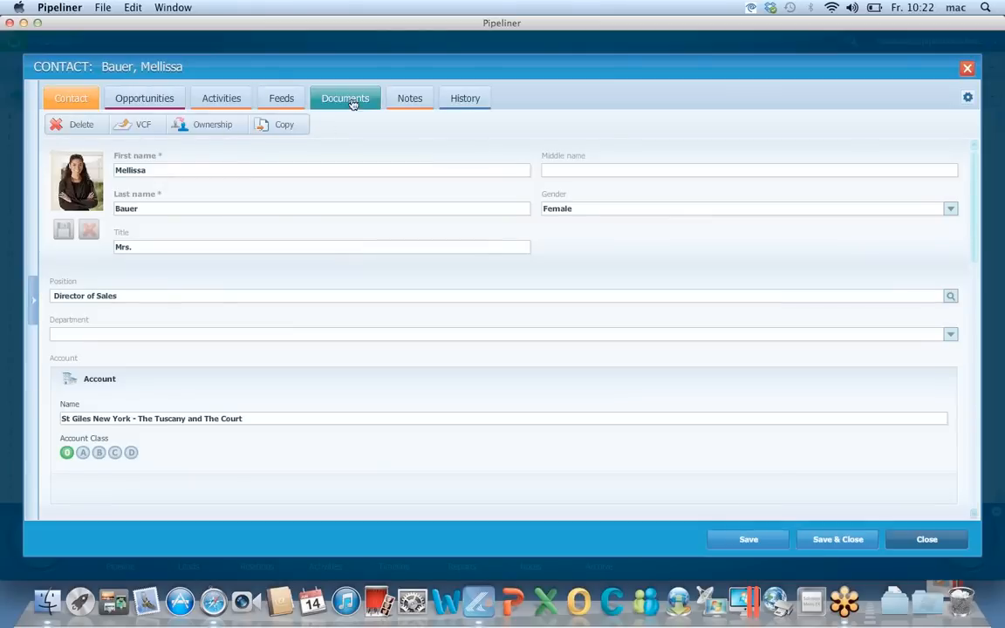
{"action": "left_click", "coordinate": [924, 540]}
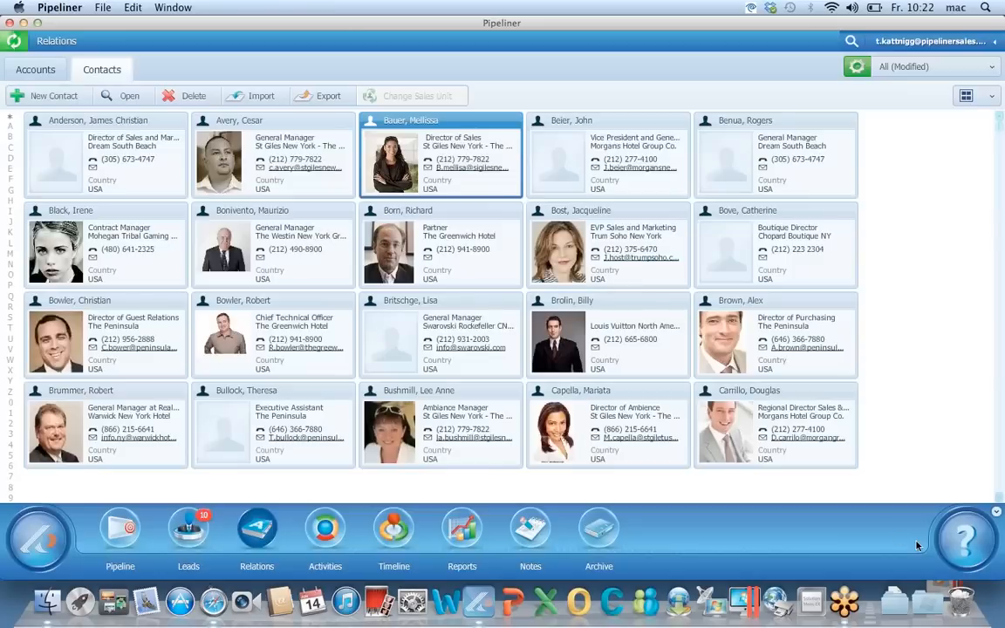
{"action": "left_click", "coordinate": [122, 528]}
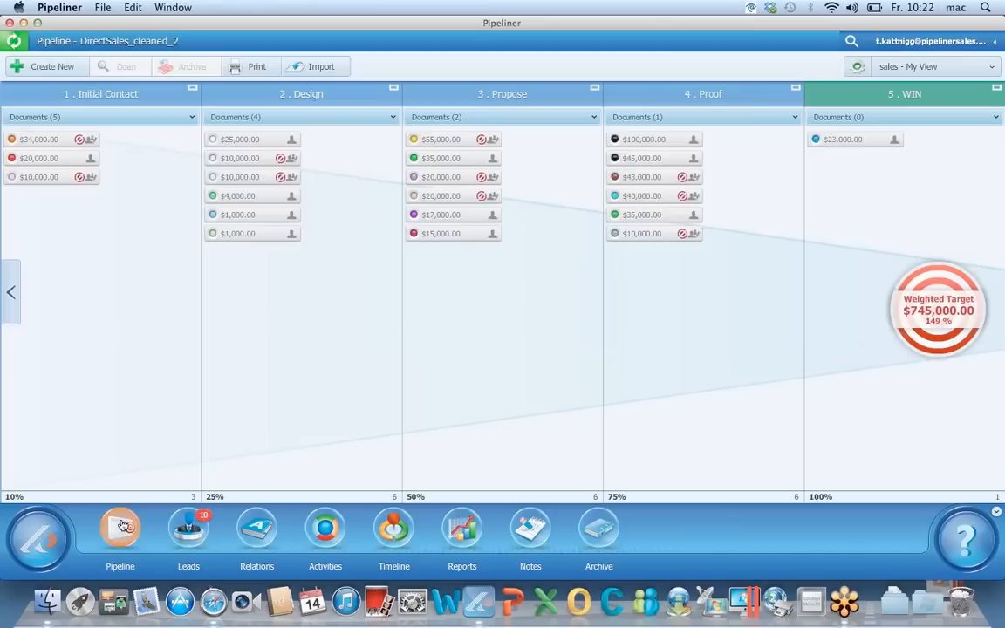
{"action": "mouse_move", "coordinate": [240, 218]}
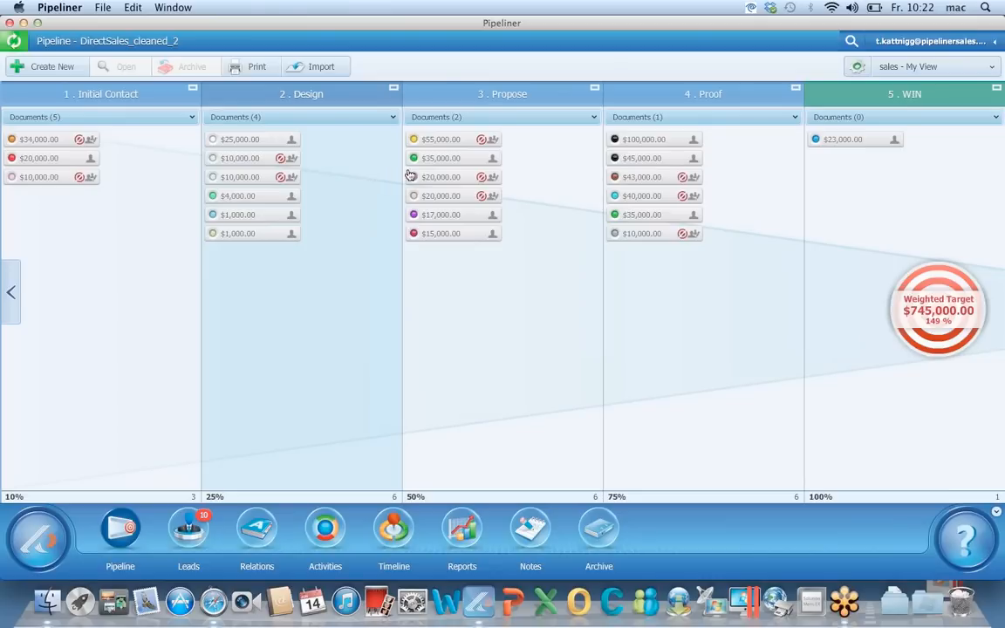
{"action": "mouse_move", "coordinate": [660, 166]}
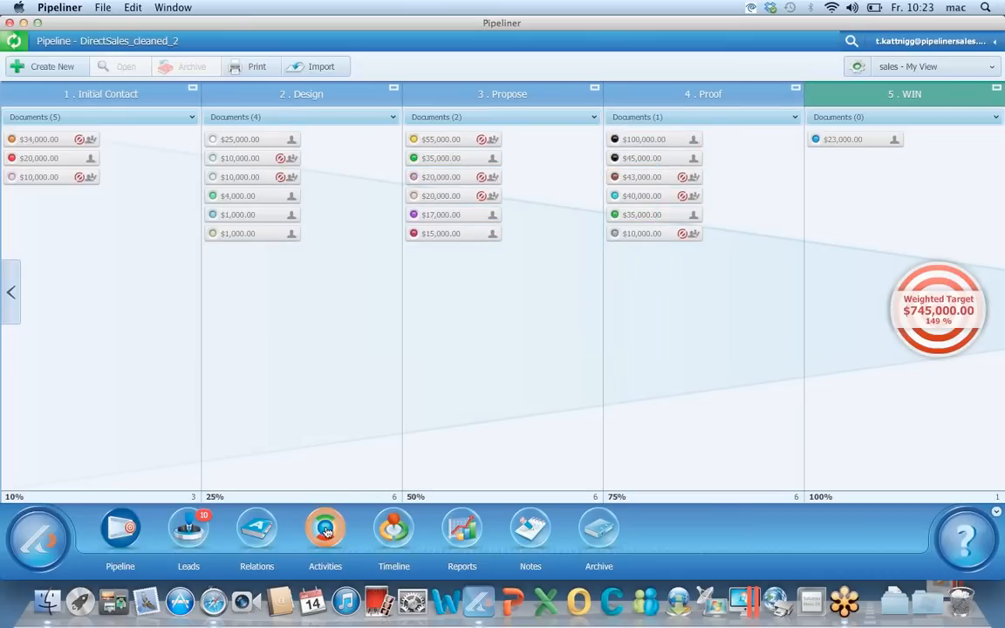
Show only My open activities in the Activities overview
{"action": "left_click", "coordinate": [325, 529]}
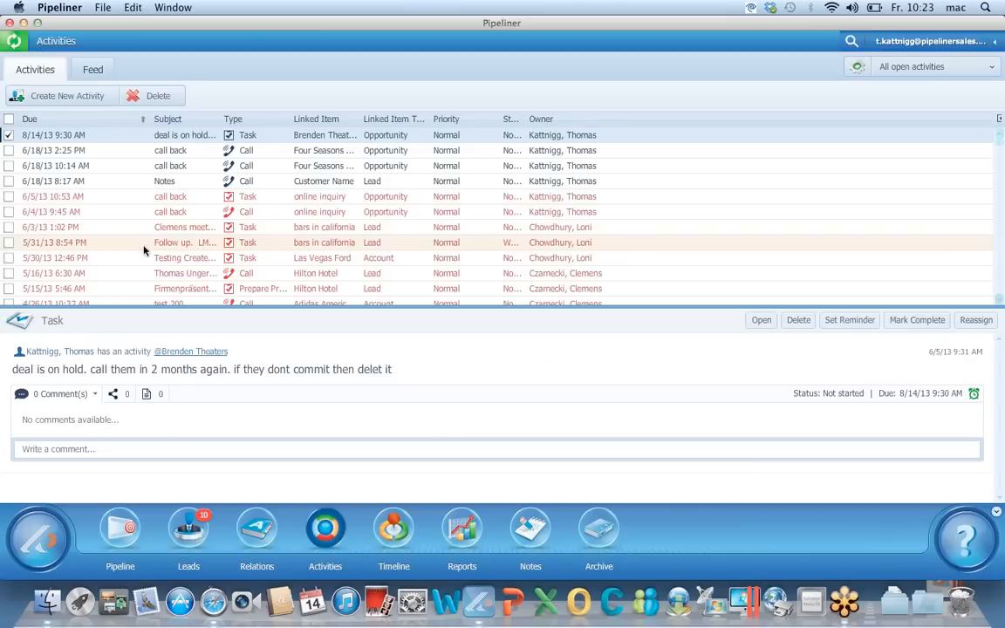
{"action": "left_click", "coordinate": [907, 71]}
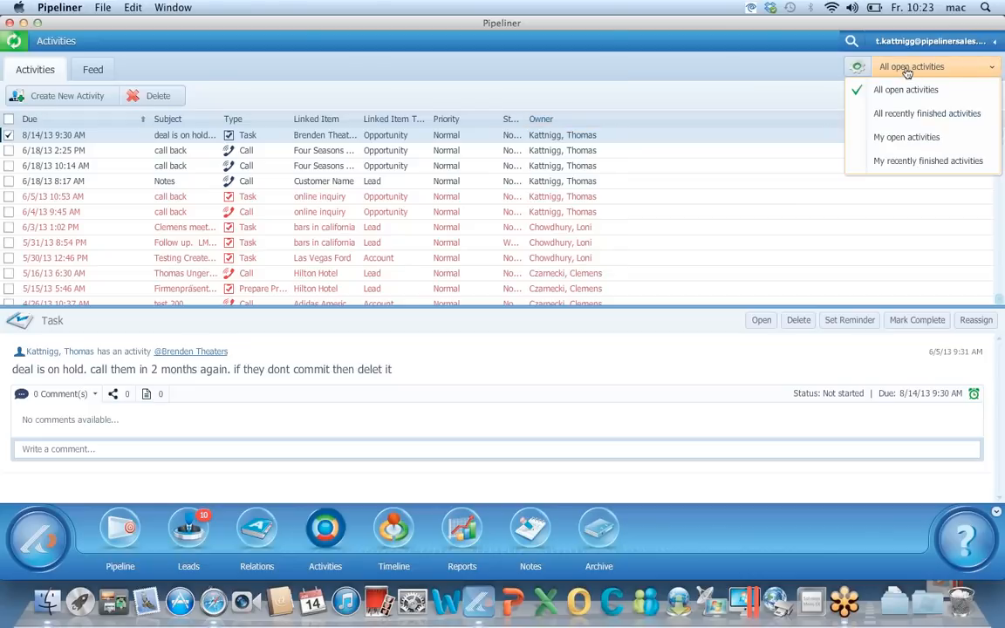
{"action": "left_click", "coordinate": [907, 137]}
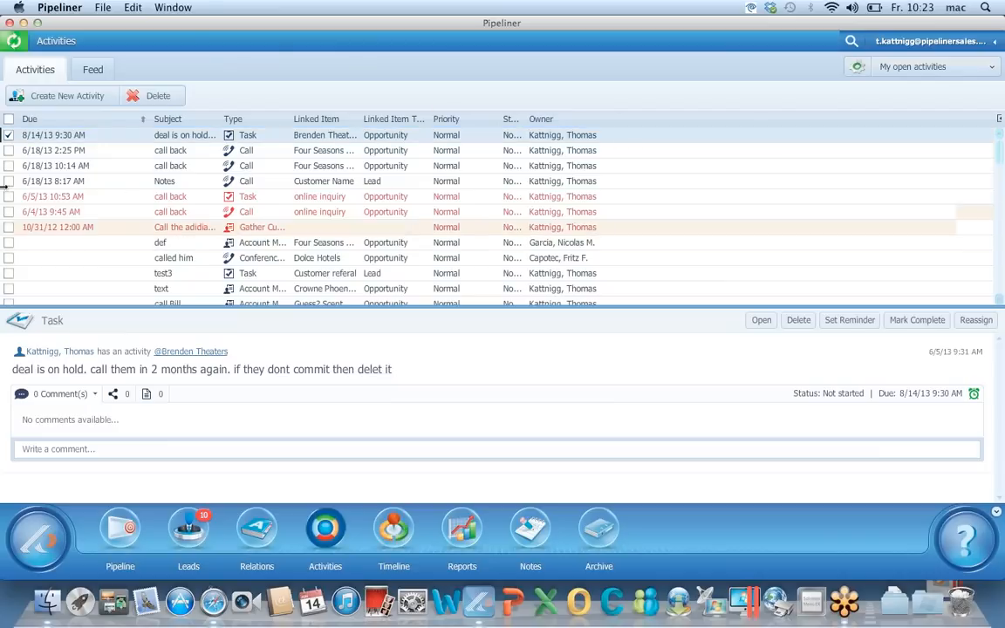
Mark the overdue 6/5/13 call back task and 6/4/13 call back call completed, saving the call
{"action": "left_click", "coordinate": [72, 199]}
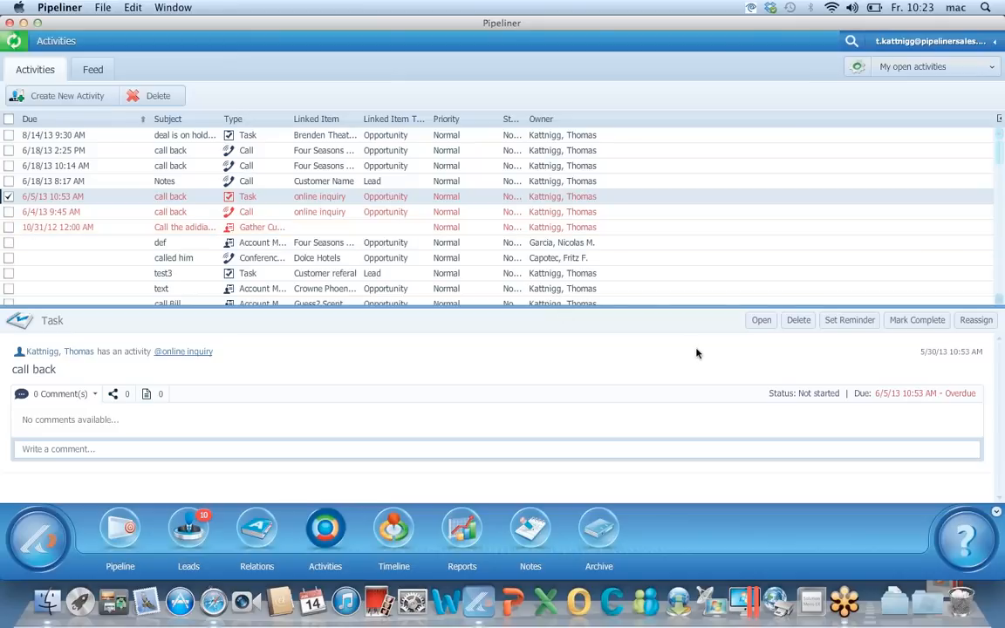
{"action": "left_click", "coordinate": [903, 321]}
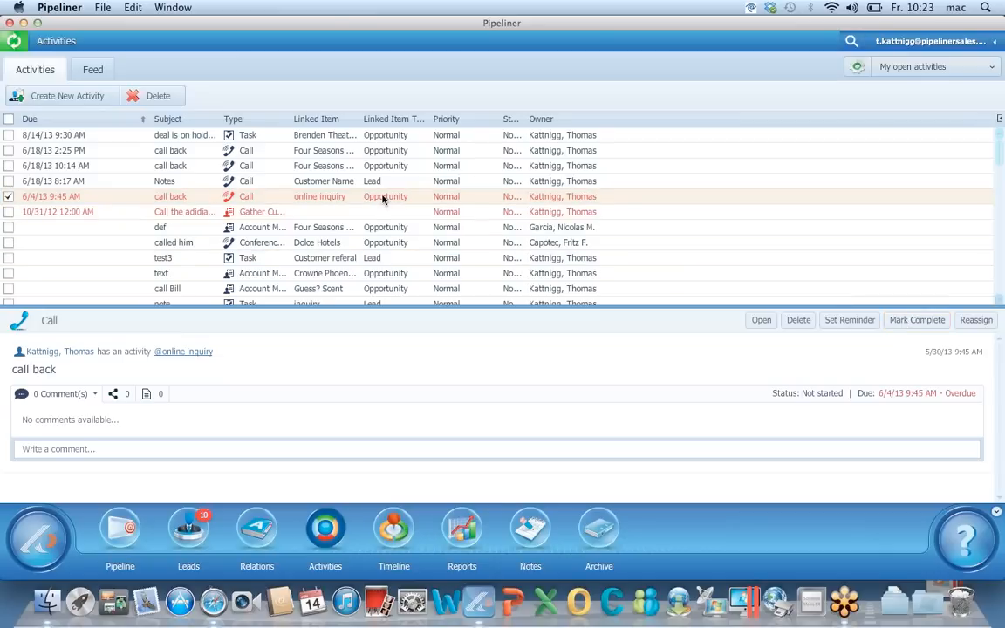
{"action": "left_click", "coordinate": [760, 321]}
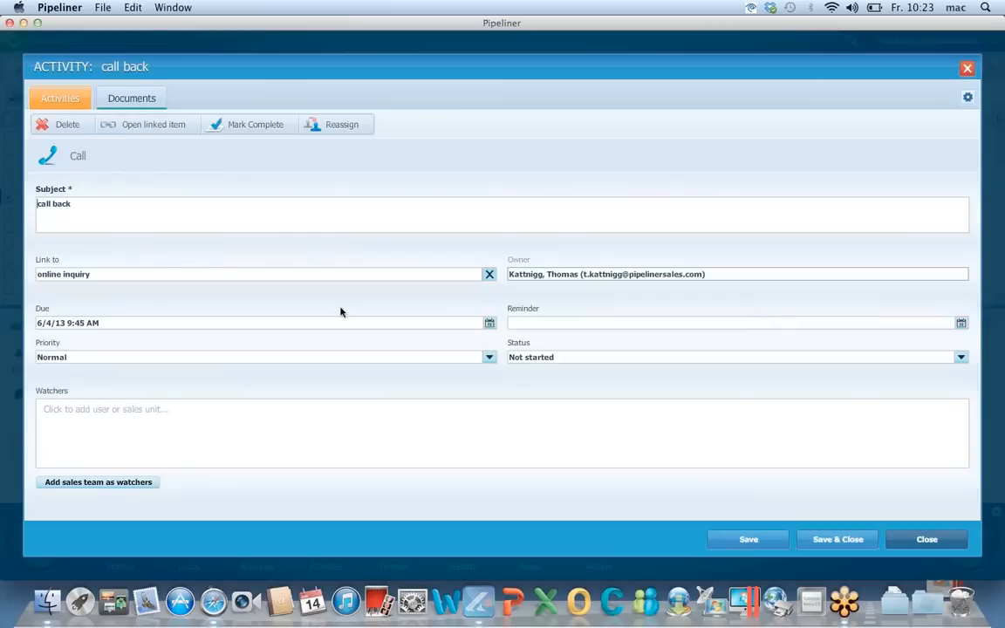
{"action": "left_click", "coordinate": [234, 128]}
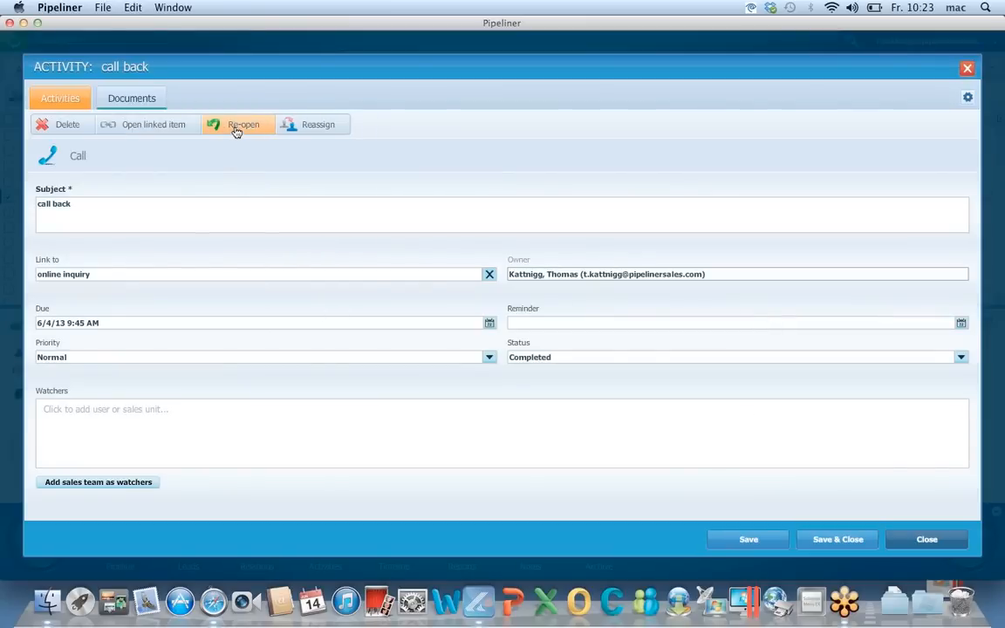
{"action": "left_click", "coordinate": [852, 542]}
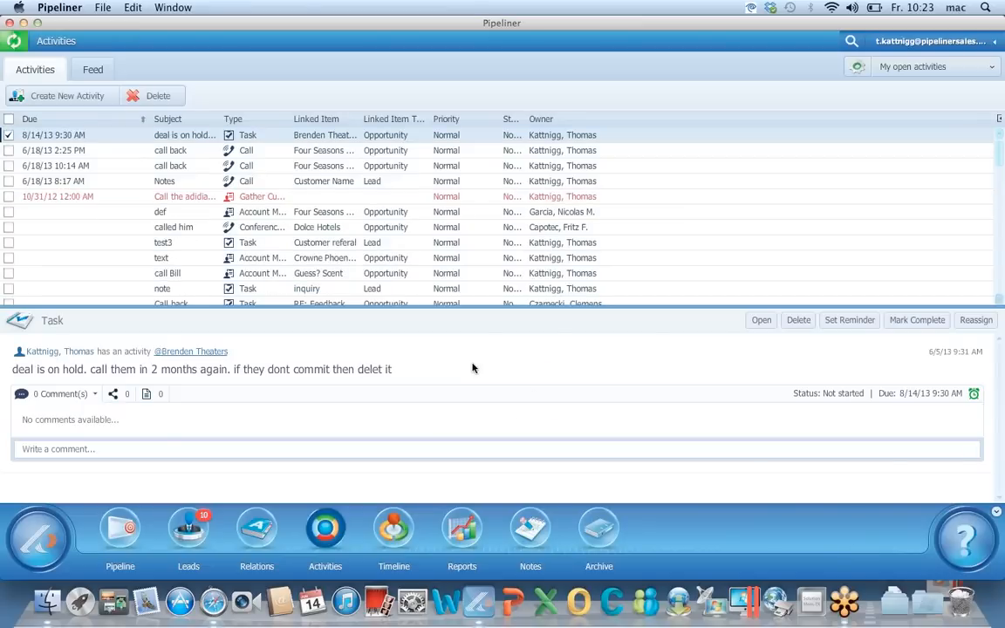
Switch the activity list back to All open activities
{"action": "left_click", "coordinate": [909, 69]}
{"action": "left_click", "coordinate": [898, 90]}
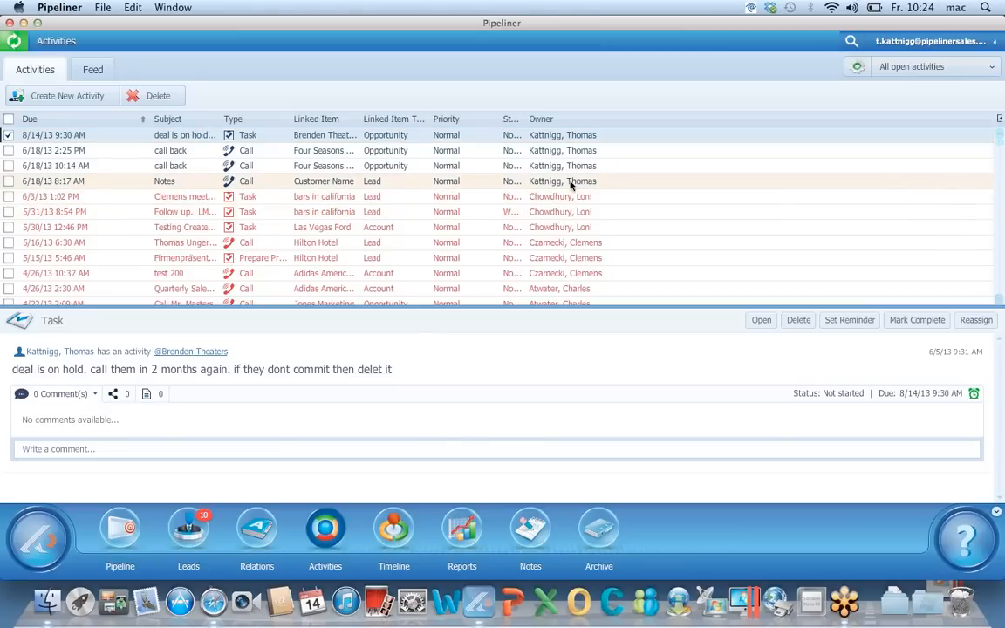
{"action": "scroll", "coordinate": [569, 227], "scroll_direction": "down", "scroll_amount": 3}
In Filter Settings, pick one owner, tick Appointment and every Status, then close Options
{"action": "scroll", "coordinate": [568, 227], "scroll_direction": "up", "scroll_amount": 3}
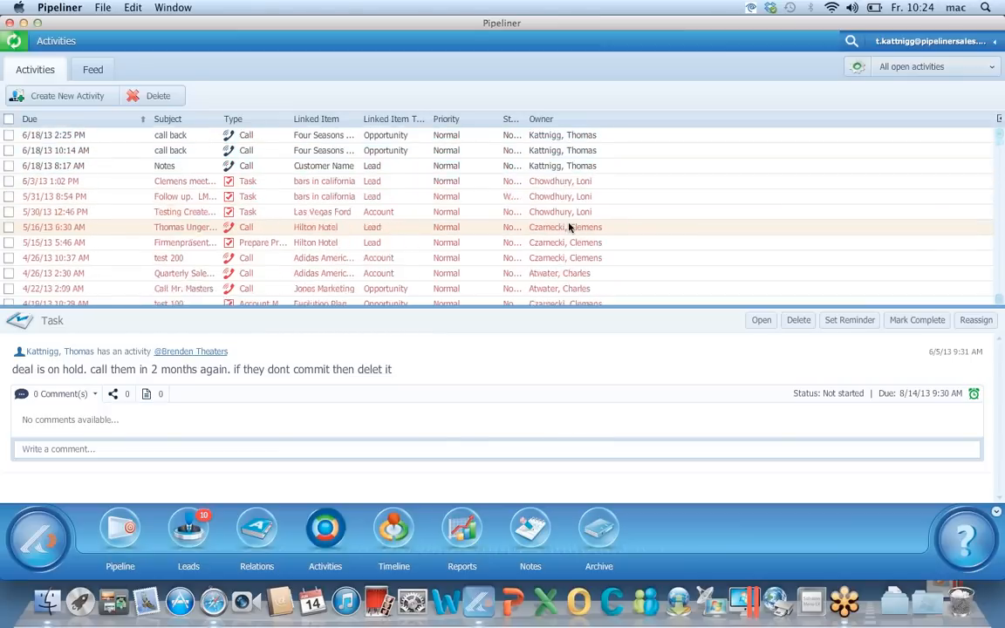
{"action": "left_click", "coordinate": [856, 70]}
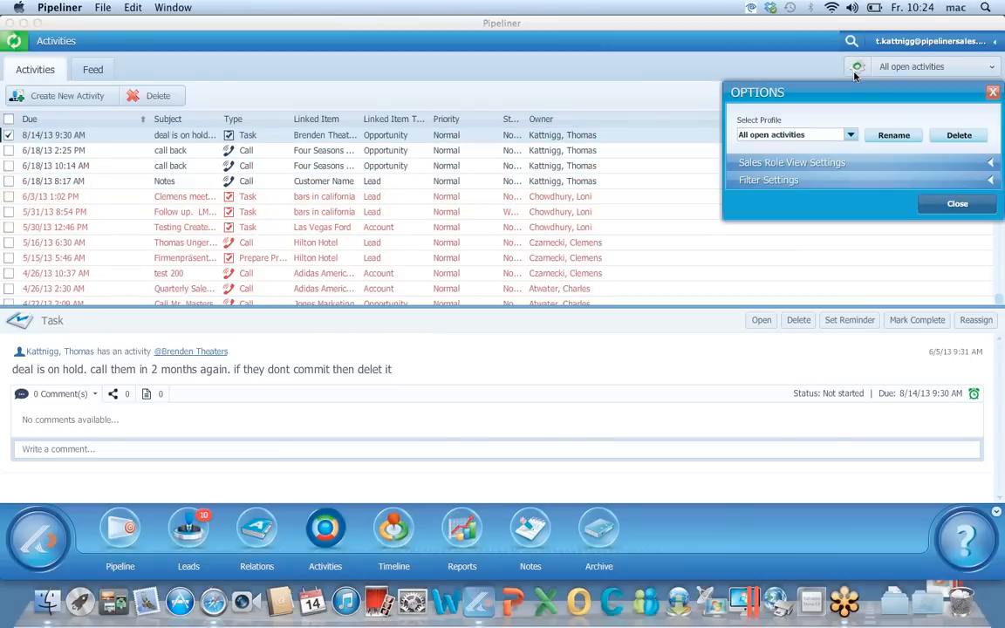
{"action": "left_click", "coordinate": [835, 181]}
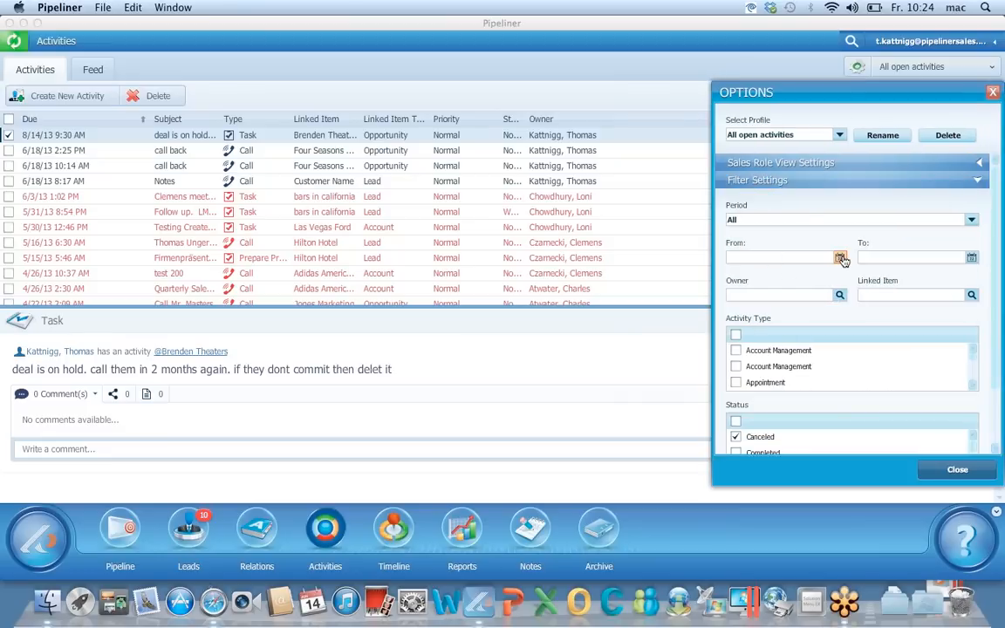
{"action": "left_click", "coordinate": [800, 294]}
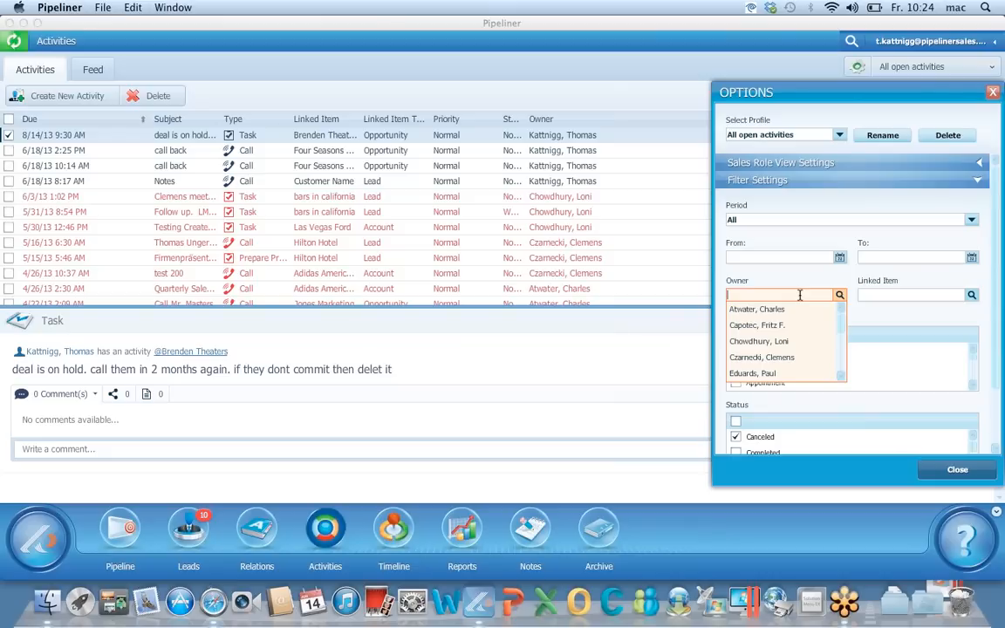
{"action": "left_click", "coordinate": [771, 356]}
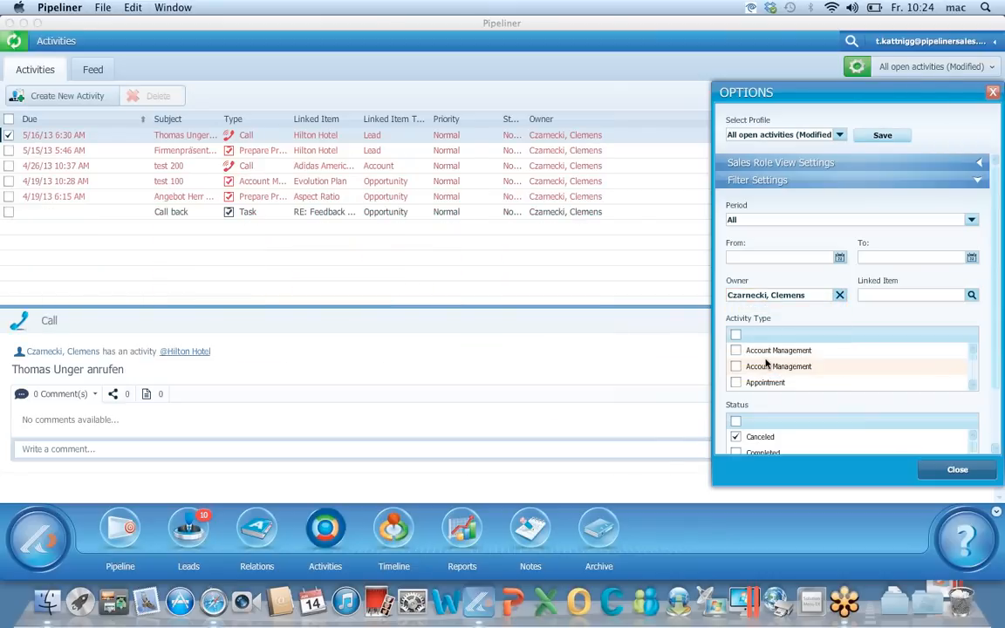
{"action": "left_click_drag", "start_coordinate": [998, 294], "coordinate": [998, 372]}
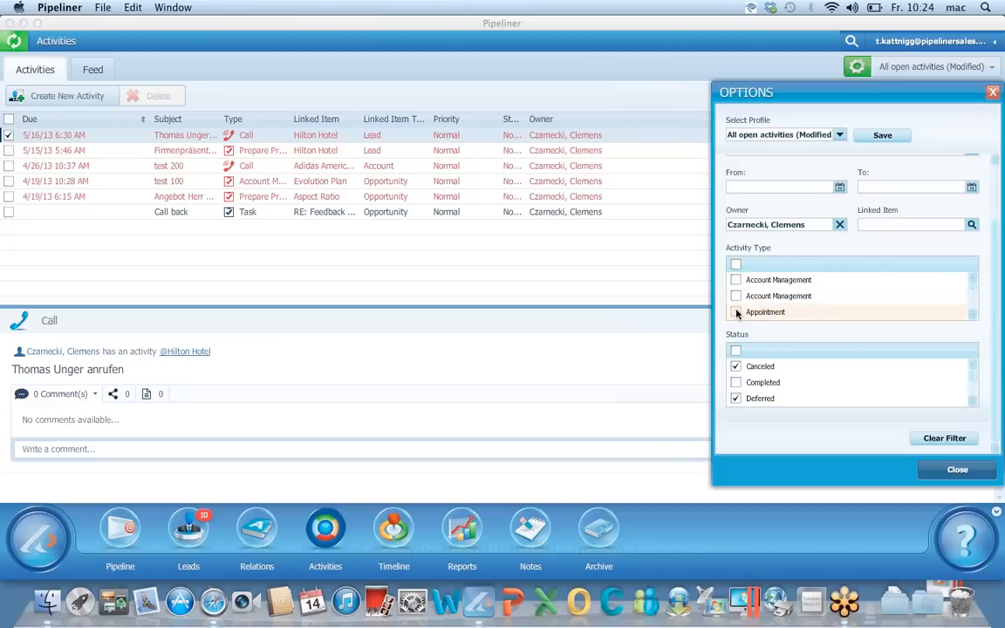
{"action": "left_click", "coordinate": [736, 312]}
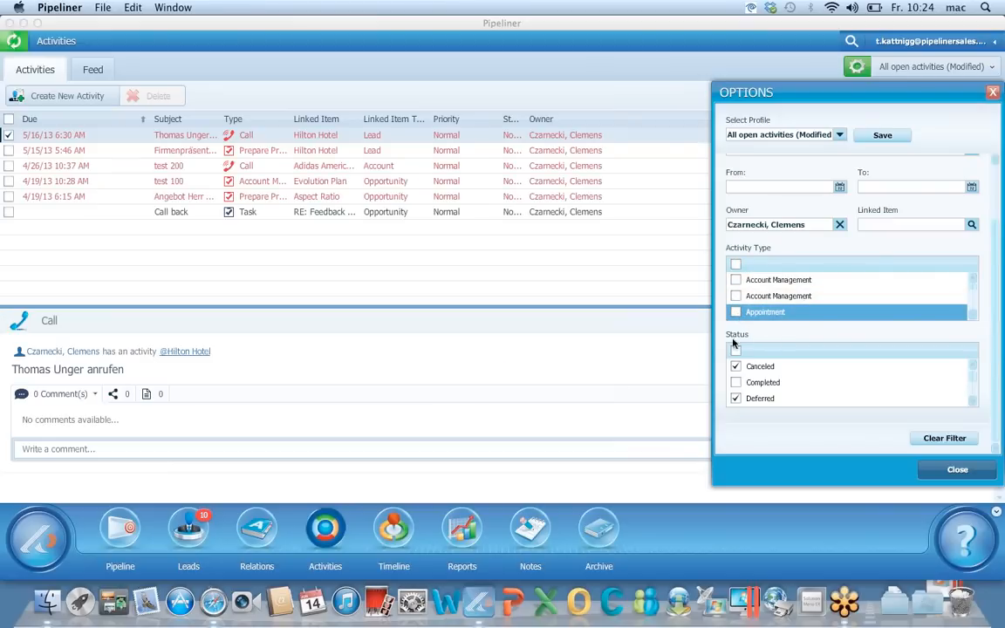
{"action": "left_click", "coordinate": [735, 352]}
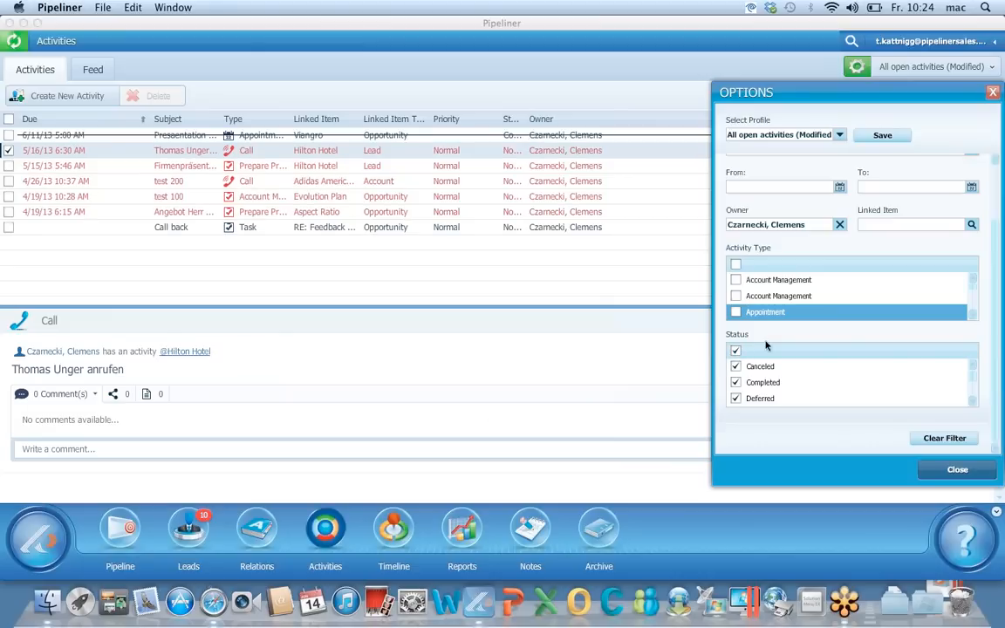
{"action": "scroll", "coordinate": [973, 400], "scroll_direction": "down", "scroll_amount": 2}
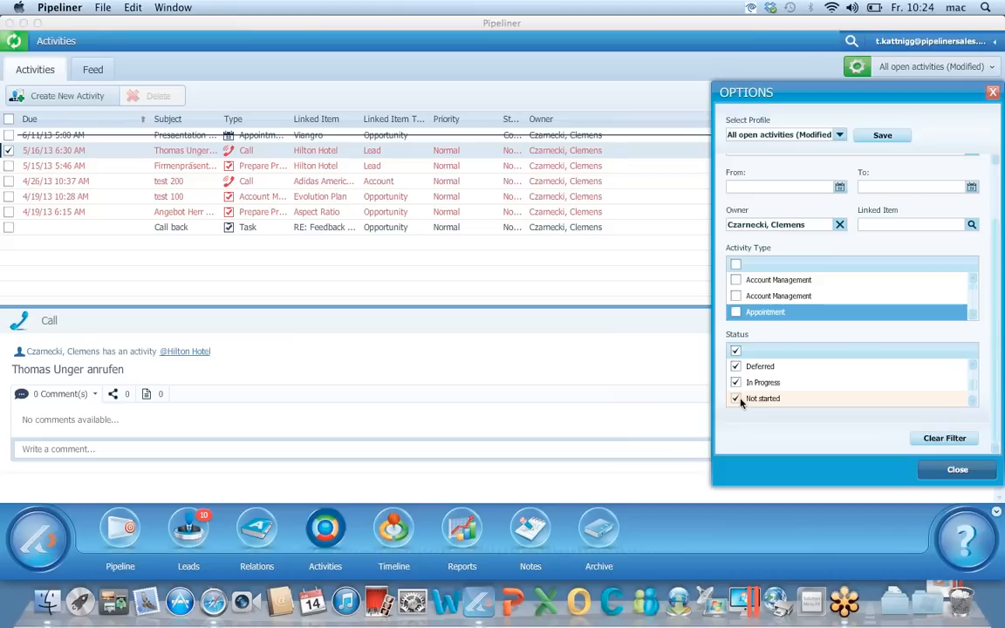
{"action": "left_click", "coordinate": [955, 470]}
Expand the pipeline's target gauge and cycle it to Real Target: $516,000.00, 103% of 500000
{"action": "left_click", "coordinate": [120, 527]}
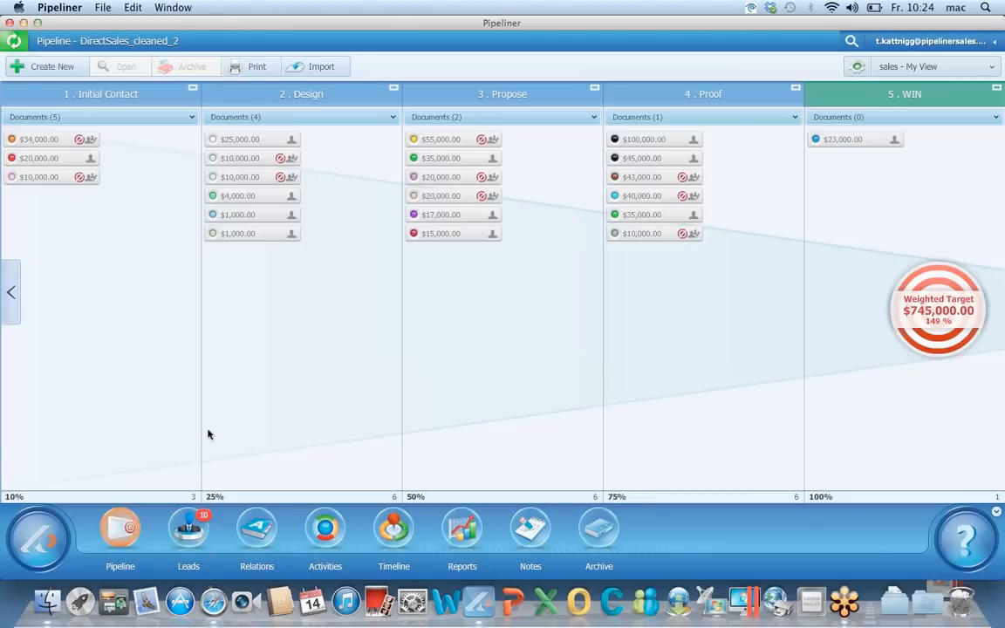
{"action": "mouse_move", "coordinate": [439, 218]}
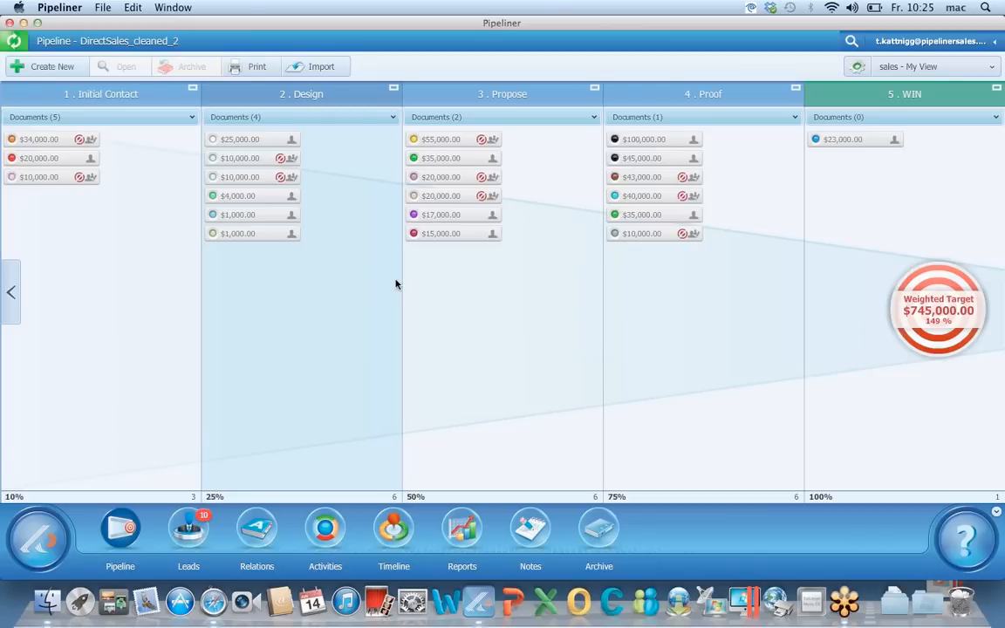
{"action": "left_click", "coordinate": [936, 305]}
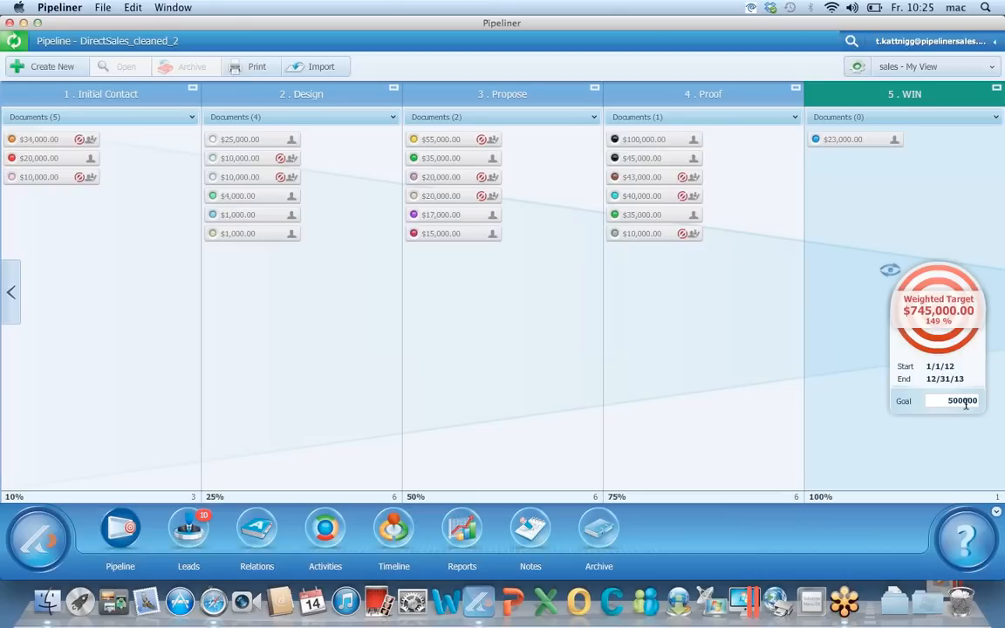
{"action": "left_click", "coordinate": [890, 271]}
{"action": "left_click", "coordinate": [890, 271]}
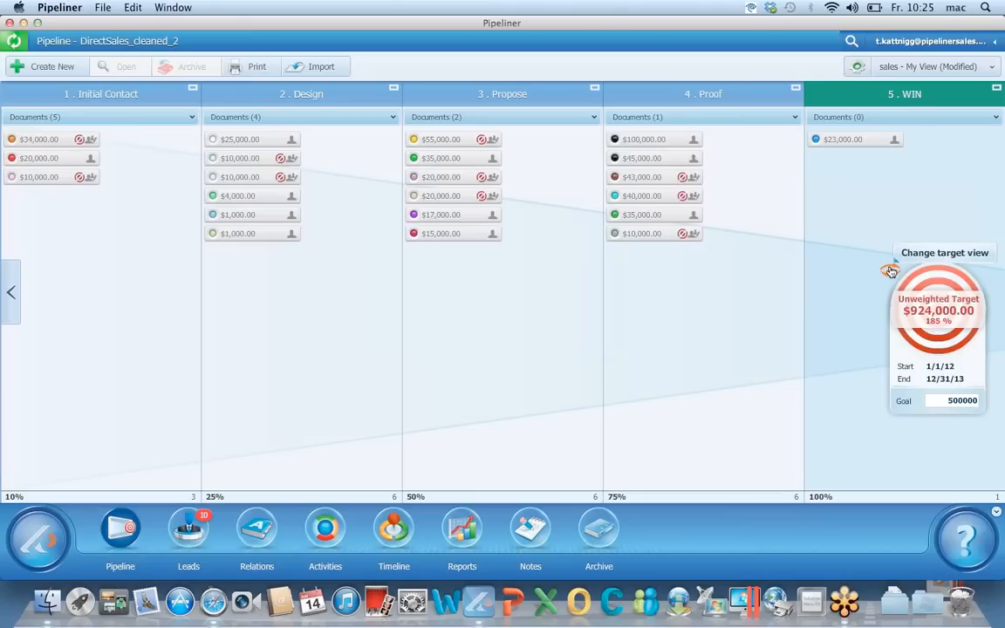
{"action": "left_click", "coordinate": [890, 271]}
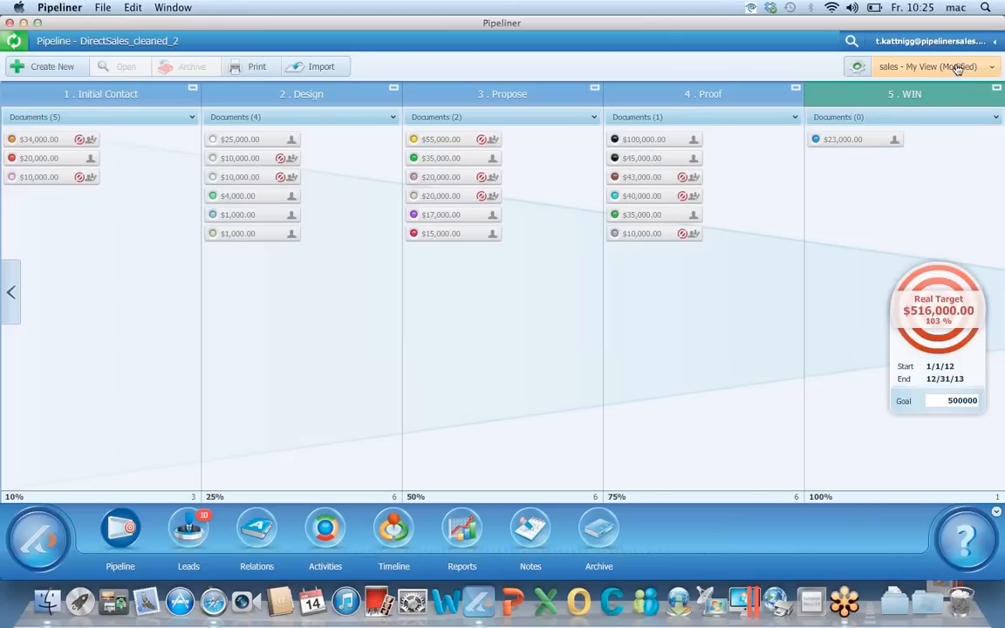
Switch between two salespeople's saved pipeline views and set the target to the unweighted total
{"action": "left_click", "coordinate": [956, 69]}
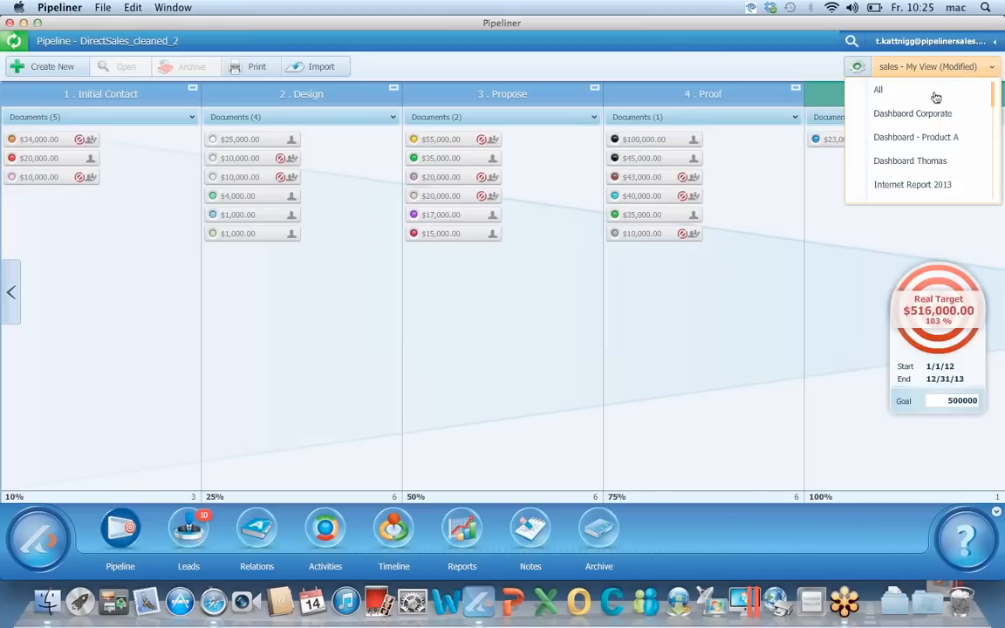
{"action": "scroll", "coordinate": [916, 142], "scroll_direction": "down", "scroll_amount": 8}
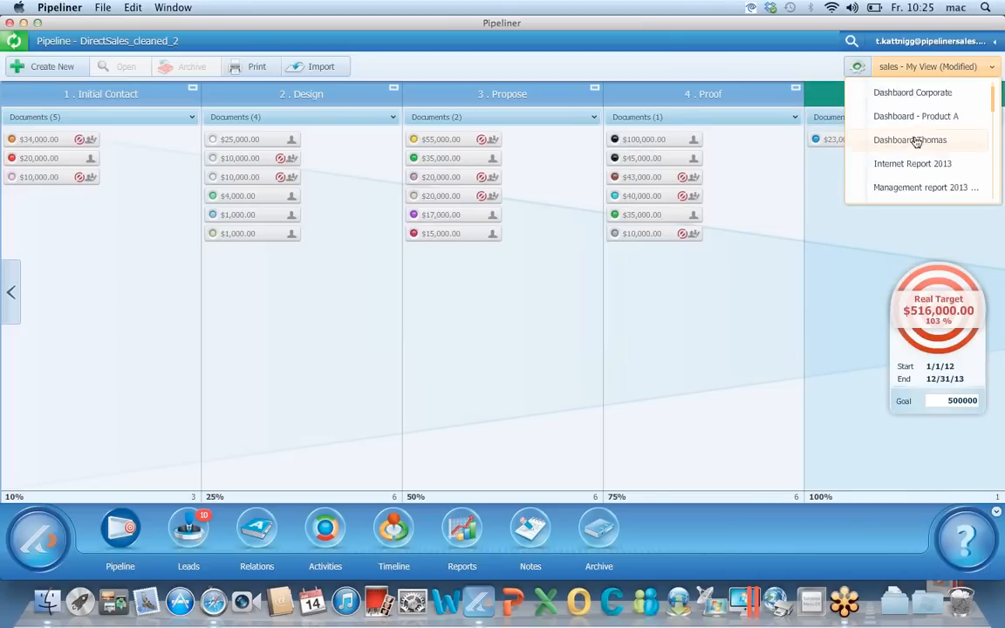
{"action": "scroll", "coordinate": [916, 142], "scroll_direction": "down", "scroll_amount": 4}
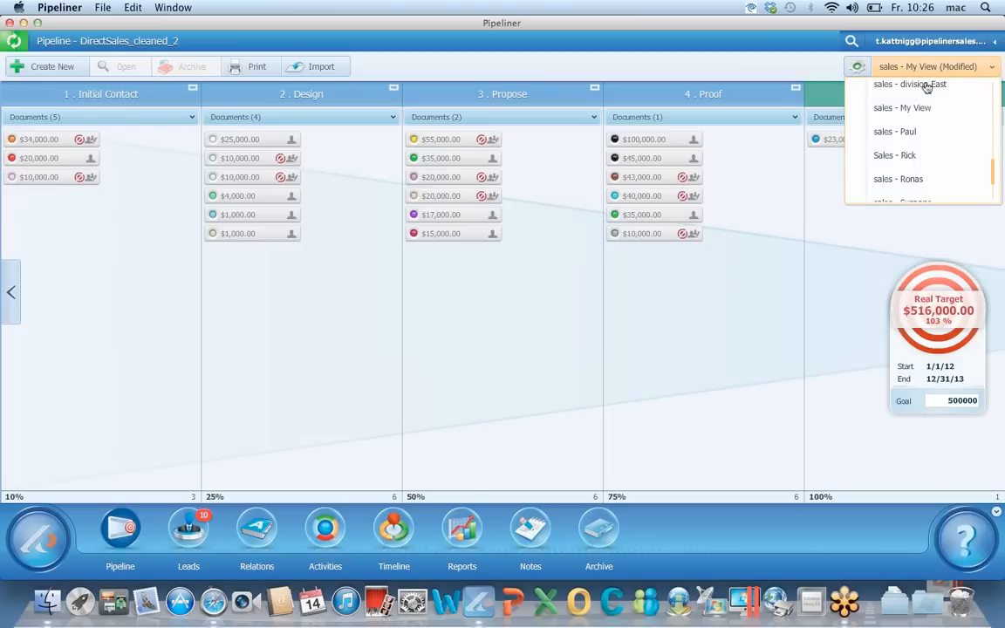
{"action": "left_click", "coordinate": [903, 132]}
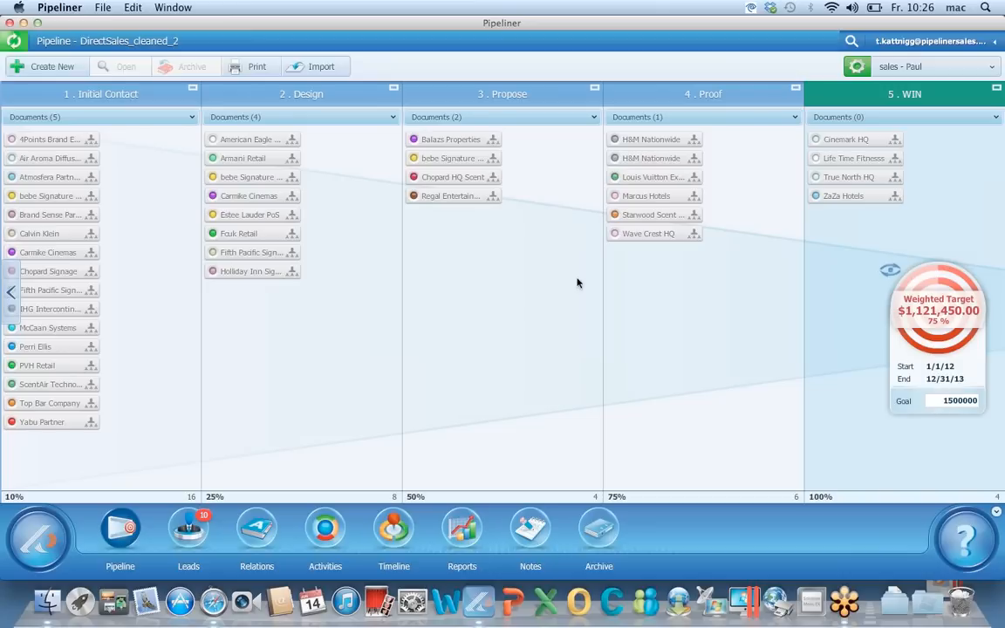
{"action": "left_click", "coordinate": [906, 71]}
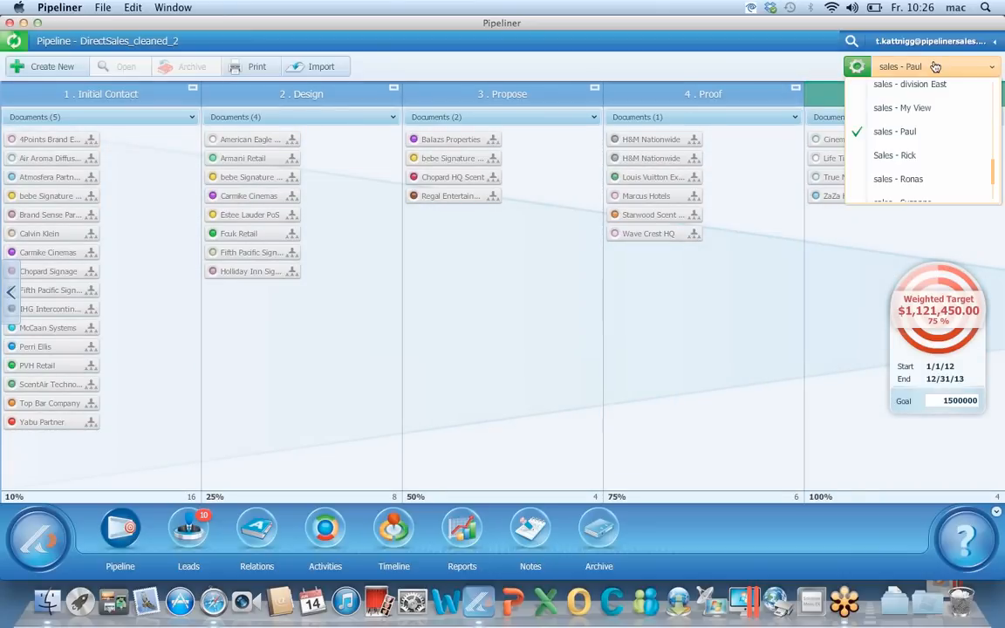
{"action": "left_click", "coordinate": [907, 155]}
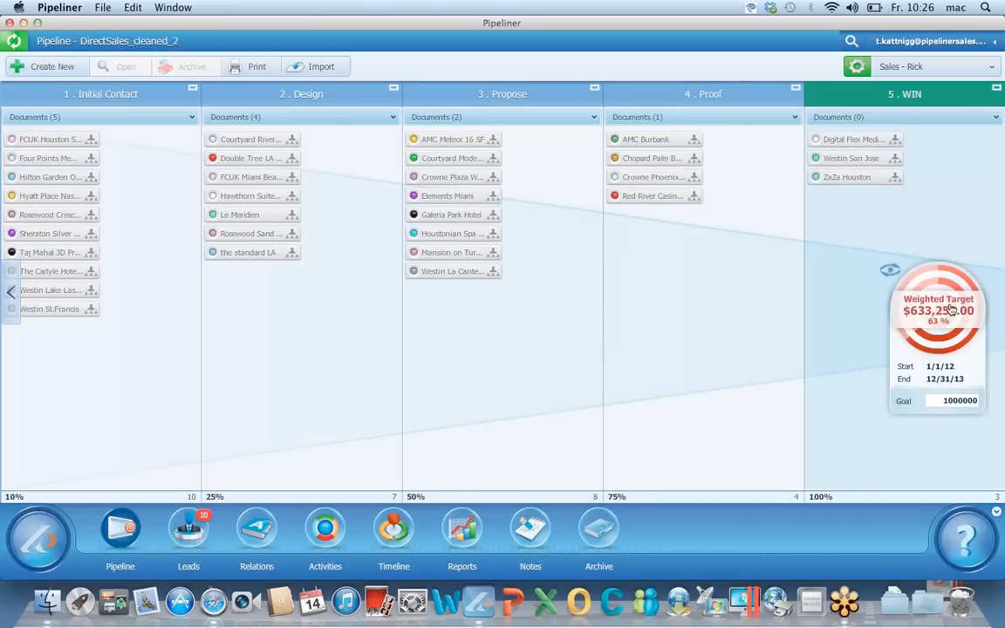
{"action": "left_click", "coordinate": [891, 271]}
Try the 'sales - division East' view, then apply 'sales - division NY' and reopen the profile list
{"action": "left_click", "coordinate": [922, 74]}
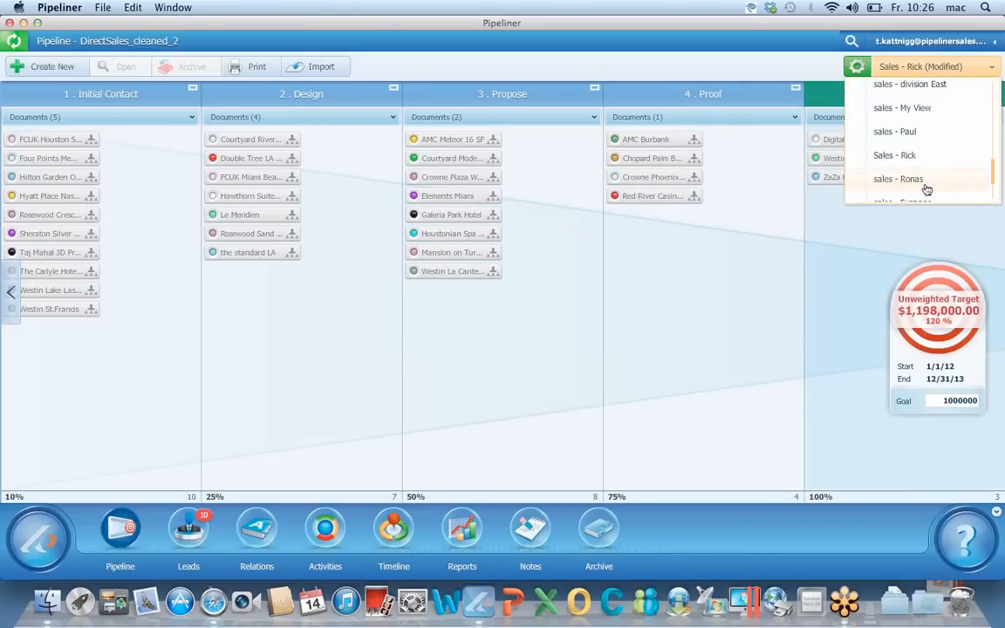
{"action": "left_click", "coordinate": [925, 85]}
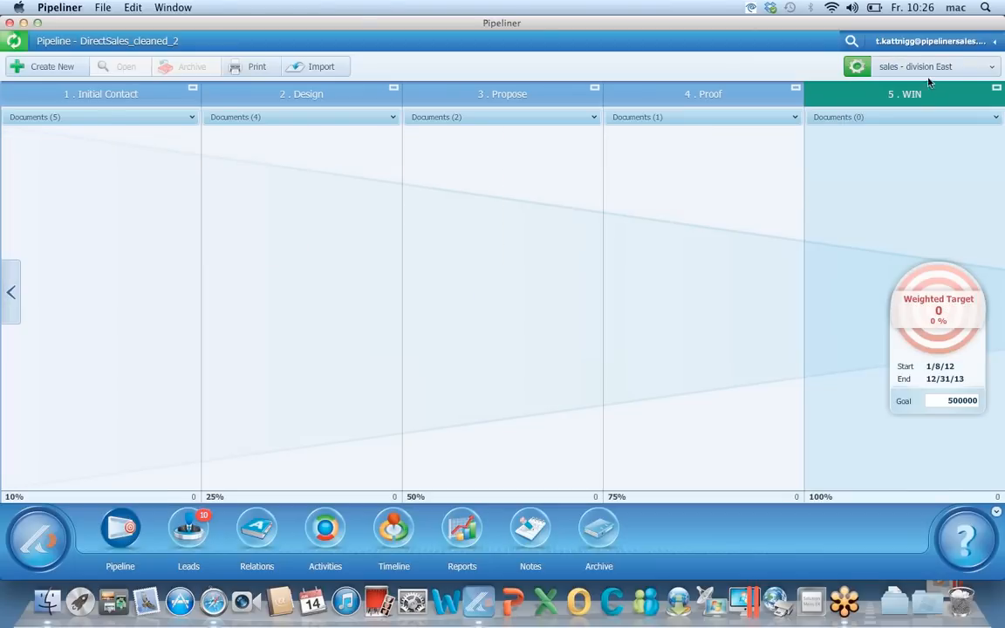
{"action": "left_click", "coordinate": [937, 68]}
{"action": "scroll", "coordinate": [936, 159], "scroll_direction": "up", "scroll_amount": 2}
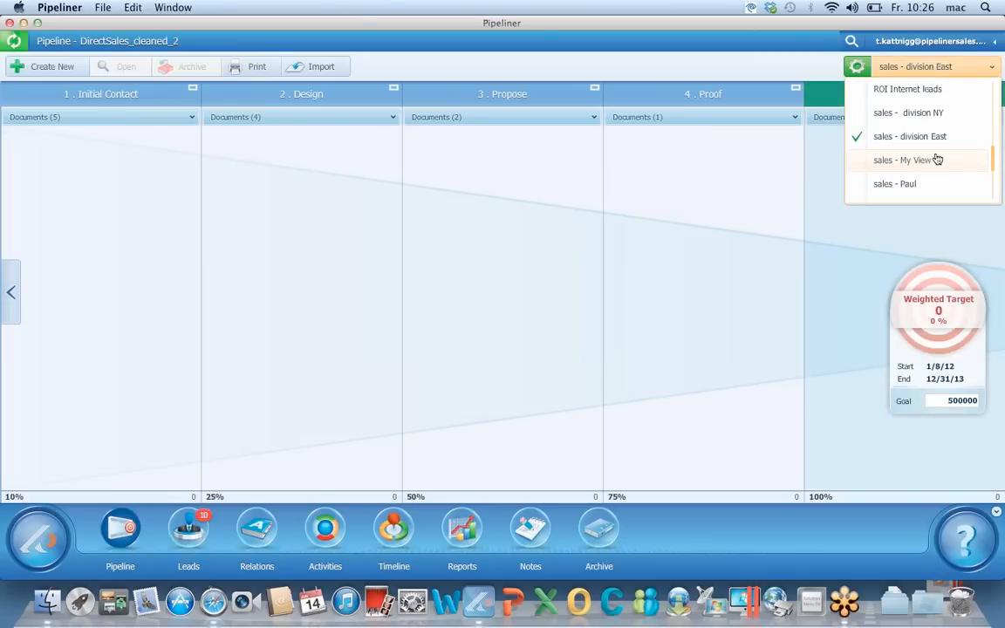
{"action": "left_click", "coordinate": [933, 113]}
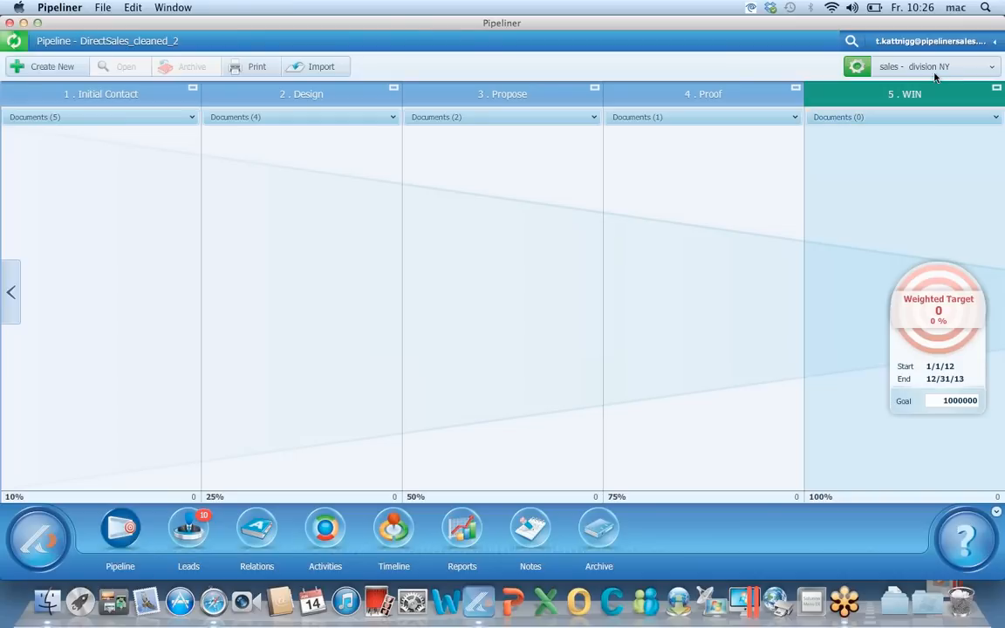
{"action": "left_click", "coordinate": [935, 70]}
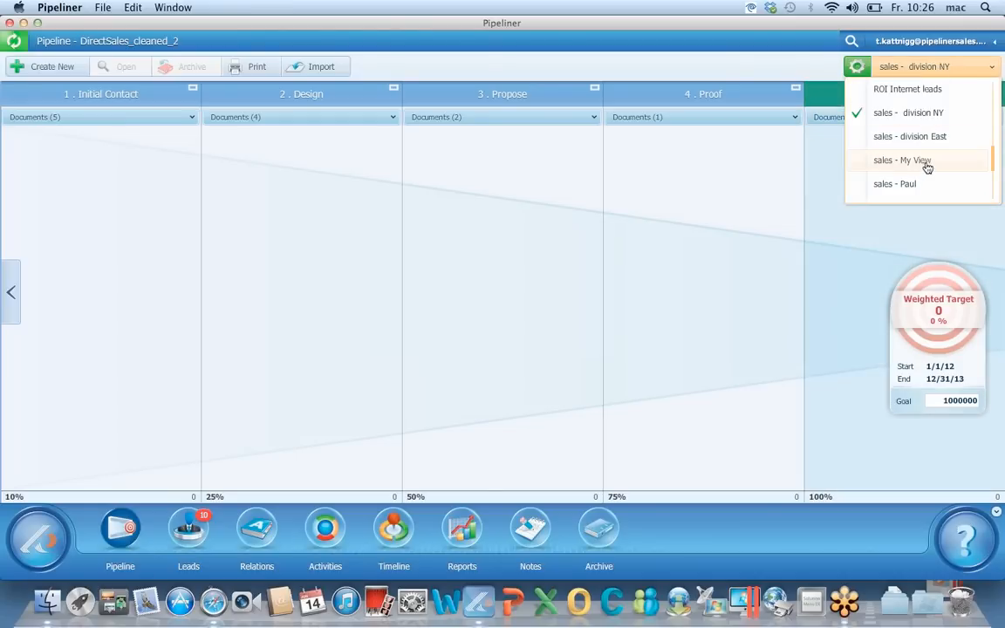
Turn off the current profile's filtering and switch the pipeline to the All profile
{"action": "left_click", "coordinate": [856, 66]}
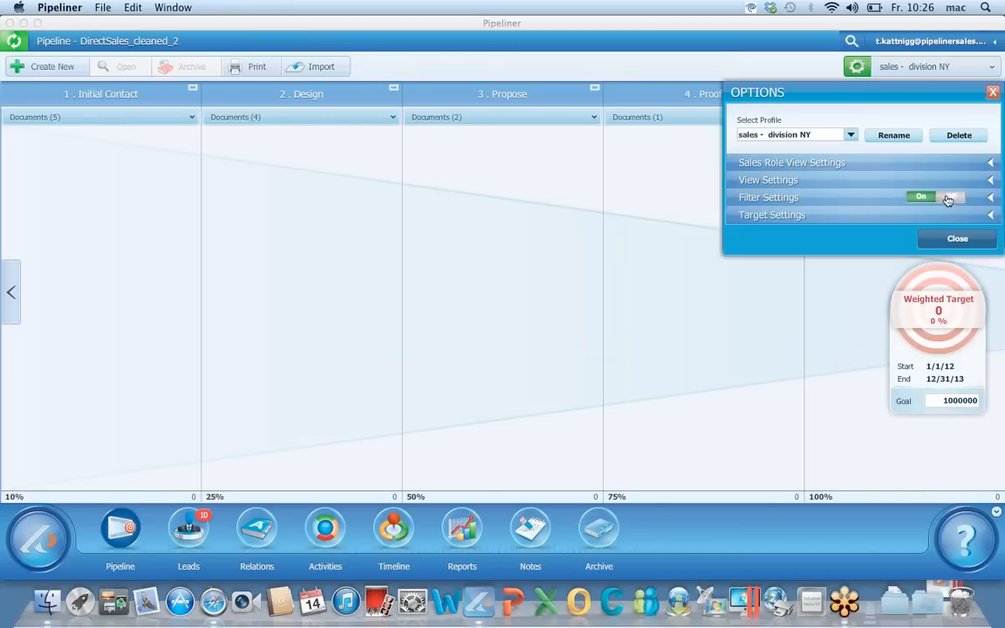
{"action": "left_click", "coordinate": [948, 198]}
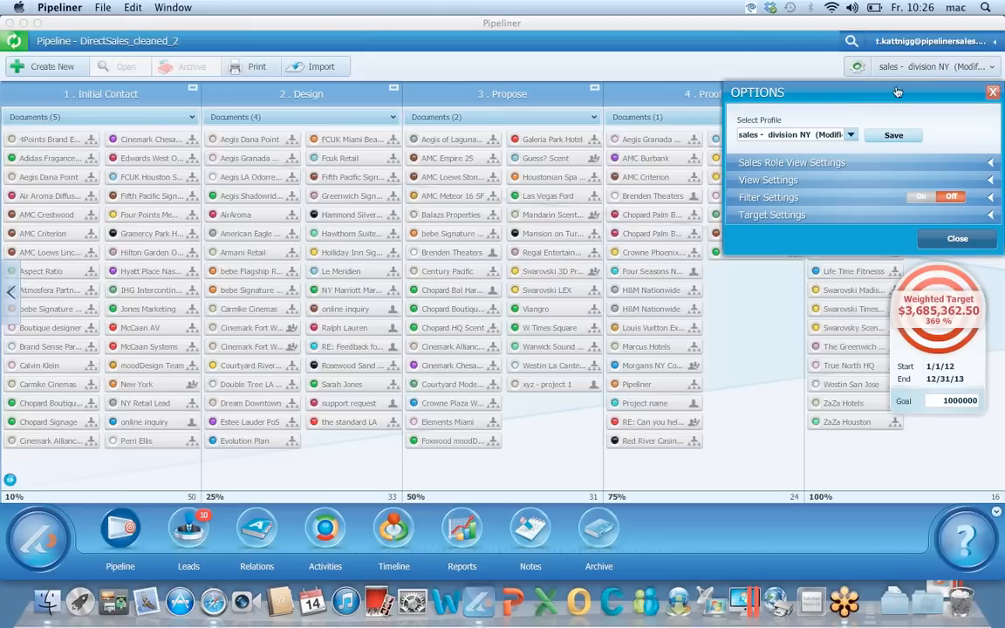
{"action": "left_click", "coordinate": [928, 70]}
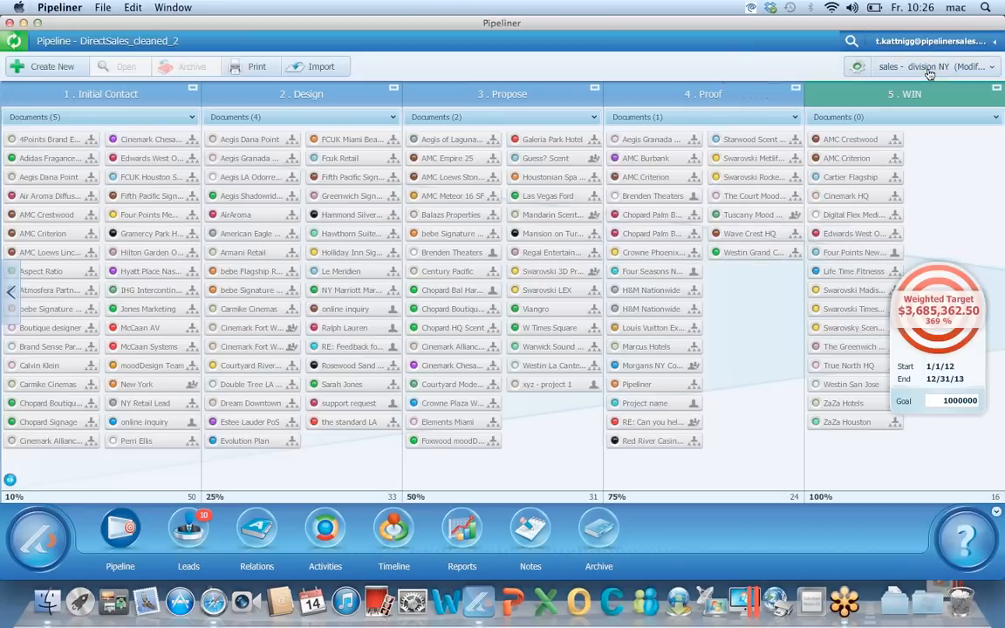
{"action": "left_click", "coordinate": [929, 70]}
{"action": "scroll", "coordinate": [919, 117], "scroll_direction": "up", "scroll_amount": 10}
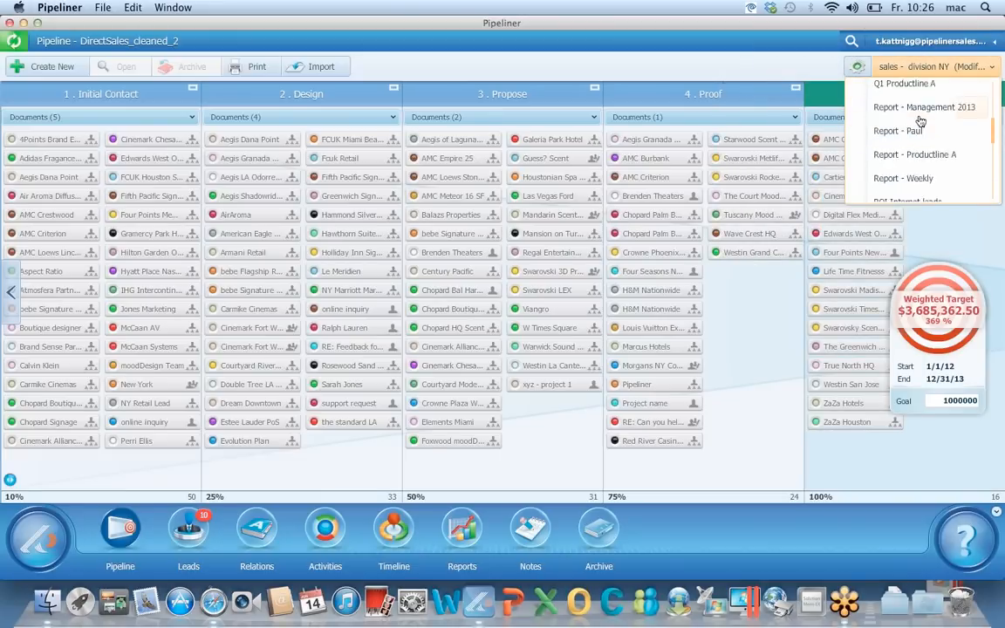
{"action": "left_click", "coordinate": [906, 92]}
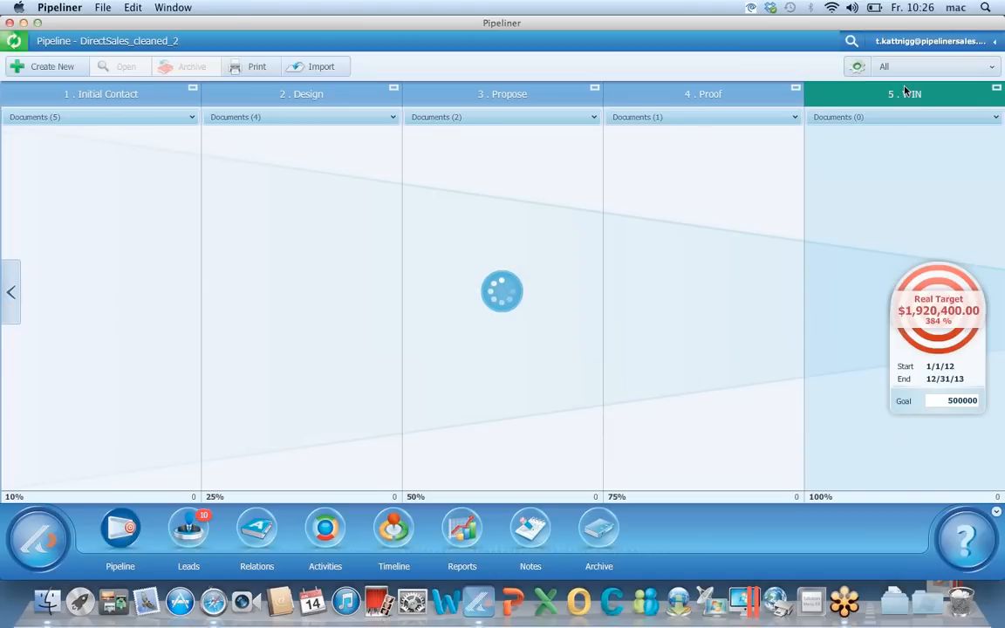
Filter to the NY Headquarters International sales unit and the Aroma Marketing product line
{"action": "left_click", "coordinate": [858, 68]}
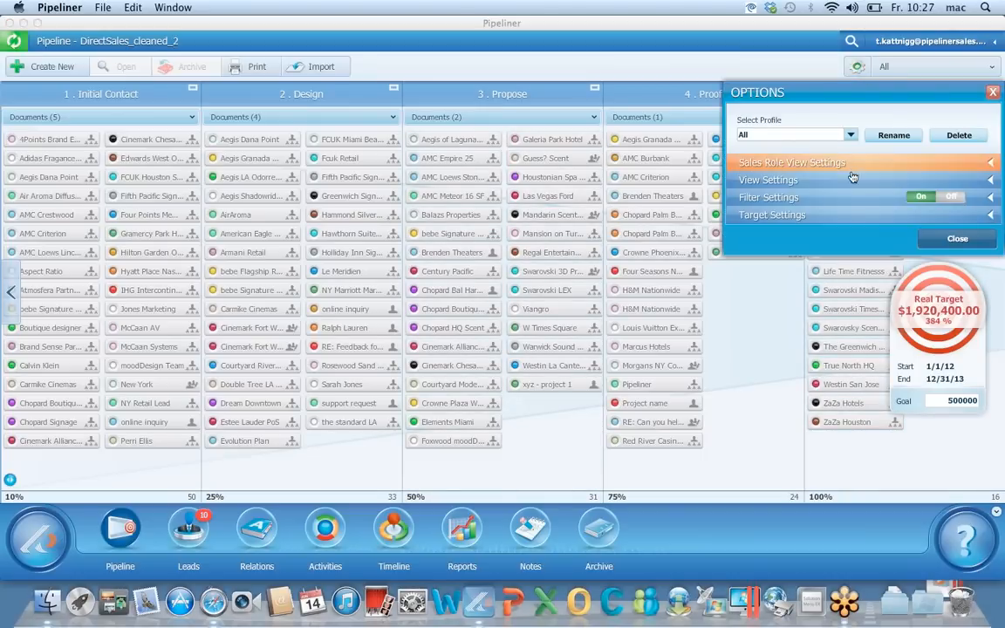
{"action": "left_click", "coordinate": [855, 199]}
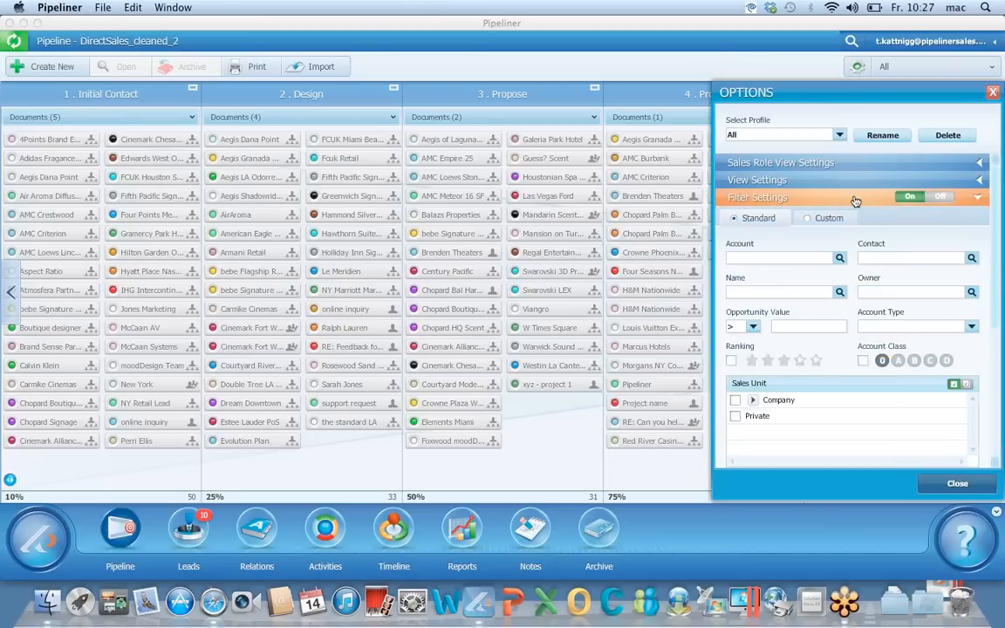
{"action": "scroll", "coordinate": [818, 243], "scroll_direction": "down", "scroll_amount": 4}
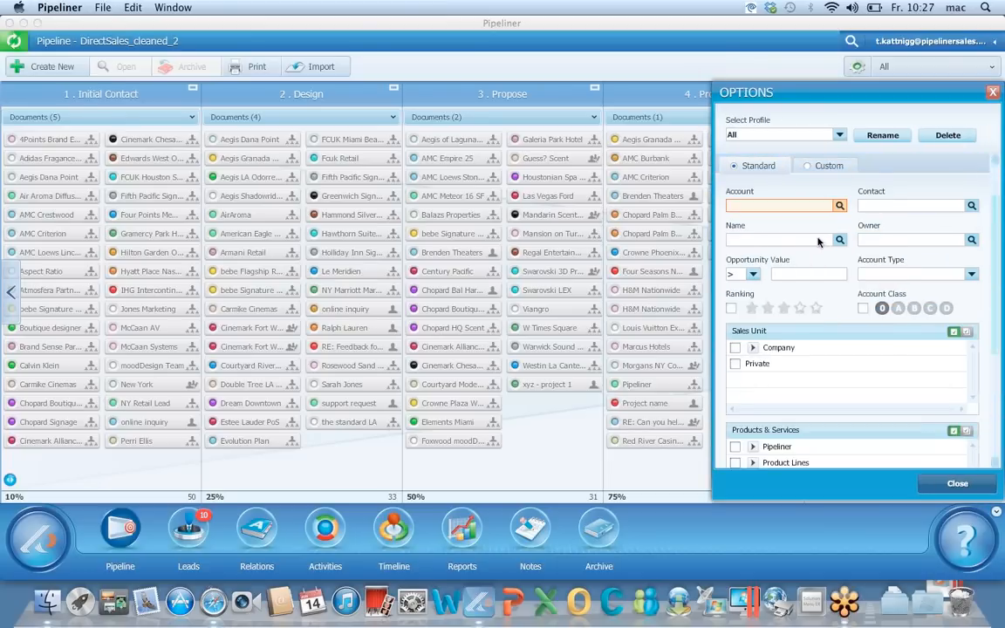
{"action": "left_click", "coordinate": [753, 296]}
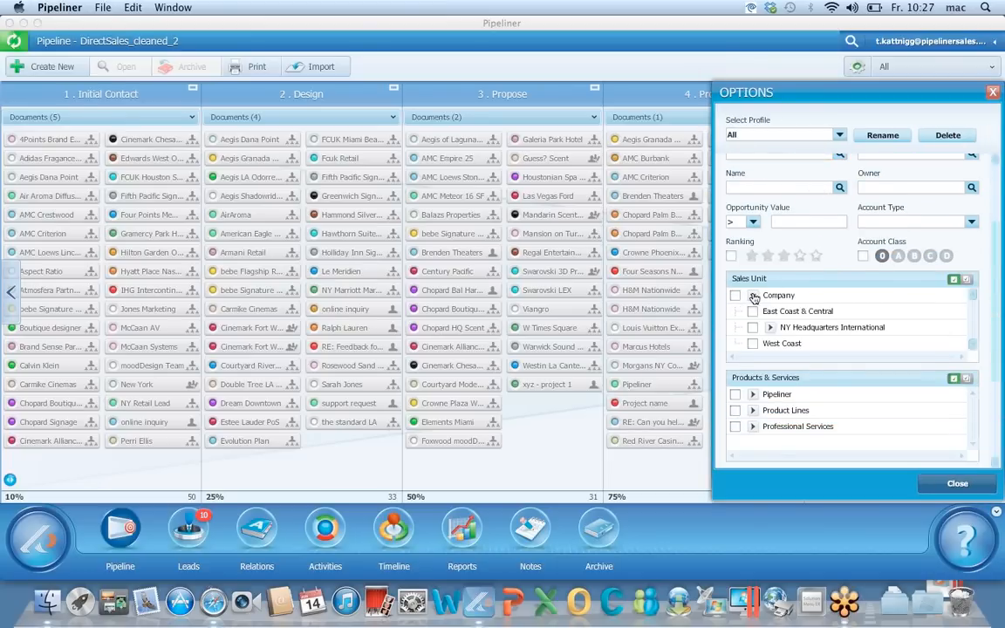
{"action": "left_click", "coordinate": [751, 328]}
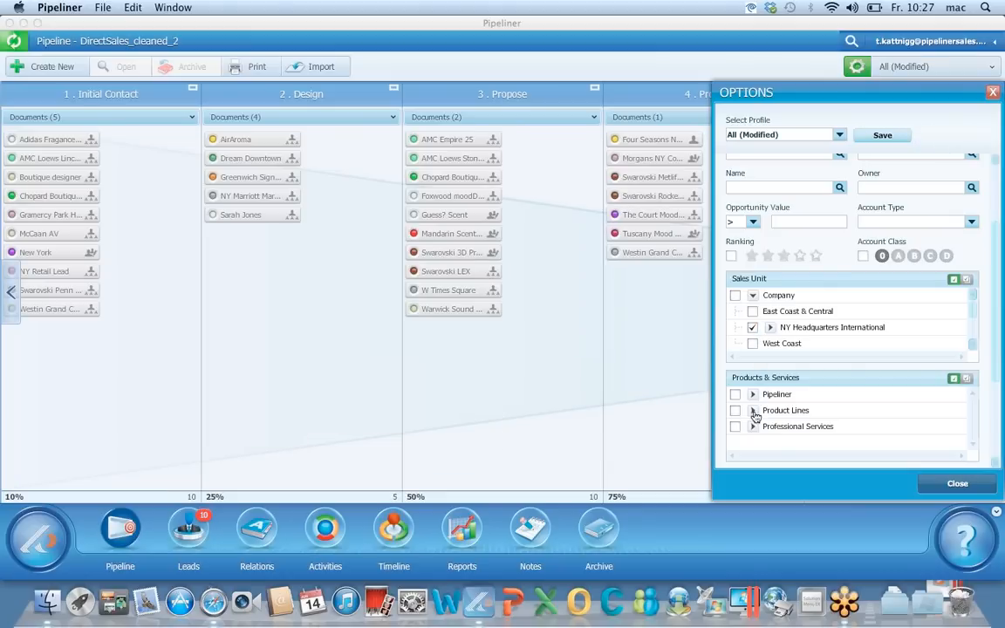
{"action": "left_click", "coordinate": [752, 411]}
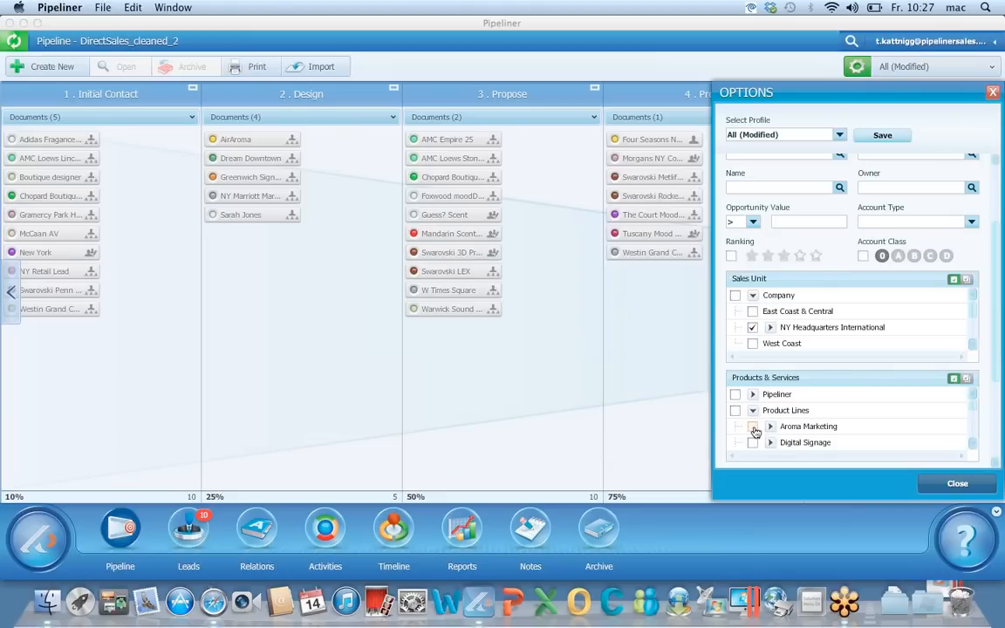
{"action": "left_click", "coordinate": [753, 427]}
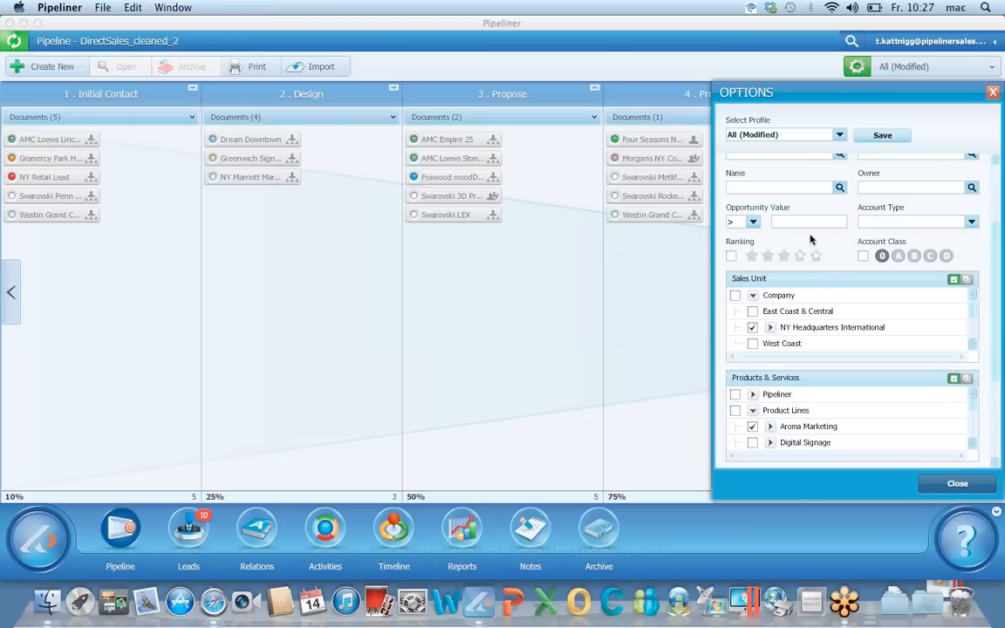
{"action": "left_click", "coordinate": [462, 528]}
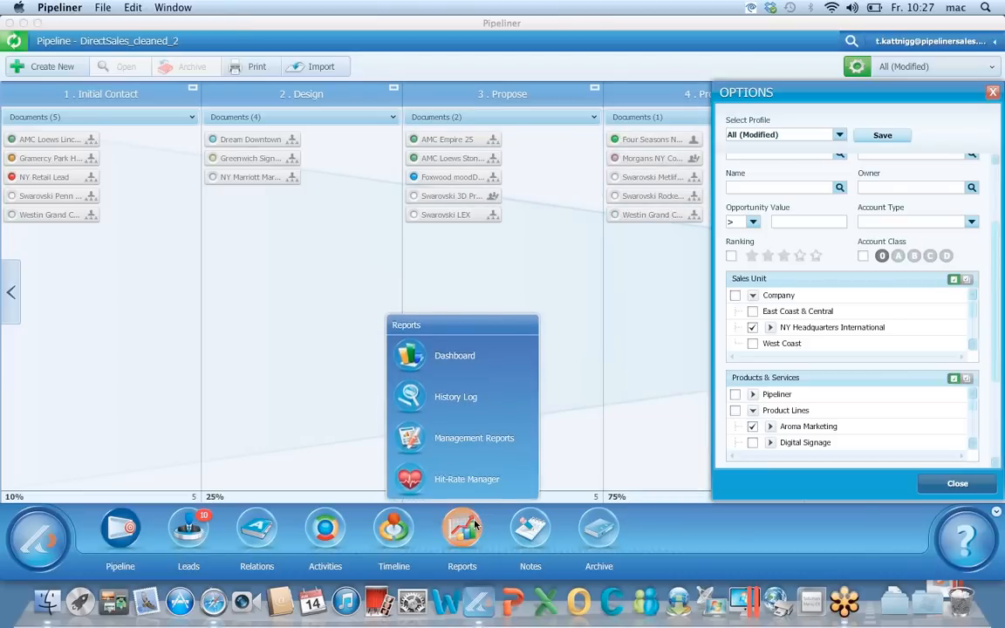
Open Management Reports and scroll the NY Headquarters International opportunities to the $633,000.00 grand total
{"action": "left_click", "coordinate": [466, 449]}
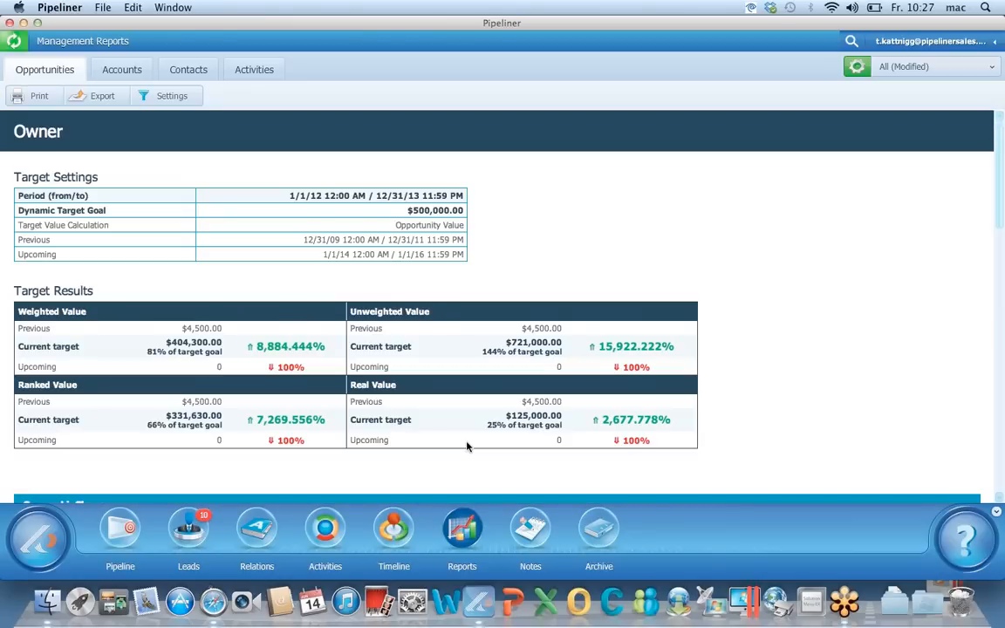
{"action": "scroll", "coordinate": [757, 230], "scroll_direction": "down", "scroll_amount": 3}
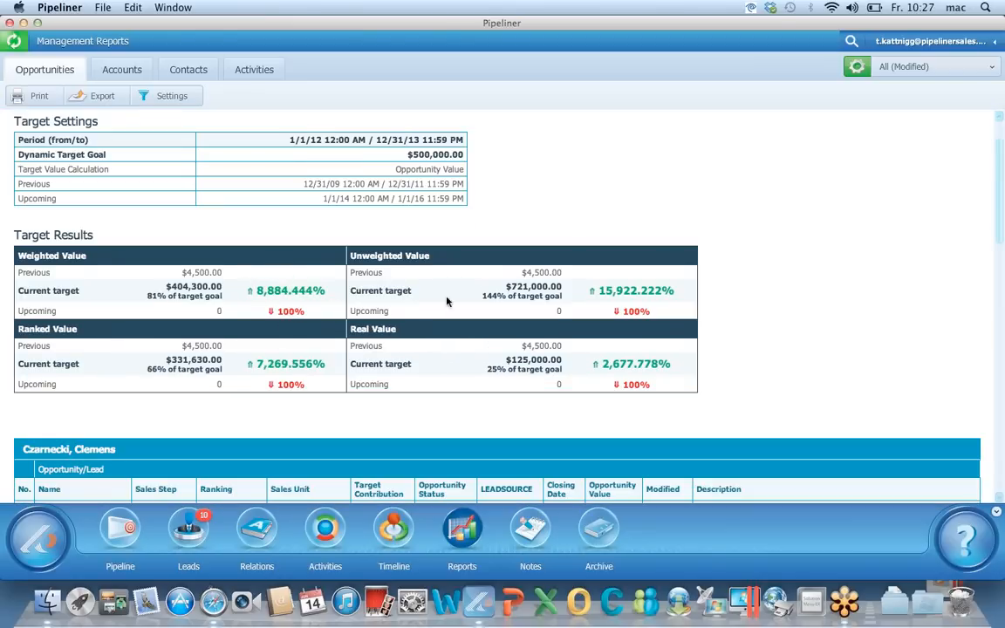
{"action": "scroll", "coordinate": [769, 280], "scroll_direction": "down", "scroll_amount": 10}
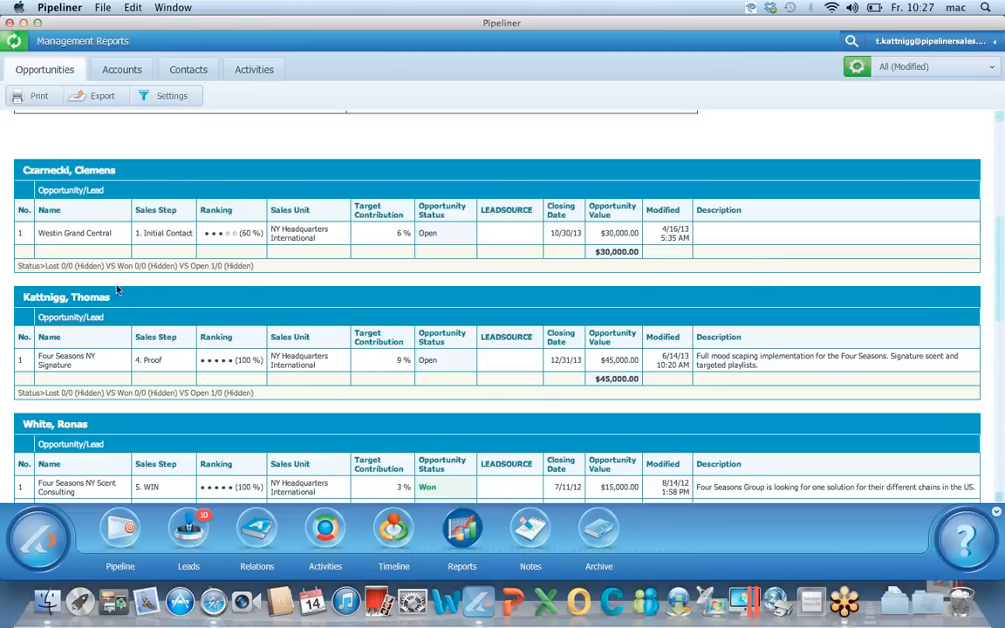
{"action": "left_click", "coordinate": [855, 67]}
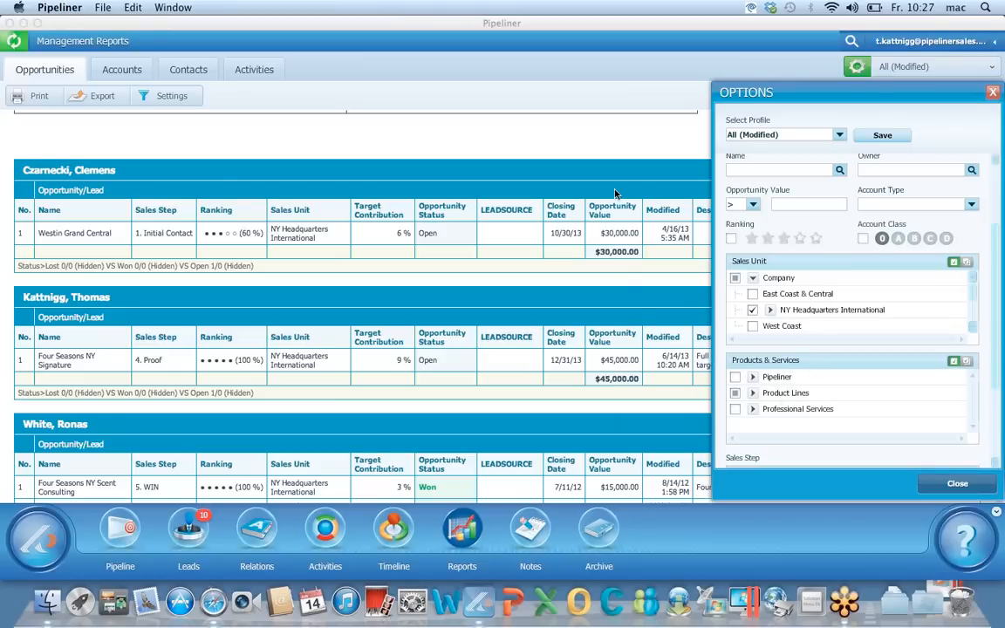
{"action": "left_click", "coordinate": [522, 251]}
{"action": "scroll", "coordinate": [520, 252], "scroll_direction": "down", "scroll_amount": 1}
{"action": "scroll", "coordinate": [521, 252], "scroll_direction": "down", "scroll_amount": 15}
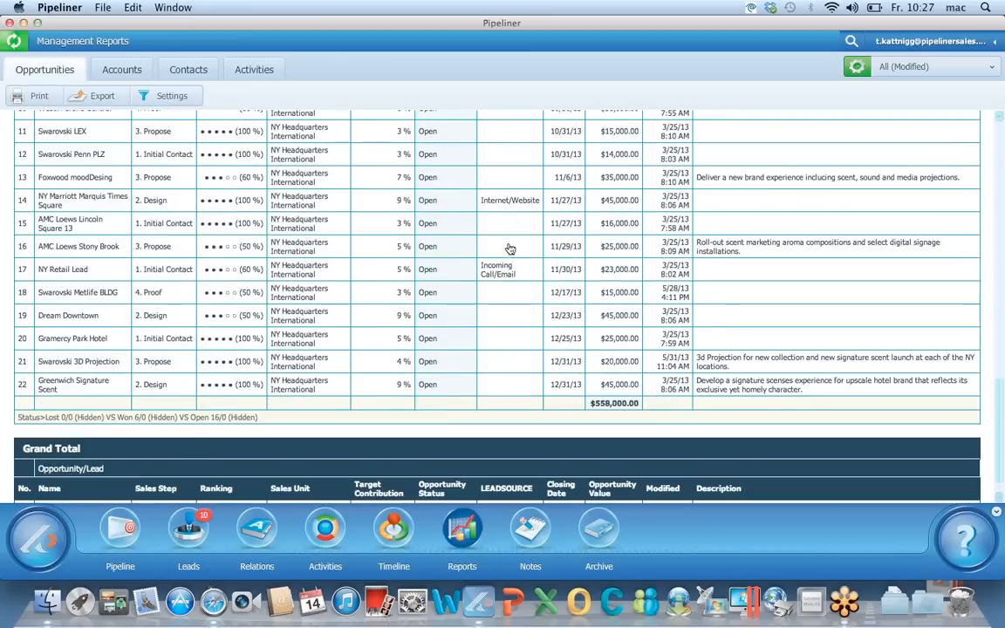
{"action": "scroll", "coordinate": [460, 251], "scroll_direction": "down", "scroll_amount": 1}
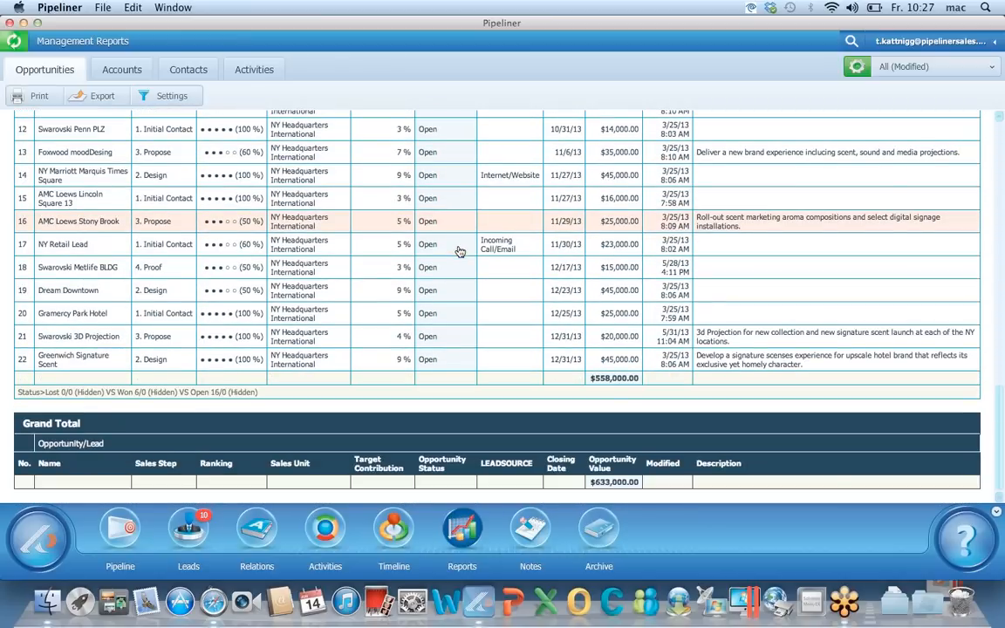
{"action": "scroll", "coordinate": [459, 251], "scroll_direction": "up", "scroll_amount": 15}
{"action": "scroll", "coordinate": [459, 251], "scroll_direction": "down", "scroll_amount": 2}
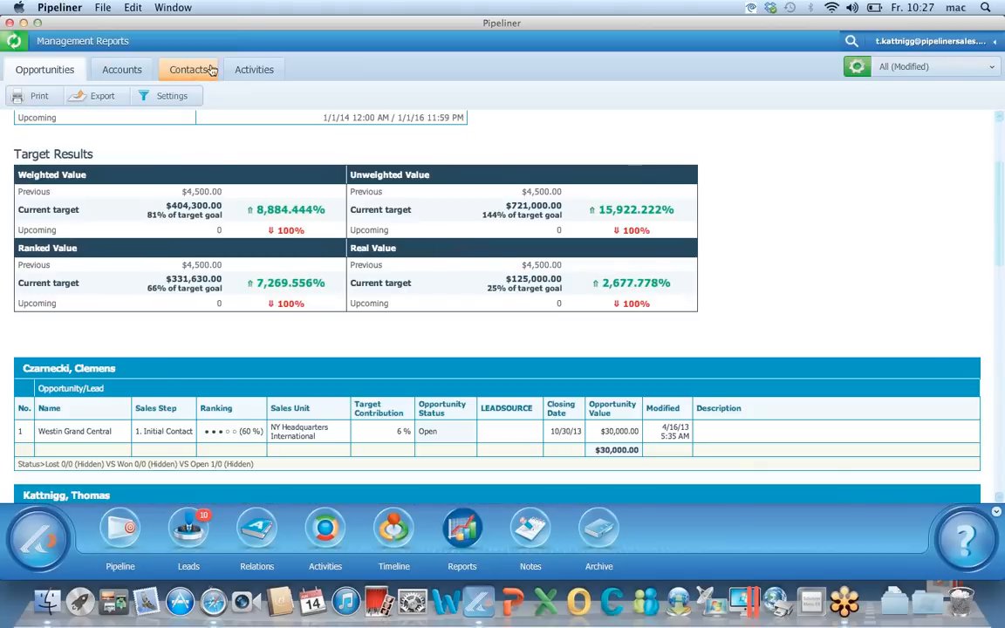
Start saving the current filter as a new profile, entering the name 'Report- NY'
{"action": "left_click", "coordinate": [856, 66]}
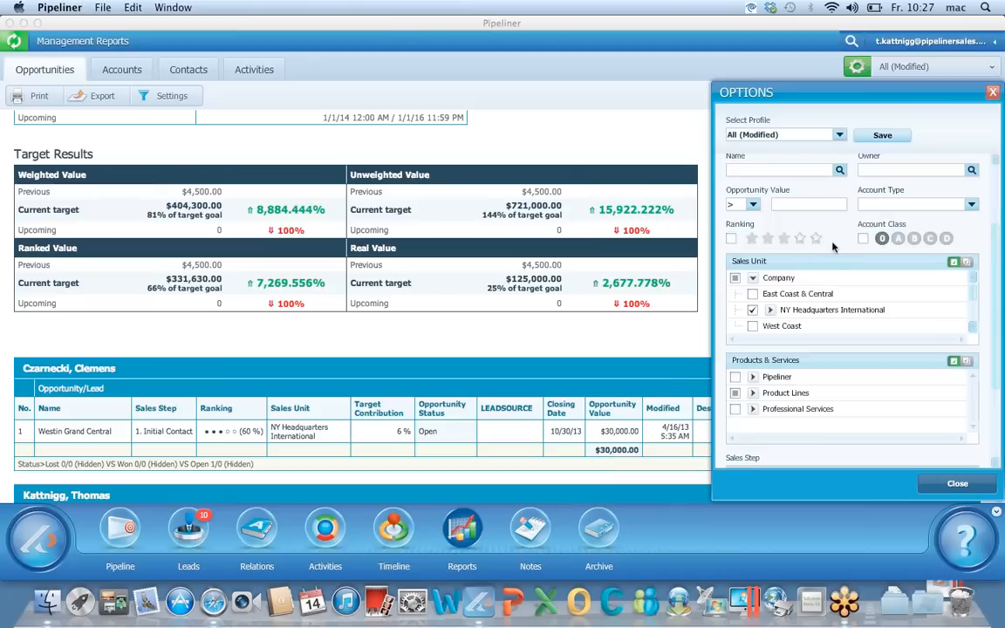
{"action": "mouse_move", "coordinate": [995, 311]}
{"action": "left_mouse_down"}
{"action": "mouse_move", "coordinate": [995, 337]}
{"action": "mouse_move", "coordinate": [995, 300]}
{"action": "left_mouse_up"}
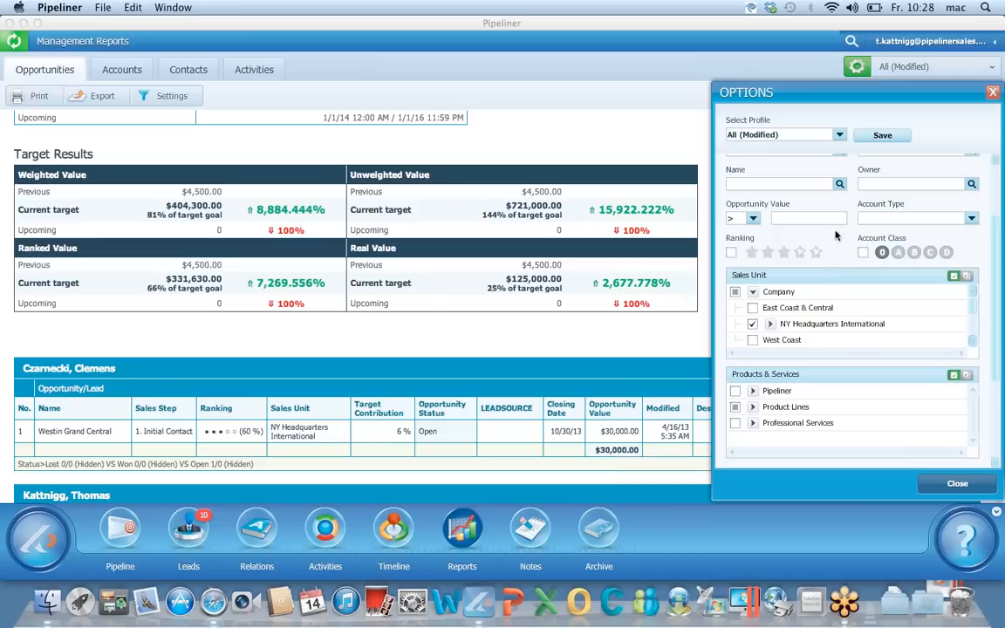
{"action": "left_click", "coordinate": [881, 135]}
{"action": "left_click", "coordinate": [749, 163]}
{"action": "left_click", "coordinate": [748, 198]}
{"action": "type", "text": "Report- NY"}
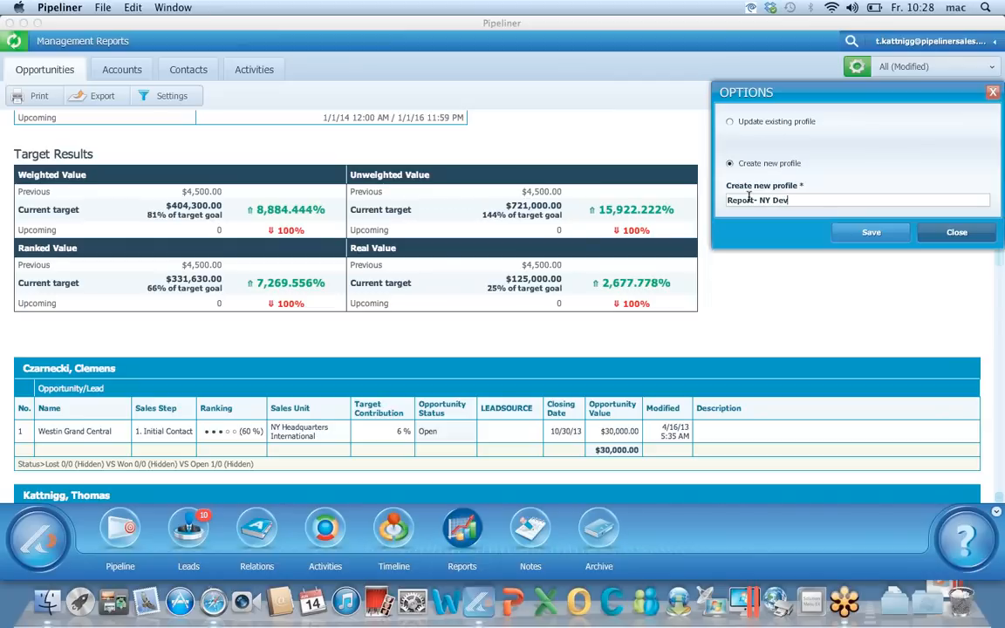
Finish and save the 'Report- NY Devision' profile, then switch to 'Report - Management 2013'
{"action": "type", "text": "Devision"}
{"action": "left_click", "coordinate": [871, 233]}
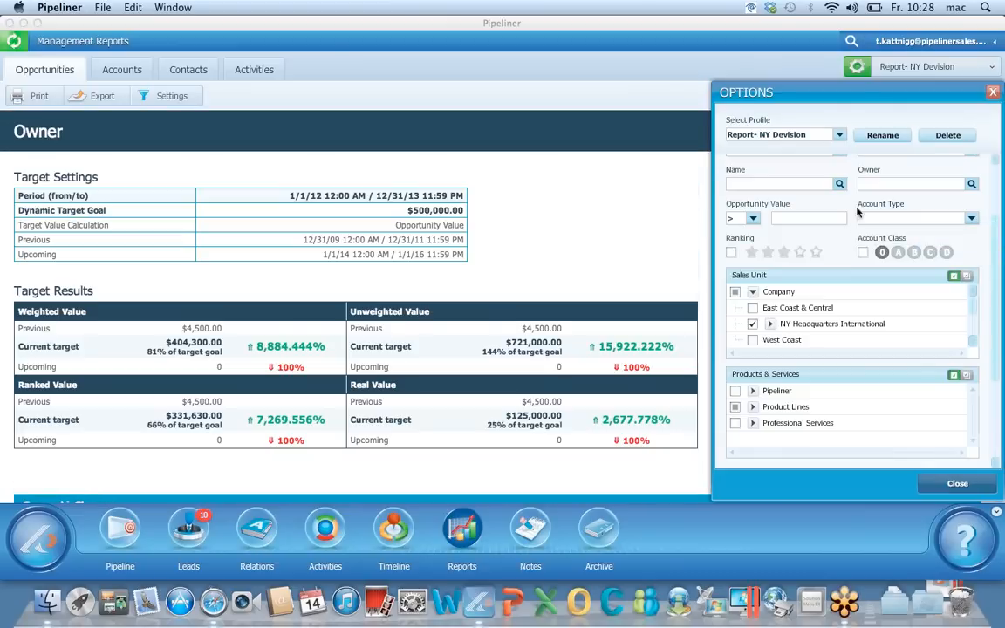
{"action": "left_click", "coordinate": [960, 67]}
{"action": "scroll", "coordinate": [940, 129], "scroll_direction": "down", "scroll_amount": 5}
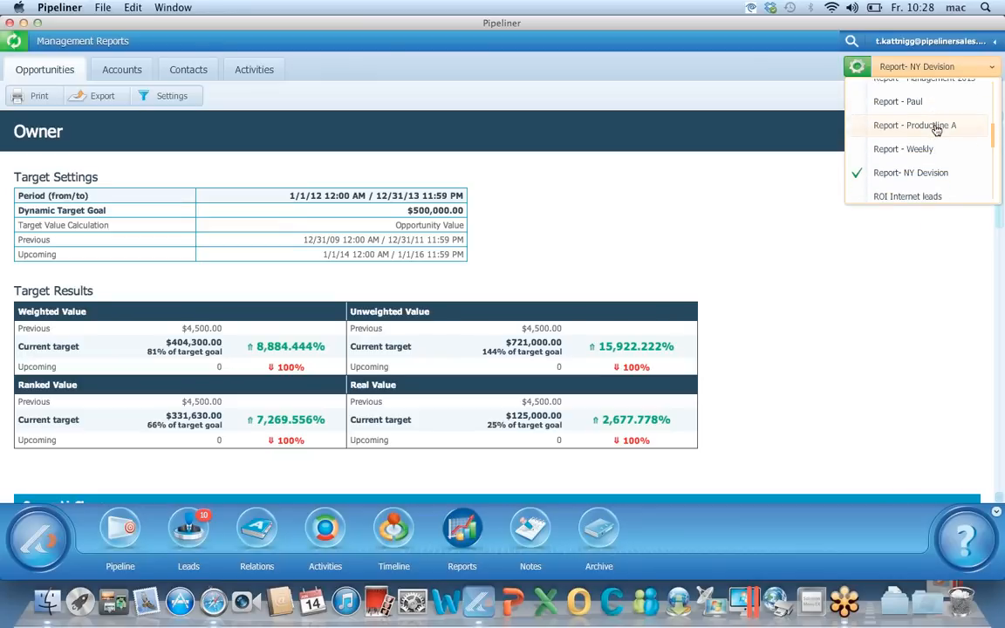
{"action": "scroll", "coordinate": [935, 175], "scroll_direction": "up", "scroll_amount": 3}
{"action": "left_click", "coordinate": [934, 106]}
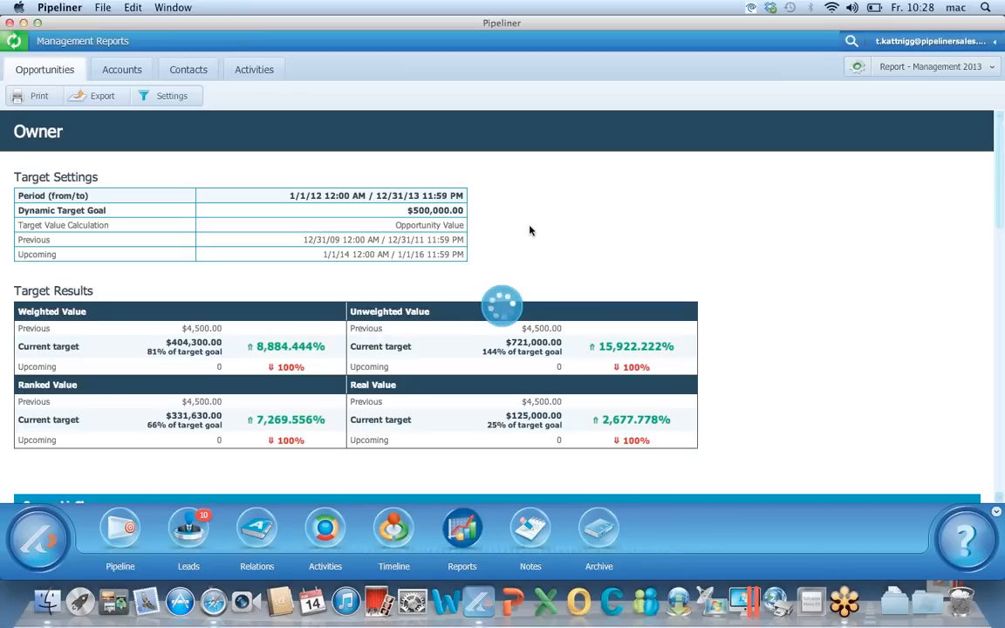
{"action": "scroll", "coordinate": [529, 230], "scroll_direction": "down", "scroll_amount": 3}
{"action": "scroll", "coordinate": [529, 230], "scroll_direction": "down", "scroll_amount": 5}
{"action": "scroll", "coordinate": [530, 229], "scroll_direction": "up", "scroll_amount": 5}
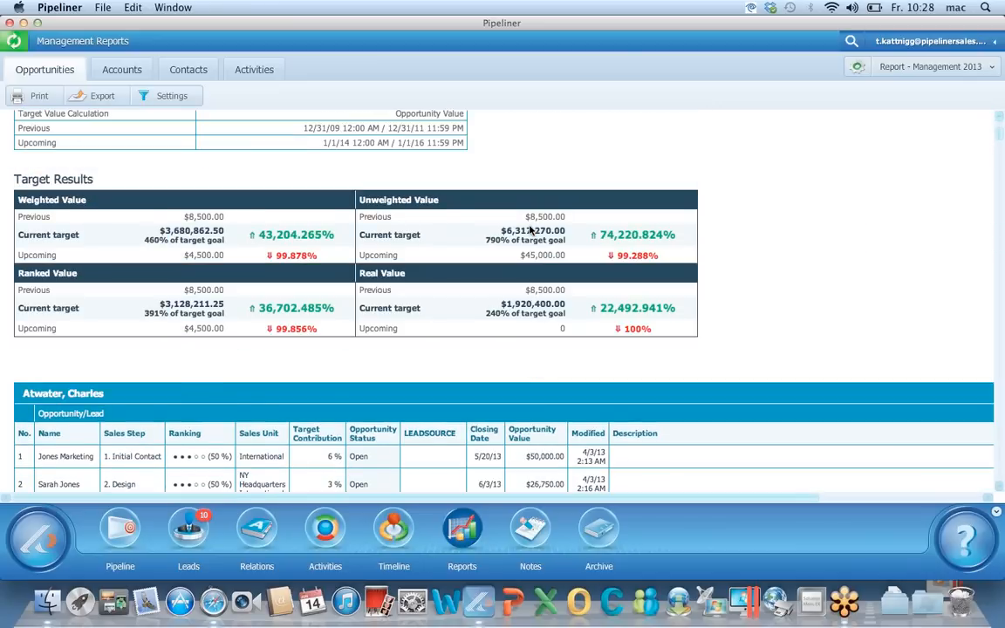
{"action": "scroll", "coordinate": [530, 229], "scroll_direction": "up", "scroll_amount": 3}
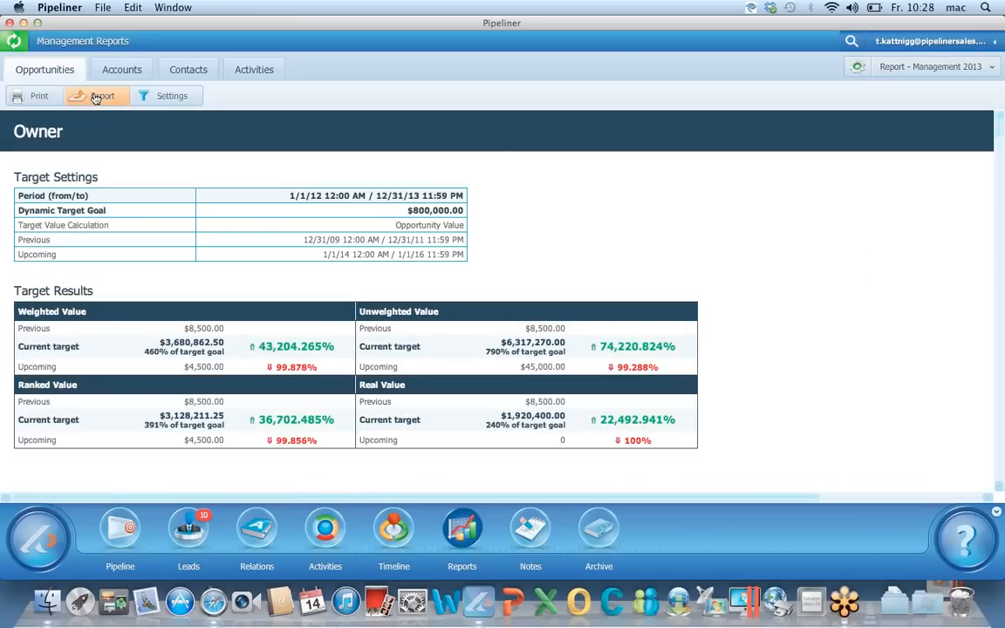
Check the report's Excel Workbook and CSV export options, then close the export window
{"action": "left_click", "coordinate": [96, 98]}
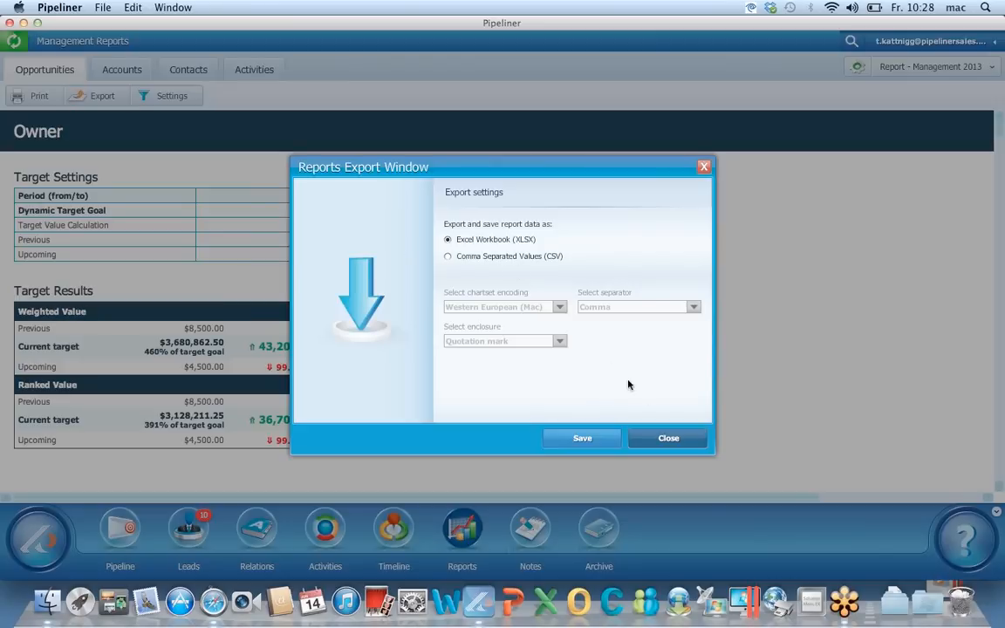
{"action": "left_click", "coordinate": [666, 438]}
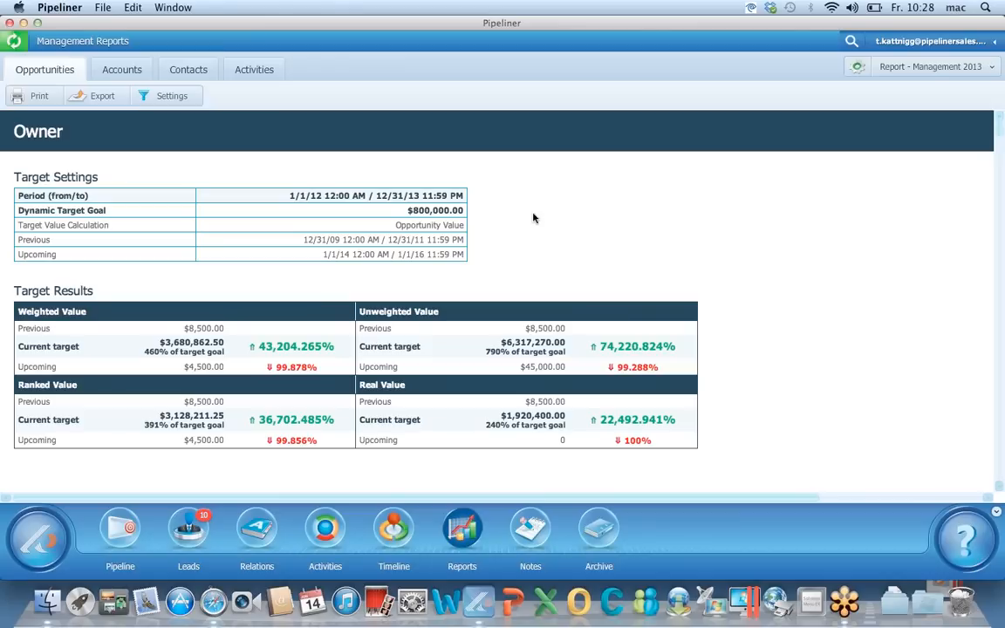
{"action": "left_click", "coordinate": [462, 536]}
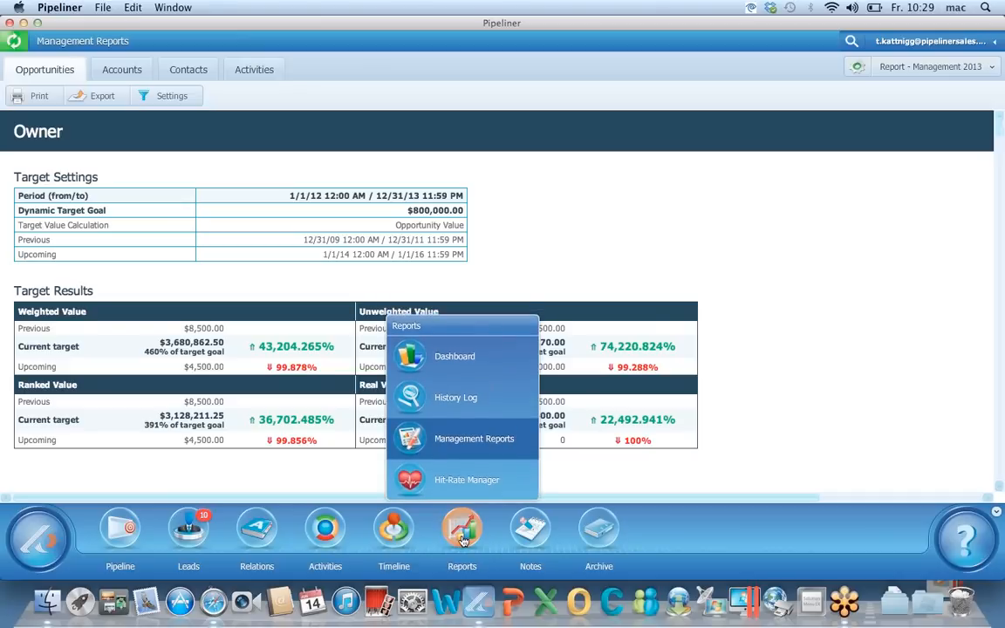
Open the sales dashboard under the Dashboard Thomas profile, glance at Region A, and return to Standard view
{"action": "left_click", "coordinate": [463, 540]}
{"action": "left_click", "coordinate": [463, 540]}
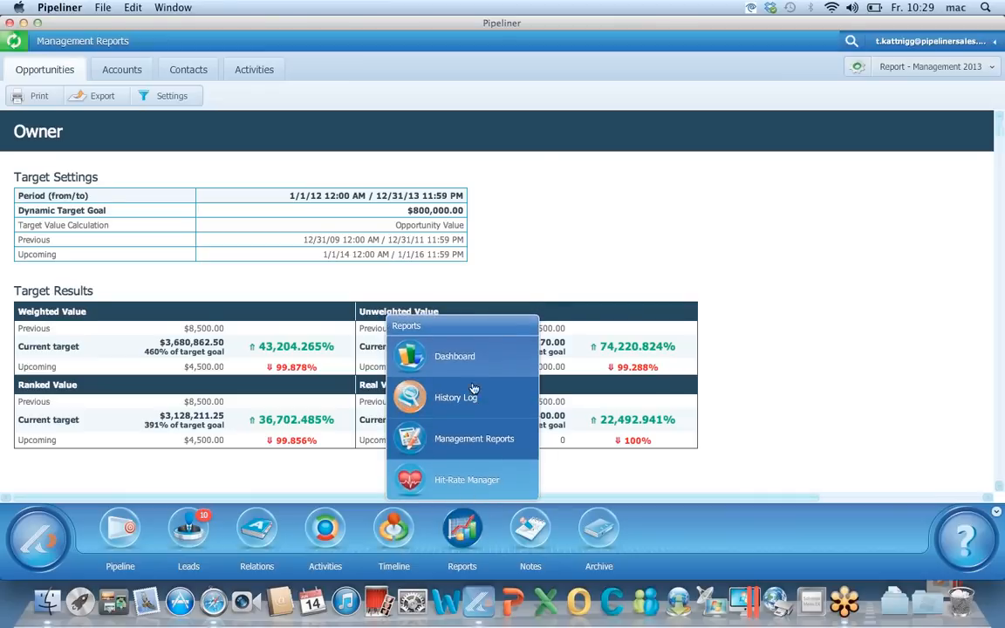
{"action": "left_click", "coordinate": [472, 364]}
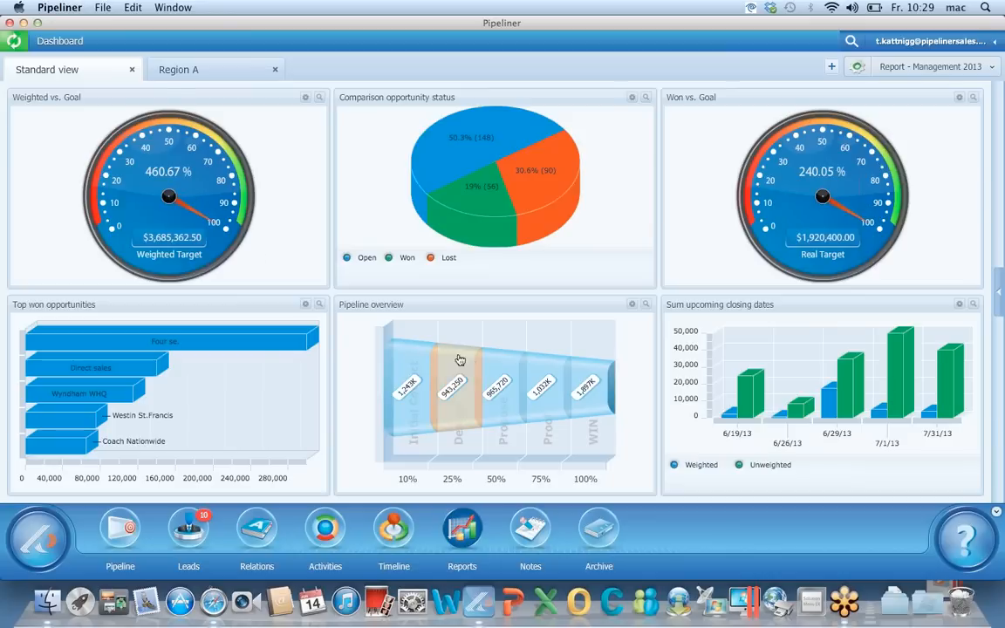
{"action": "left_click", "coordinate": [952, 68]}
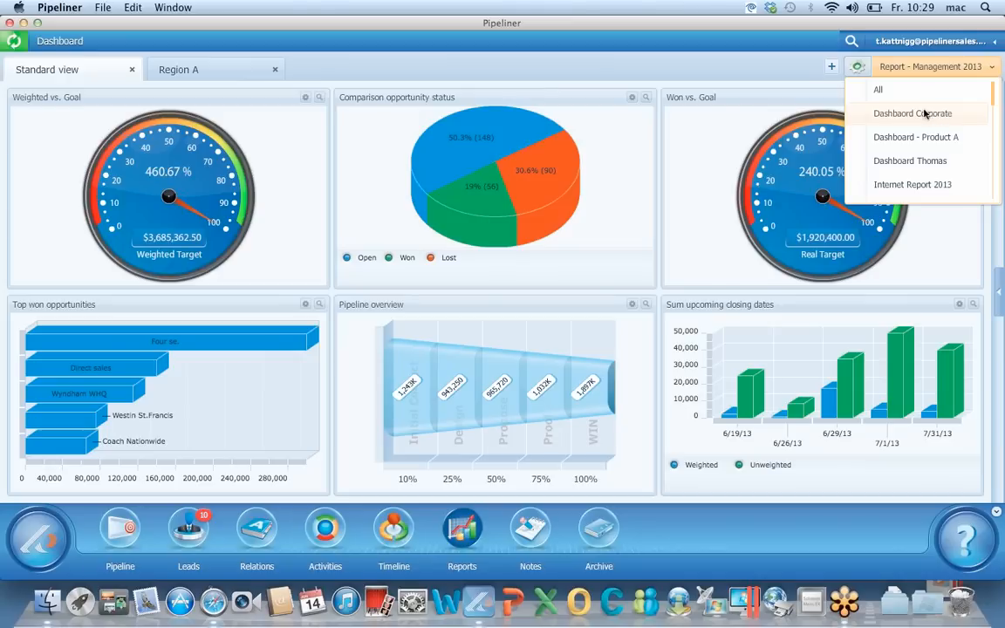
{"action": "left_click", "coordinate": [930, 114]}
{"action": "left_click", "coordinate": [950, 71]}
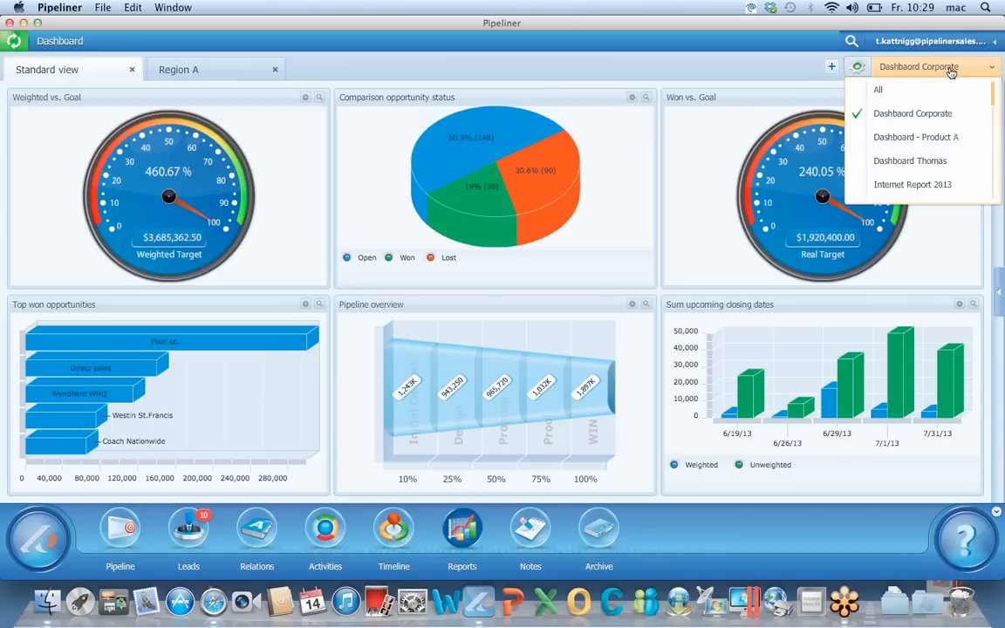
{"action": "left_click", "coordinate": [910, 162]}
{"action": "left_click", "coordinate": [199, 73]}
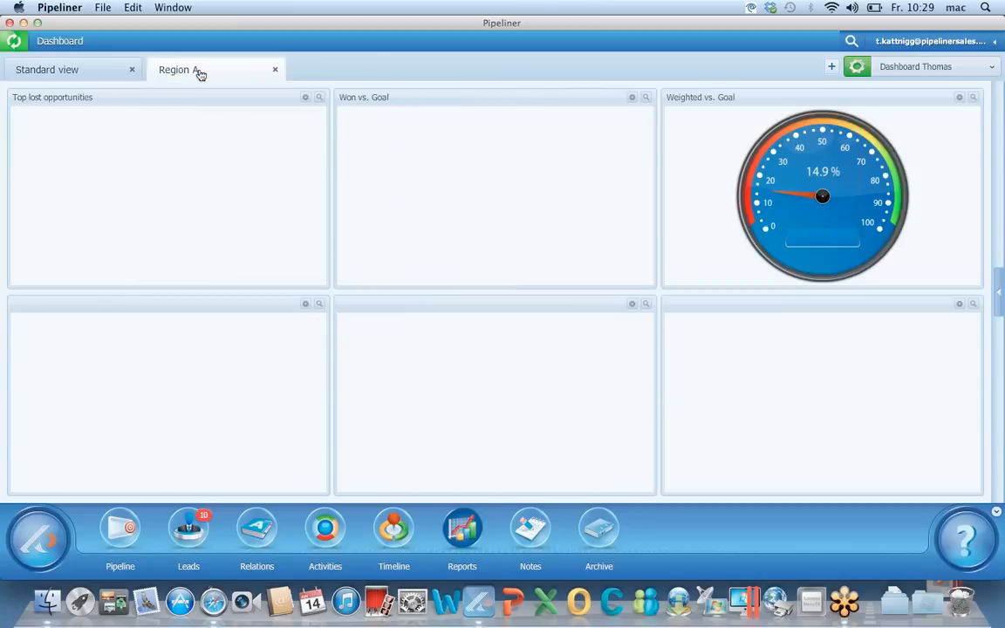
{"action": "left_click", "coordinate": [93, 68]}
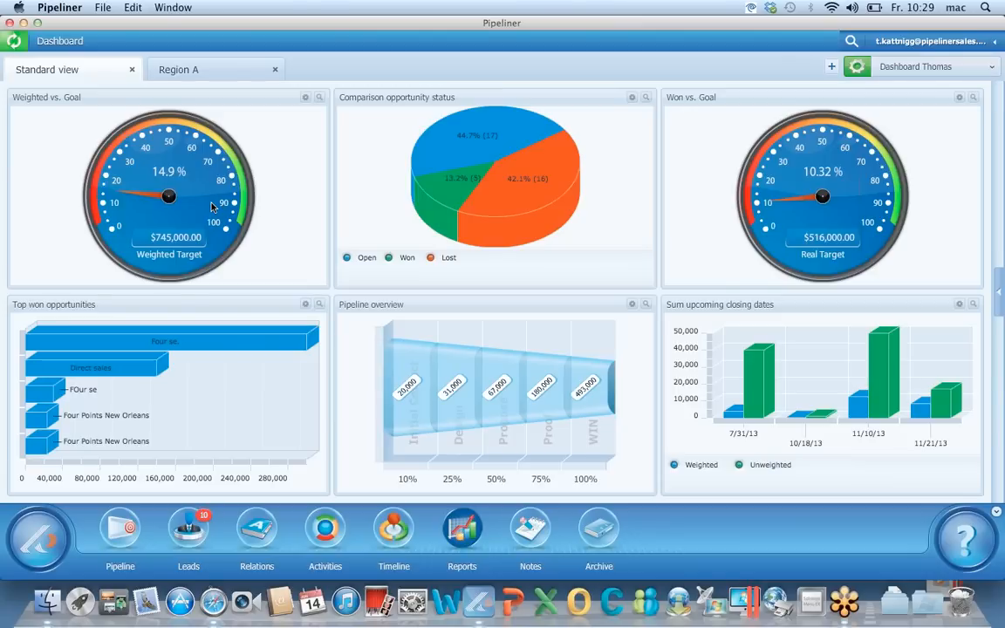
Swap the Weighted vs. Goal panel's gauge for the Pipeline overview funnel chart
{"action": "left_click", "coordinate": [305, 98]}
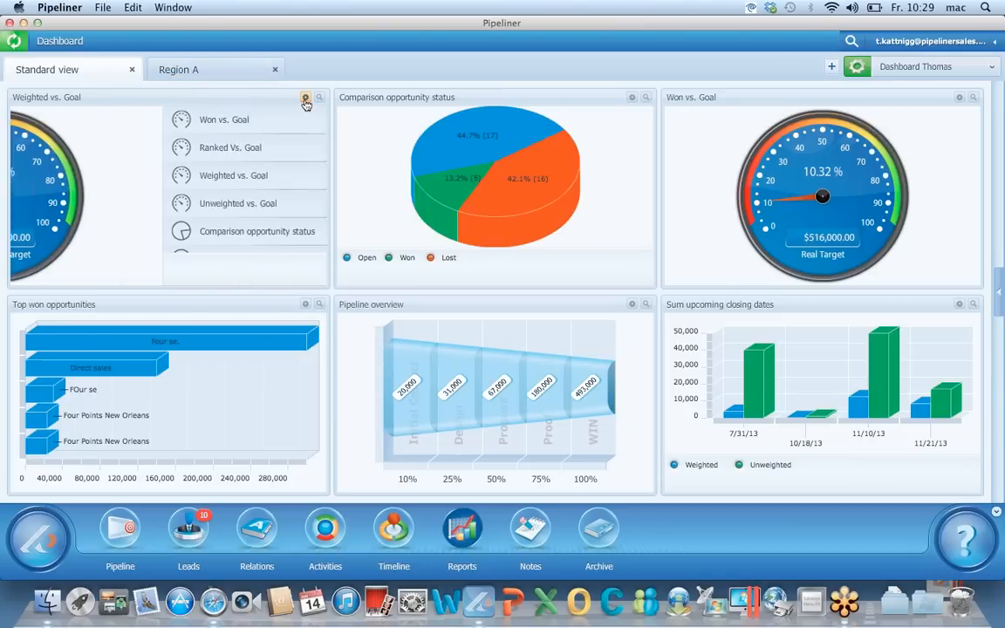
{"action": "scroll", "coordinate": [279, 126], "scroll_direction": "down", "scroll_amount": 3}
{"action": "scroll", "coordinate": [278, 130], "scroll_direction": "down", "scroll_amount": 9}
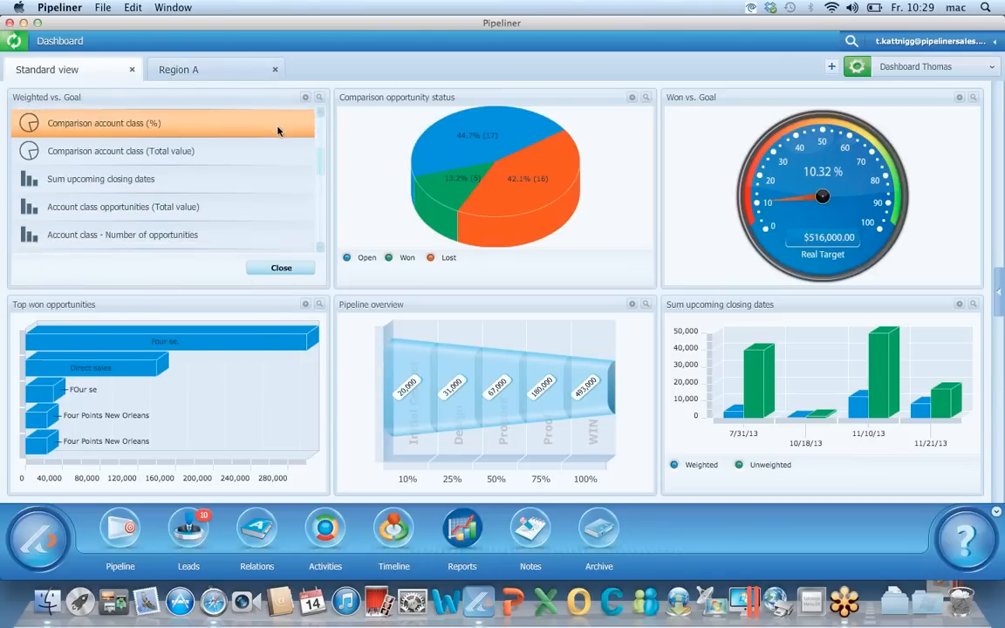
{"action": "scroll", "coordinate": [278, 130], "scroll_direction": "down", "scroll_amount": 1}
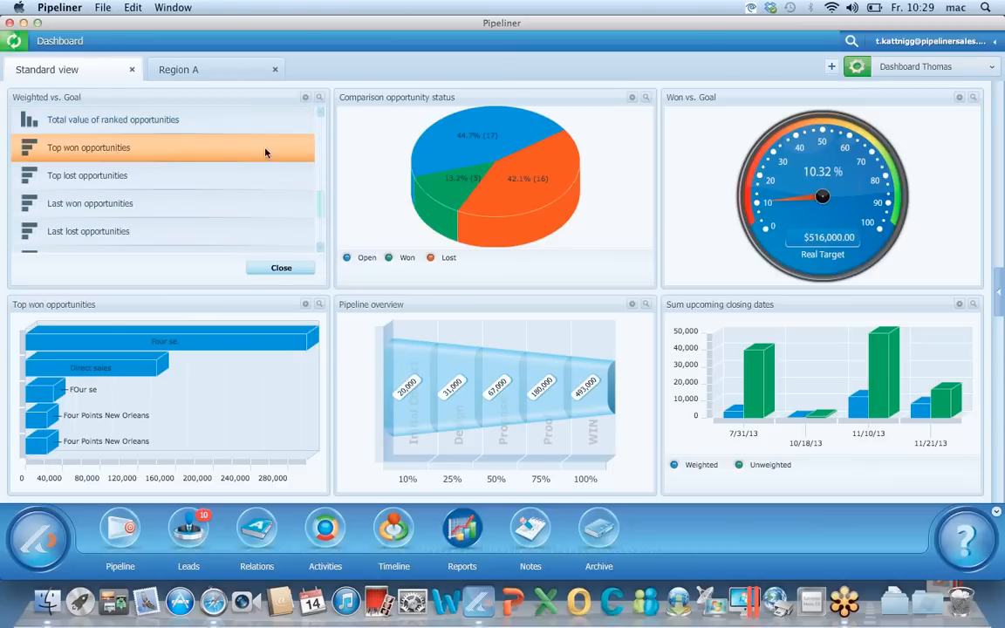
{"action": "scroll", "coordinate": [261, 158], "scroll_direction": "down", "scroll_amount": 10}
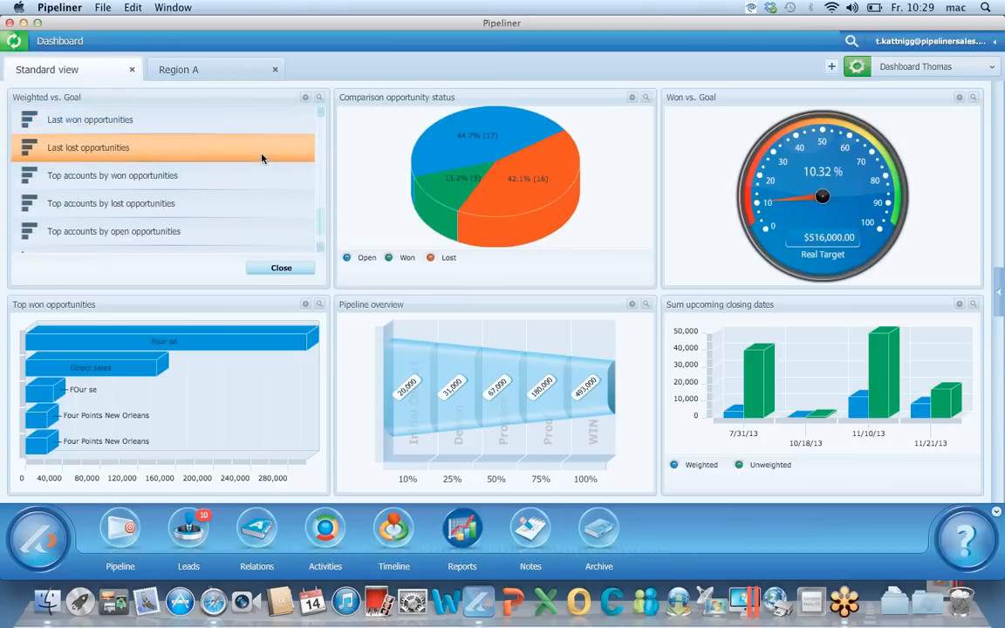
{"action": "left_click", "coordinate": [241, 234]}
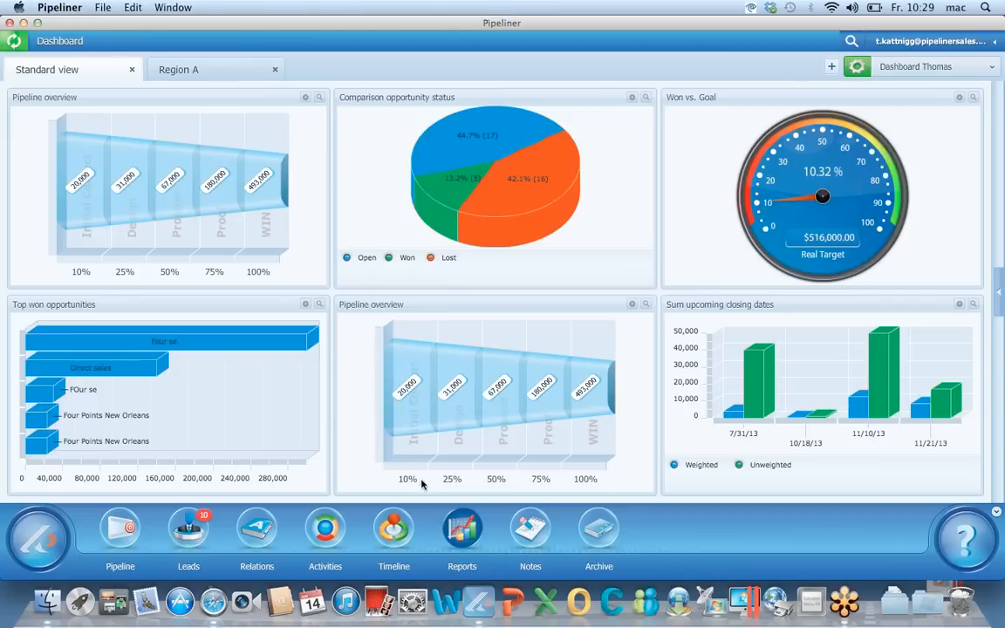
{"action": "left_click", "coordinate": [470, 523]}
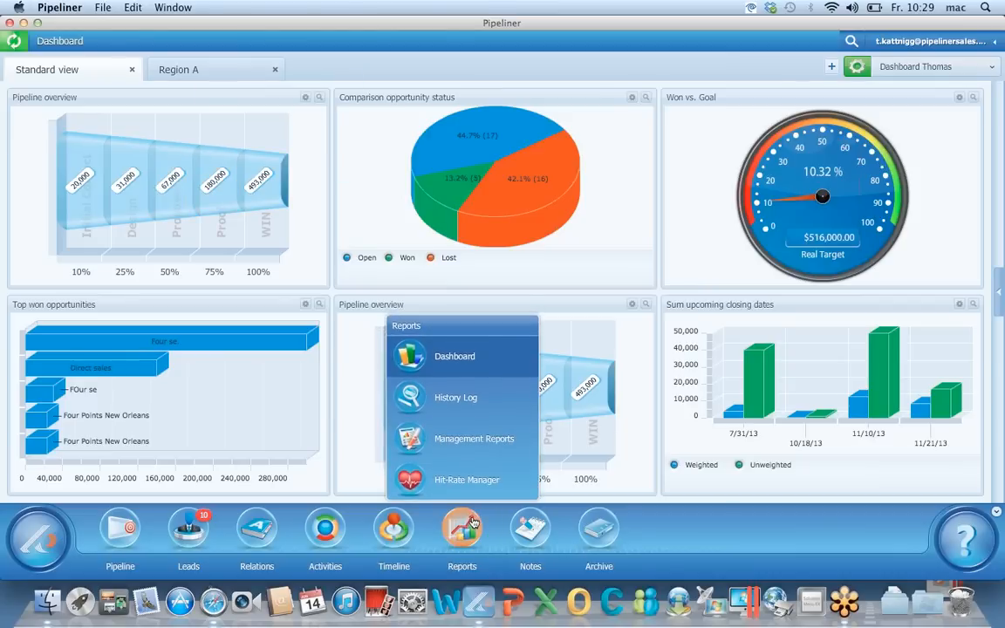
Return to the pipeline board with the All profile, briefly checking the Archive
{"action": "left_click", "coordinate": [118, 524]}
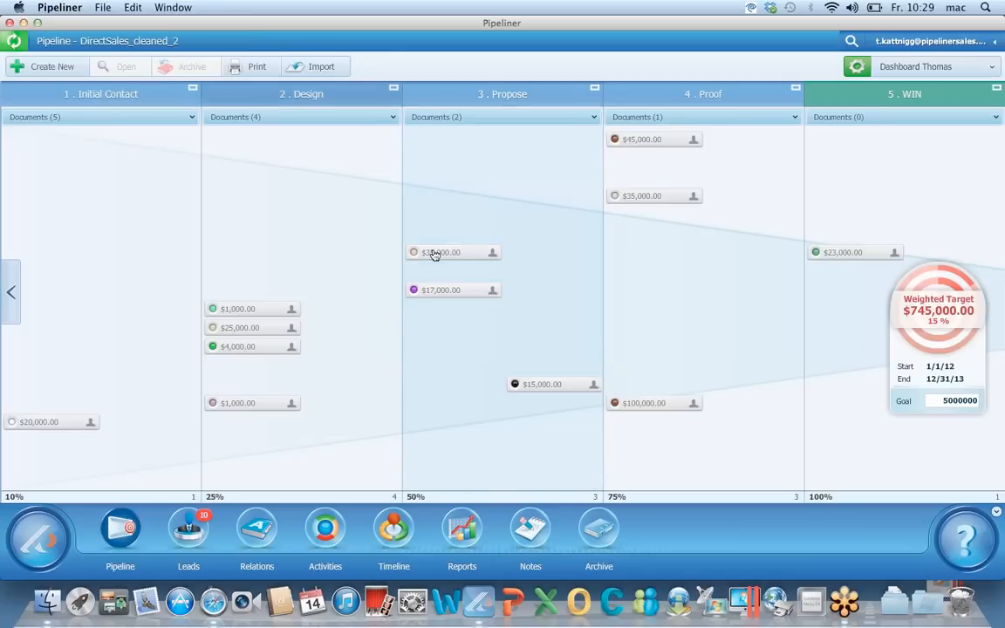
{"action": "left_click", "coordinate": [924, 66]}
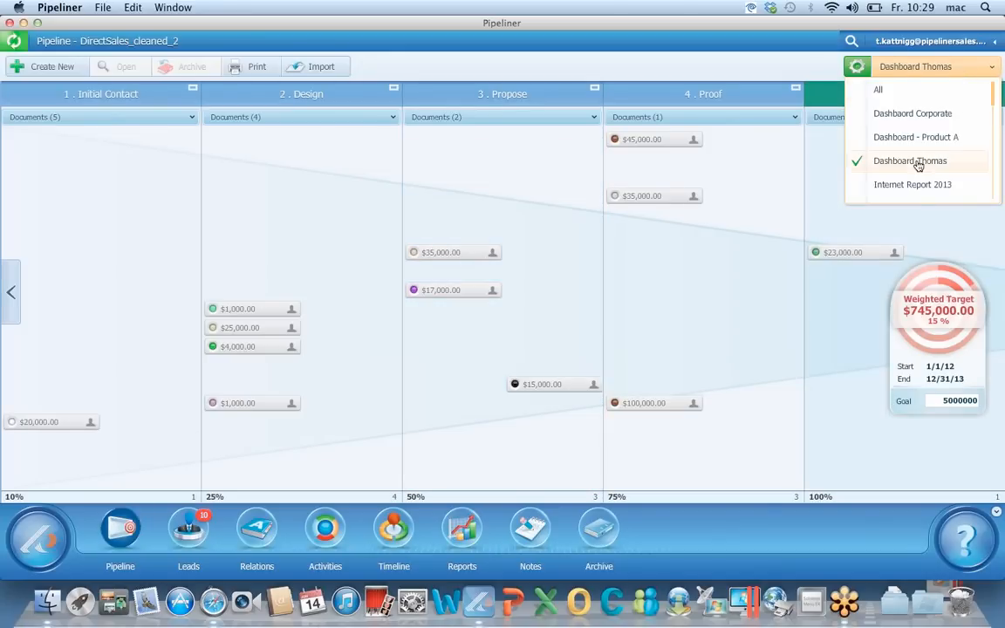
{"action": "scroll", "coordinate": [917, 165], "scroll_direction": "down", "scroll_amount": 7}
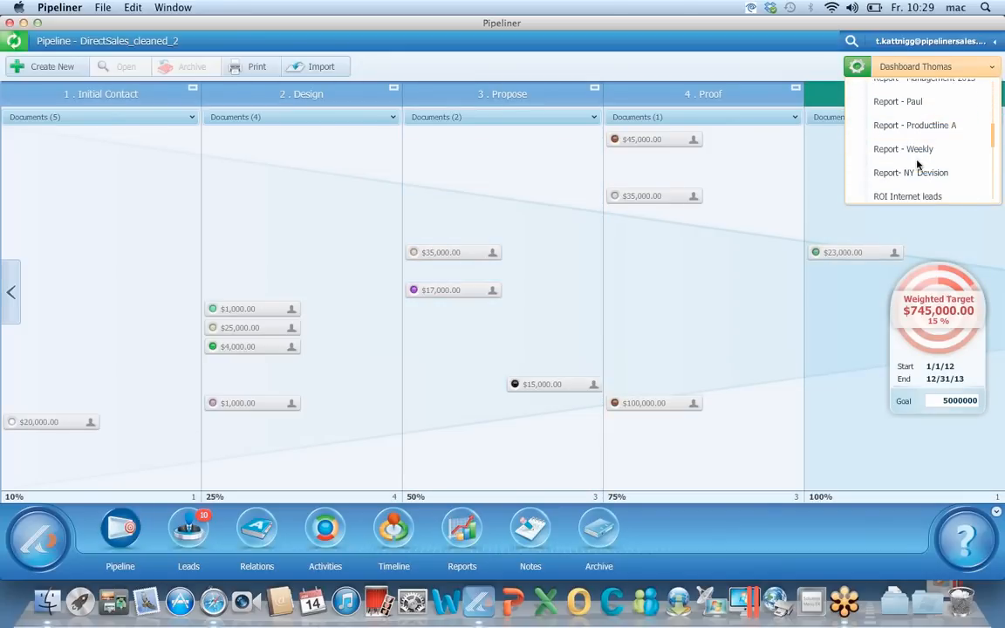
{"action": "scroll", "coordinate": [917, 166], "scroll_direction": "up", "scroll_amount": 7}
{"action": "left_click", "coordinate": [900, 91]}
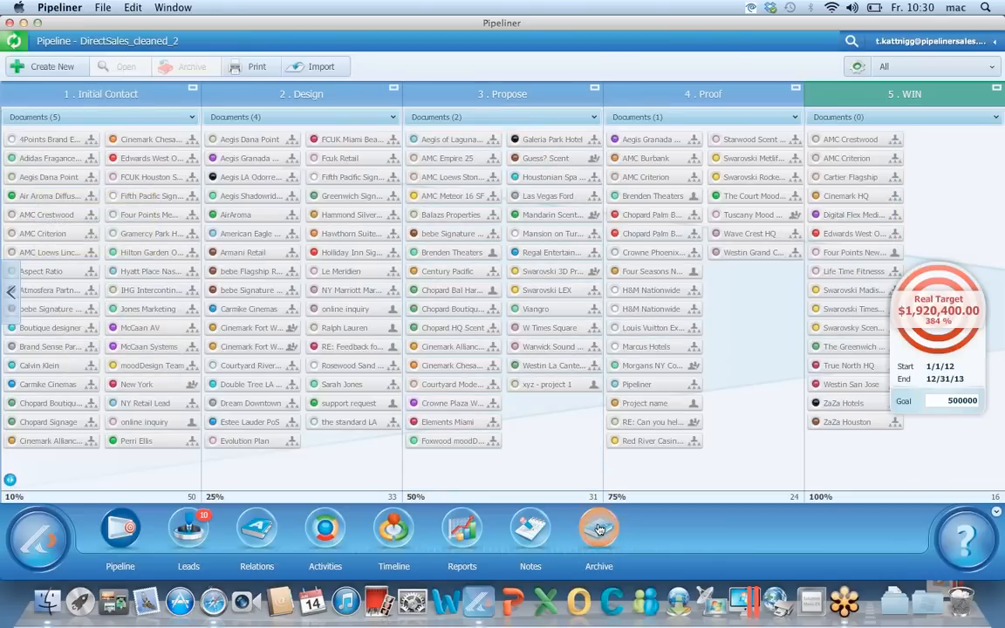
{"action": "left_click", "coordinate": [599, 529]}
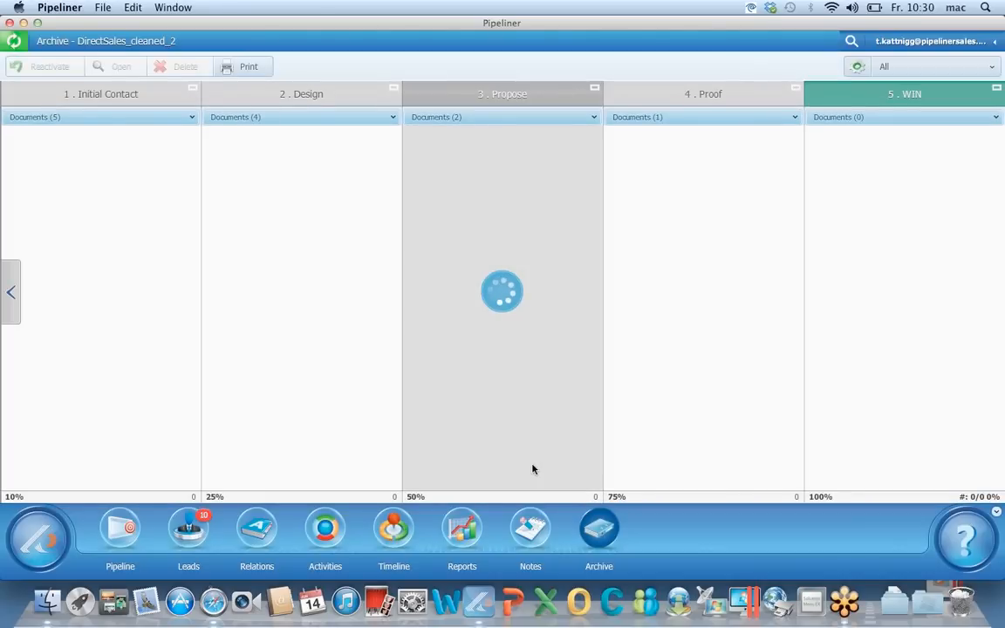
{"action": "left_click", "coordinate": [120, 531]}
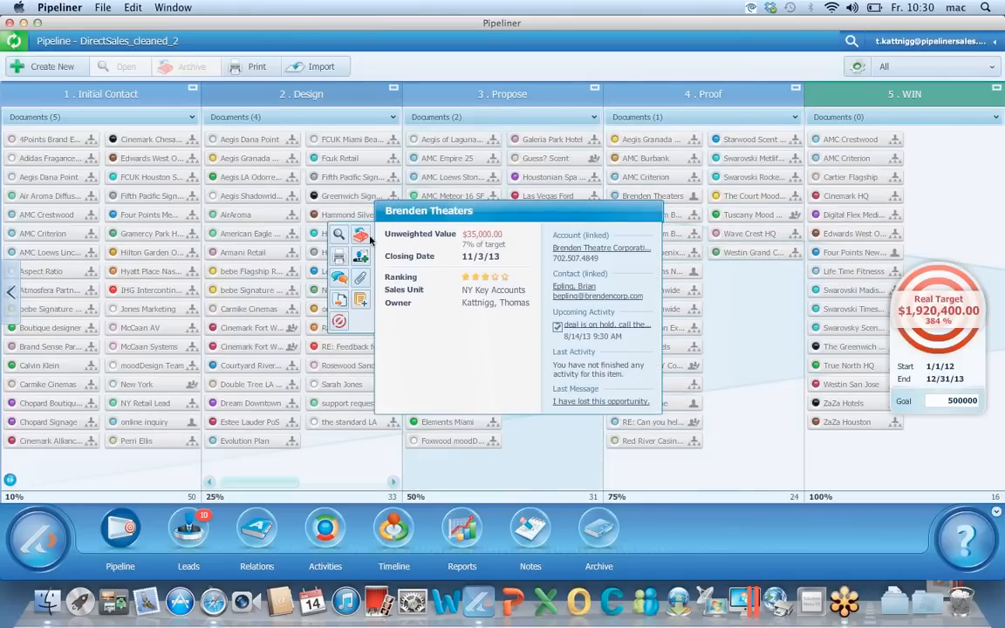
Archive the Brenden Theaters deal as lost with reason '5. Lost to Competition'
{"action": "right_click", "coordinate": [356, 241]}
{"action": "left_click", "coordinate": [401, 312]}
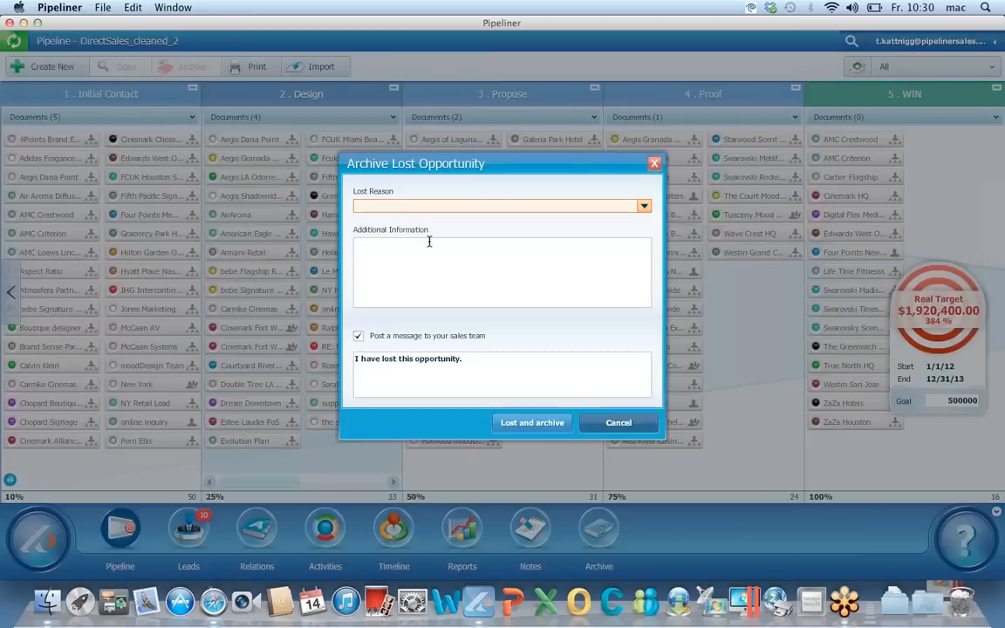
{"action": "left_click", "coordinate": [489, 207]}
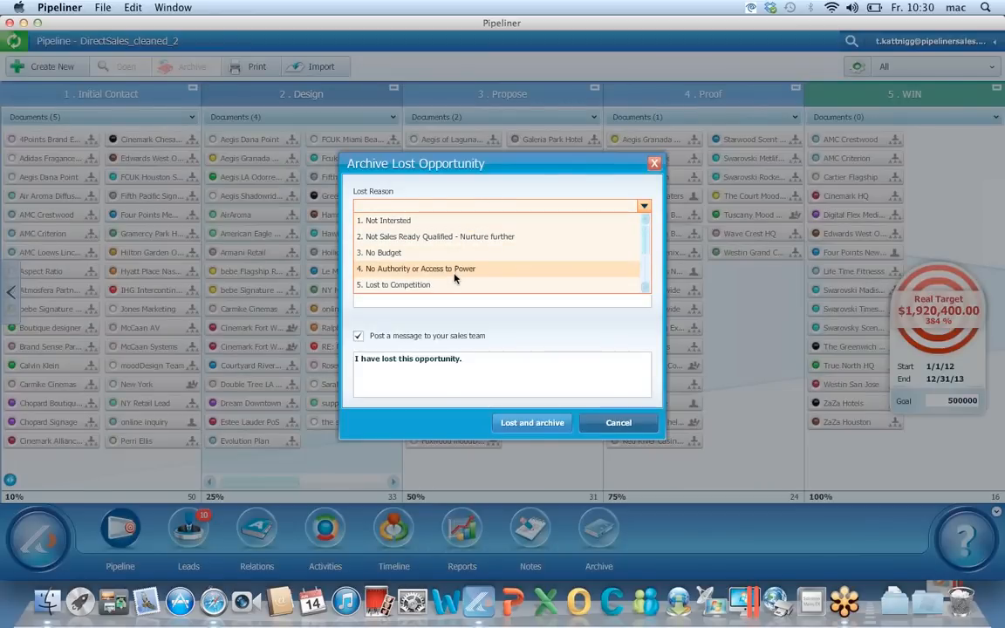
{"action": "scroll", "coordinate": [455, 272], "scroll_direction": "down", "scroll_amount": 2}
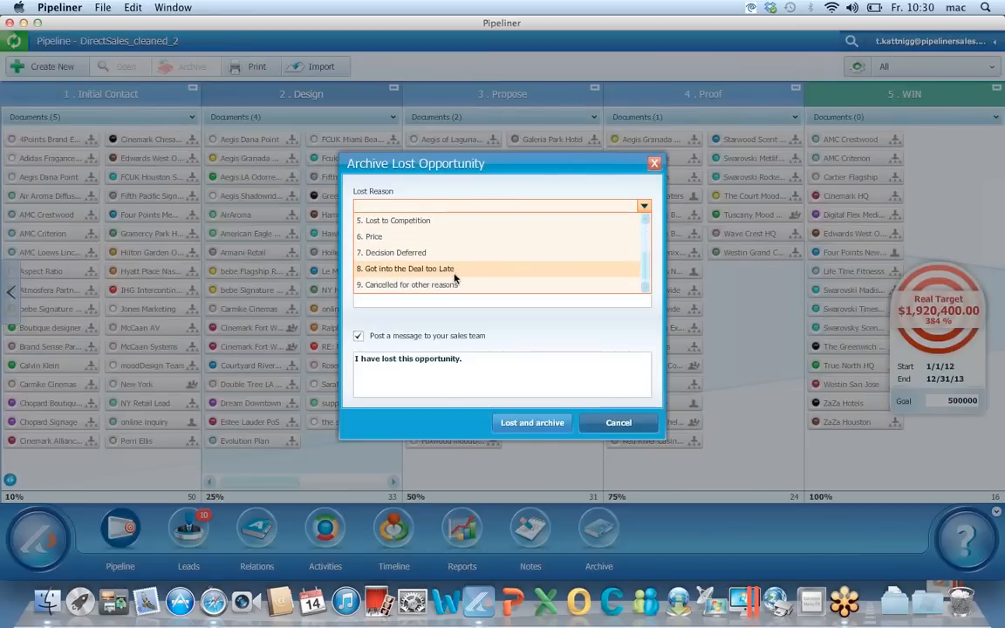
{"action": "left_click", "coordinate": [458, 221]}
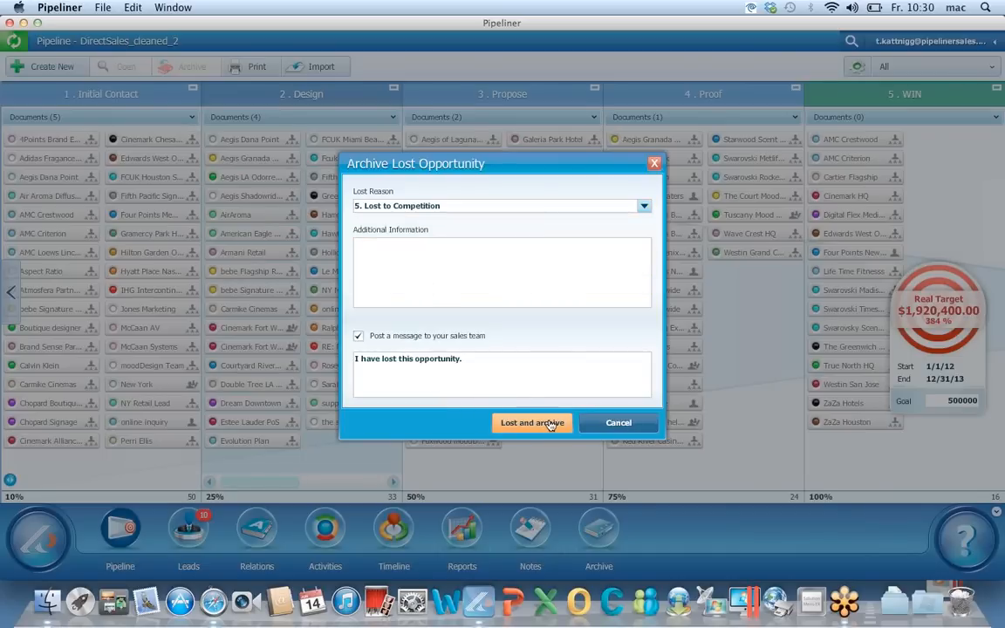
{"action": "left_click", "coordinate": [550, 423]}
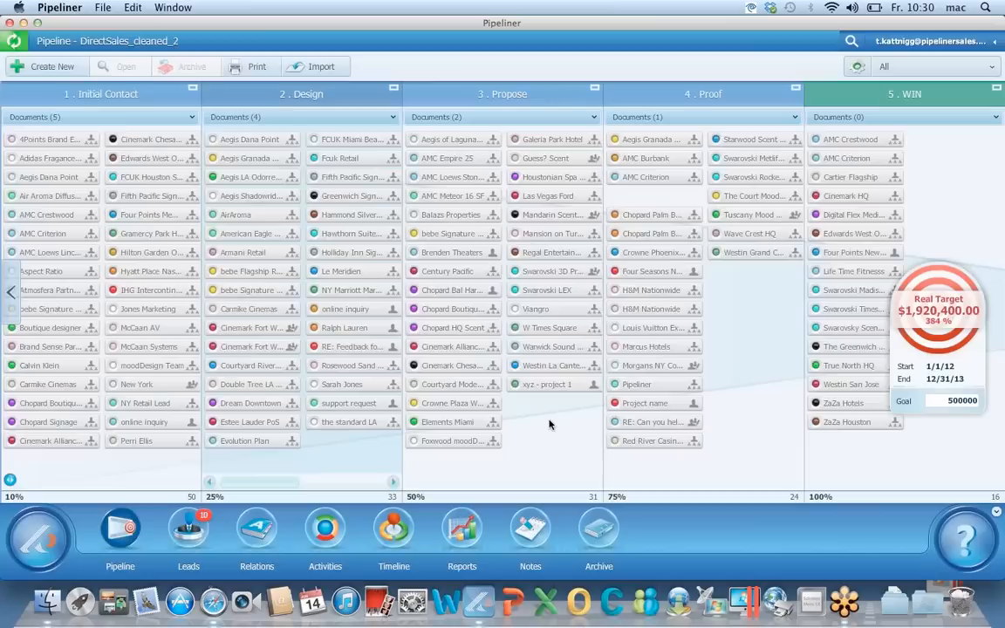
{"action": "left_click", "coordinate": [599, 532]}
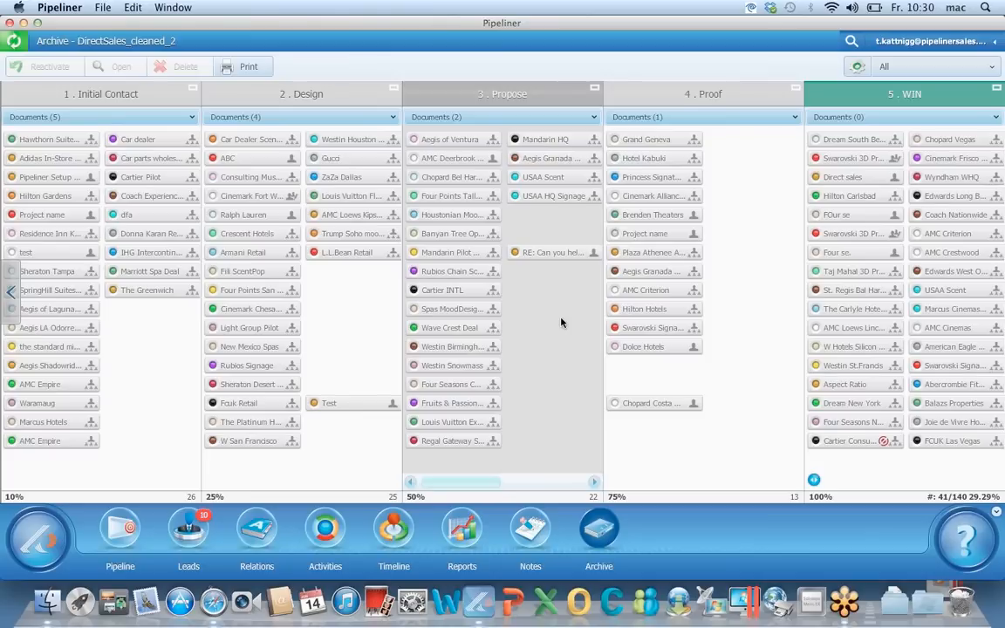
{"action": "left_click", "coordinate": [984, 67]}
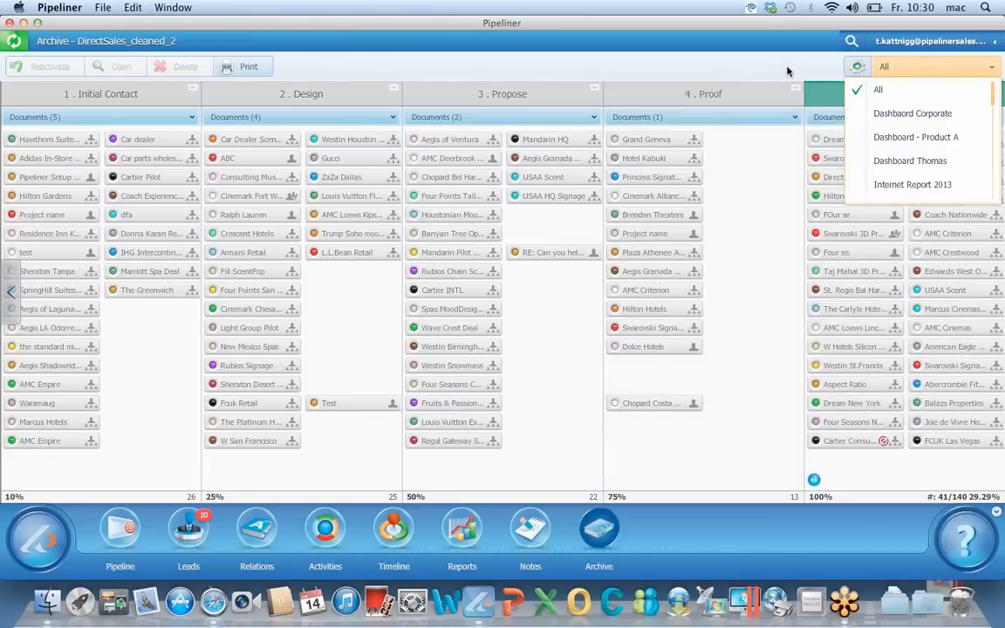
{"action": "left_click", "coordinate": [771, 72]}
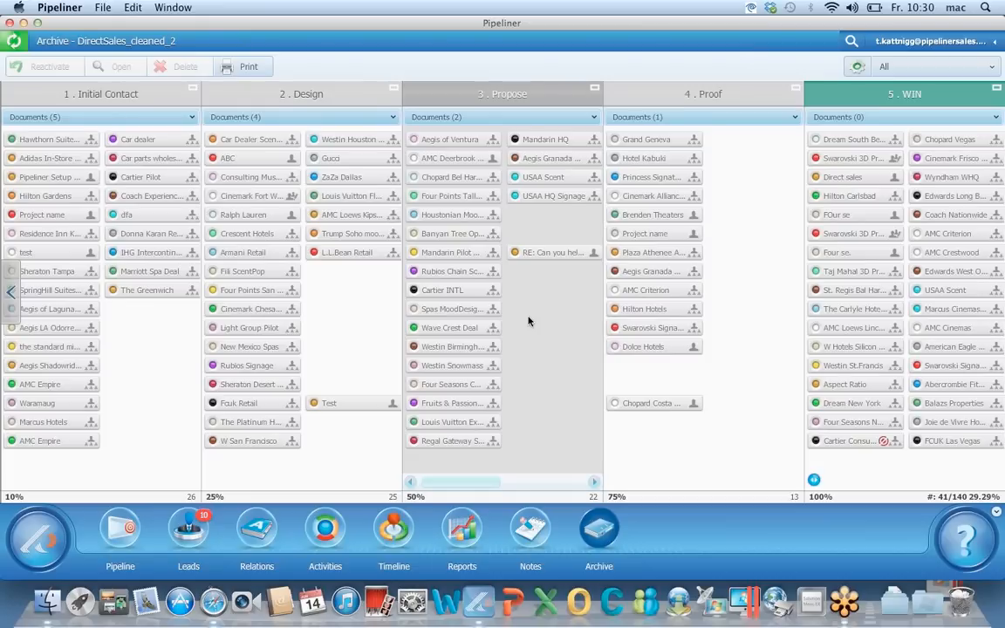
{"action": "left_click", "coordinate": [121, 535]}
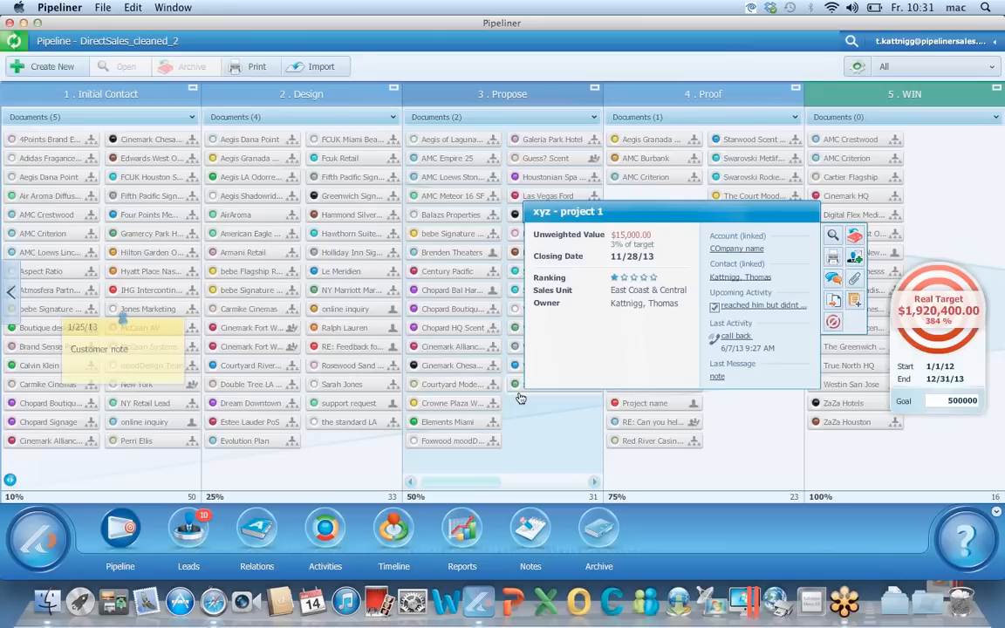
{"action": "left_click", "coordinate": [994, 129]}
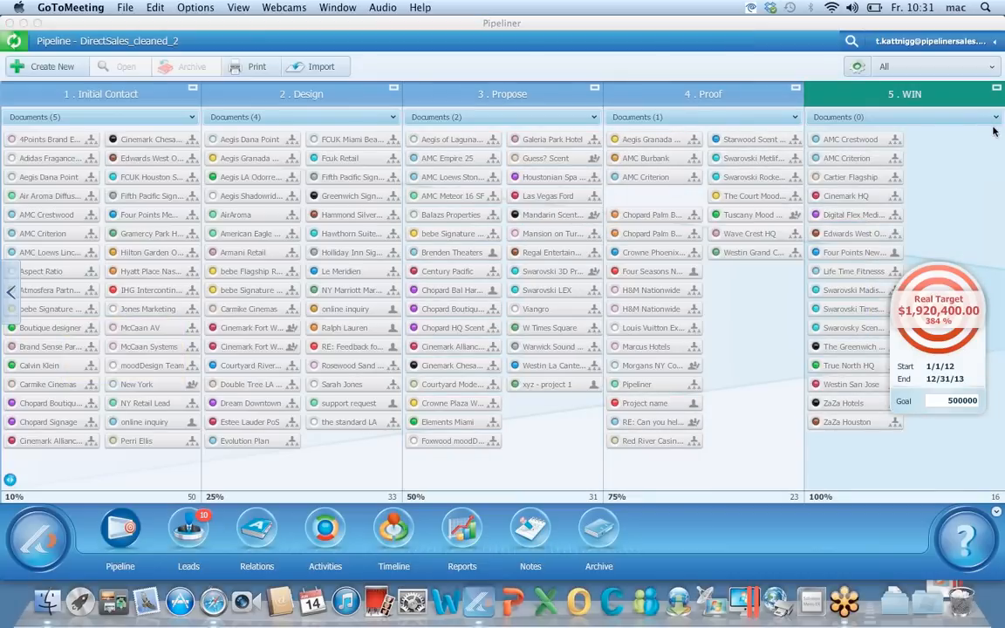